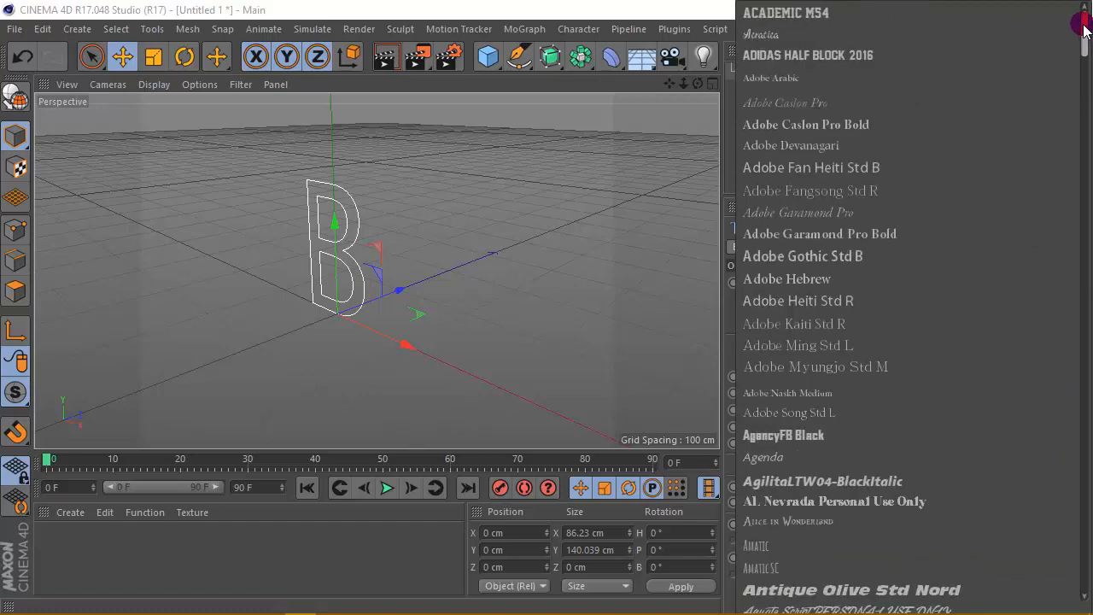
- Set the text object's font to Adobe Gothic Std B
{"action": "left_click", "coordinate": [842, 254]}
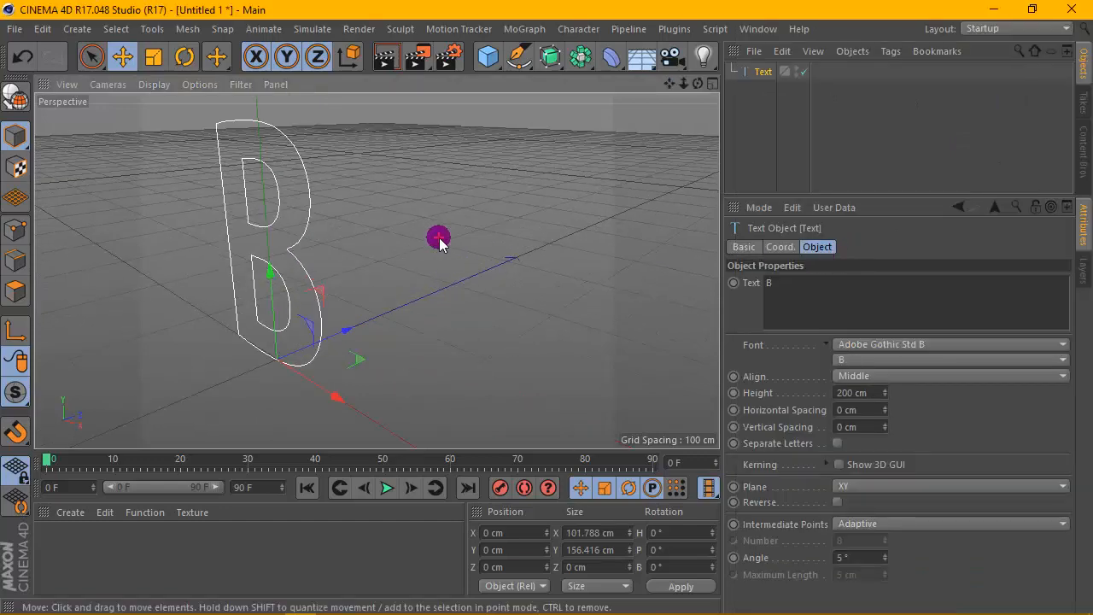
{"action": "left_click_drag", "start_coordinate": [670, 84], "coordinate": [833, 50]}
{"action": "scroll", "coordinate": [538, 162], "scroll_direction": "down", "scroll_amount": 1}
{"action": "scroll", "coordinate": [537, 164], "scroll_direction": "up", "scroll_amount": 2}
{"action": "scroll", "coordinate": [536, 164], "scroll_direction": "down", "scroll_amount": 3}
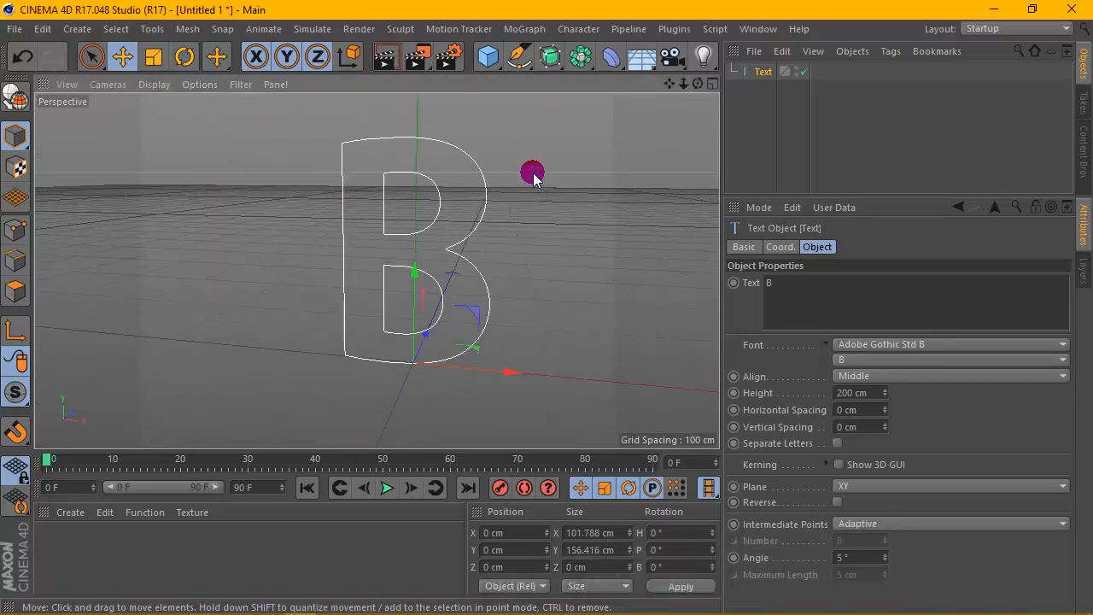
{"action": "scroll", "coordinate": [510, 196], "scroll_direction": "up", "scroll_amount": 1}
- Add an Extrude generator and place the Text object inside it
{"action": "left_click_drag", "start_coordinate": [551, 57], "coordinate": [769, 73]}
{"action": "left_click", "coordinate": [765, 90]}
{"action": "left_click", "coordinate": [769, 71]}
- Switch the viewport display to Gouraud Shading (Lines)
{"action": "left_click", "coordinate": [137, 84]}
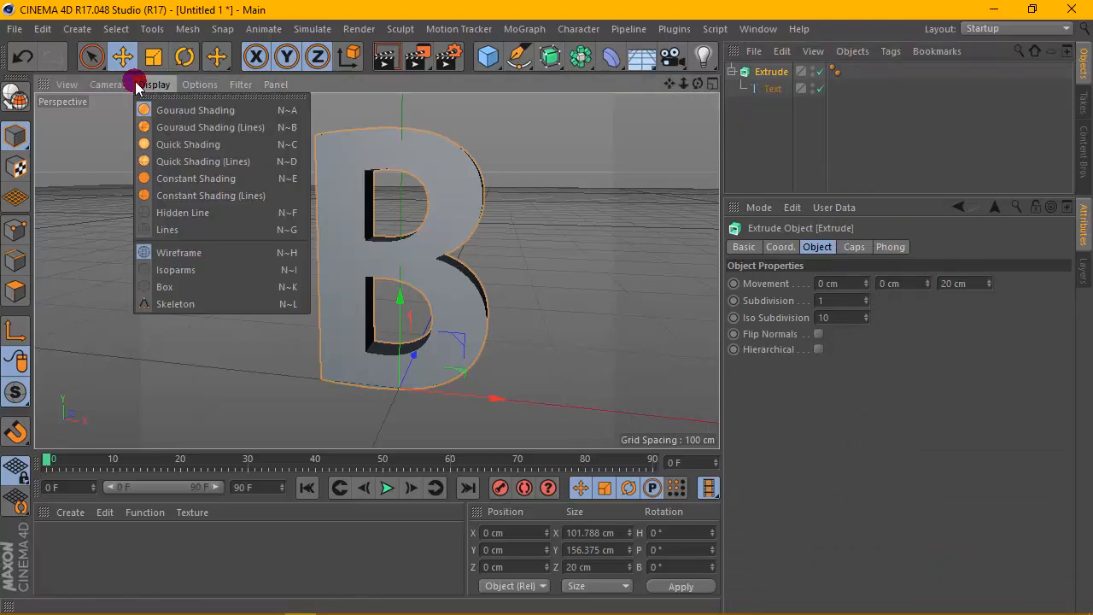
{"action": "left_click", "coordinate": [158, 127]}
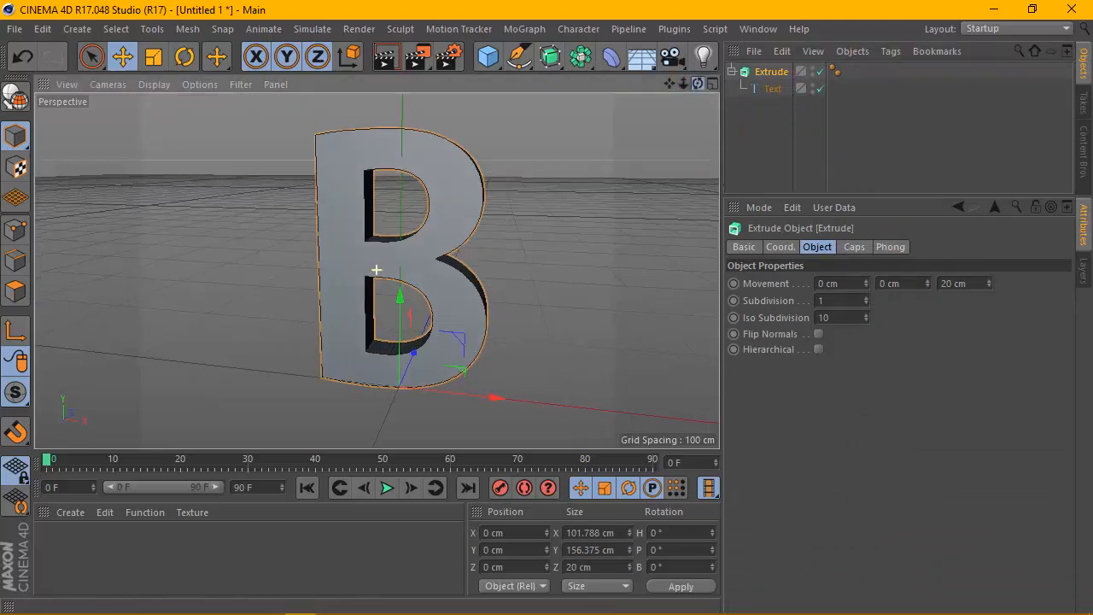
- Set the extrusion depth along Z to 50 cm
{"action": "left_click_drag", "start_coordinate": [698, 83], "coordinate": [698, 111]}
{"action": "left_click_drag", "start_coordinate": [972, 285], "coordinate": [930, 286]}
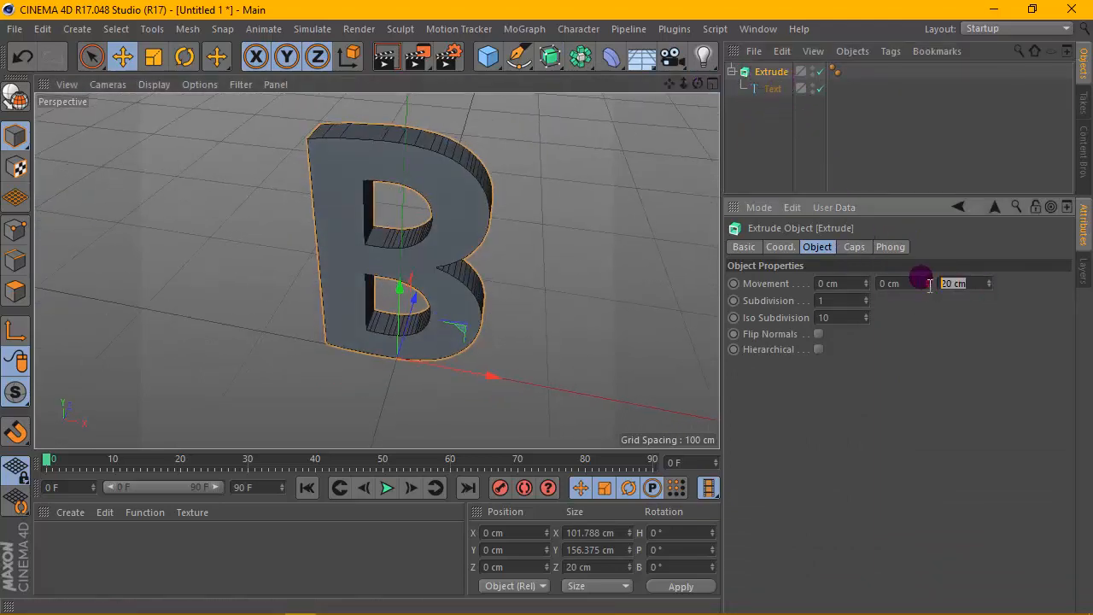
{"action": "type", "text": "50"}
{"action": "key", "text": "Return"}
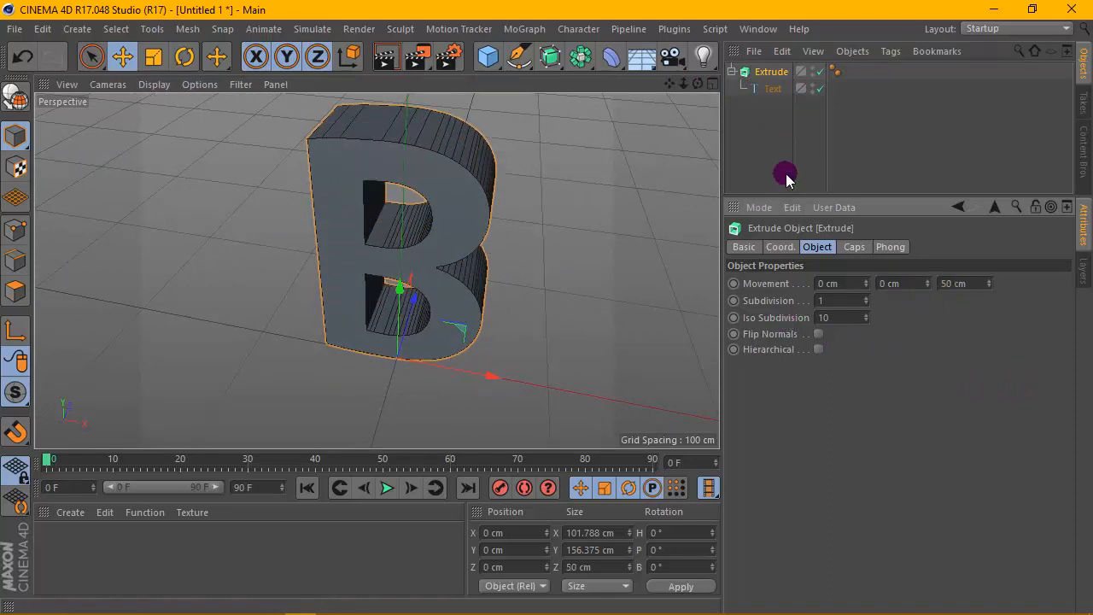
- Set the extrude caps type to Quadrangles with Regular Grid enabled and a 5 cm grid width
{"action": "left_click", "coordinate": [854, 247]}
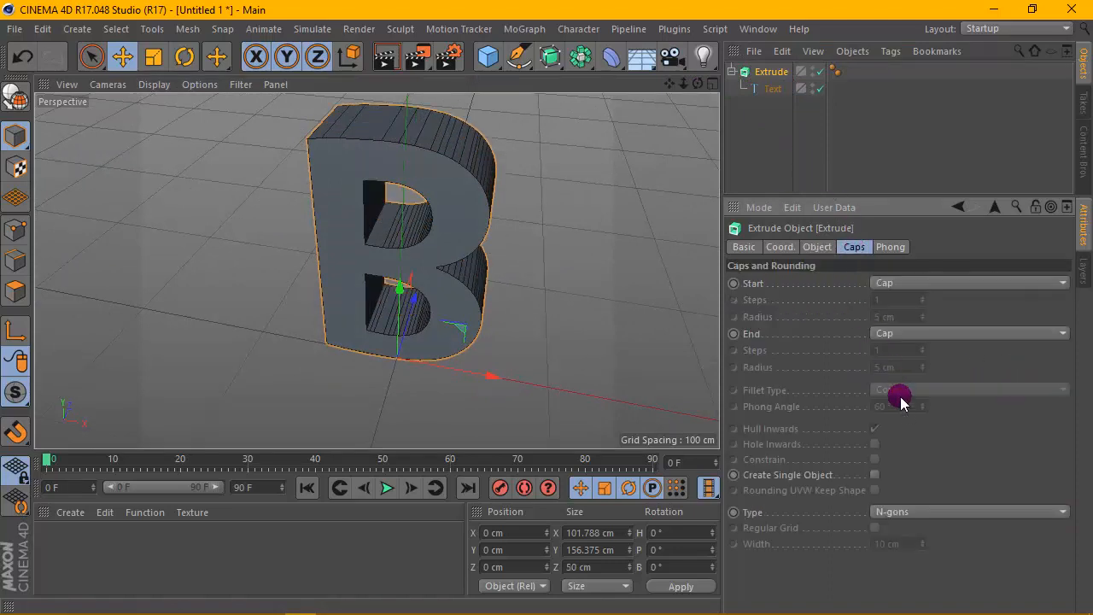
{"action": "left_click", "coordinate": [910, 508]}
{"action": "left_click", "coordinate": [908, 547]}
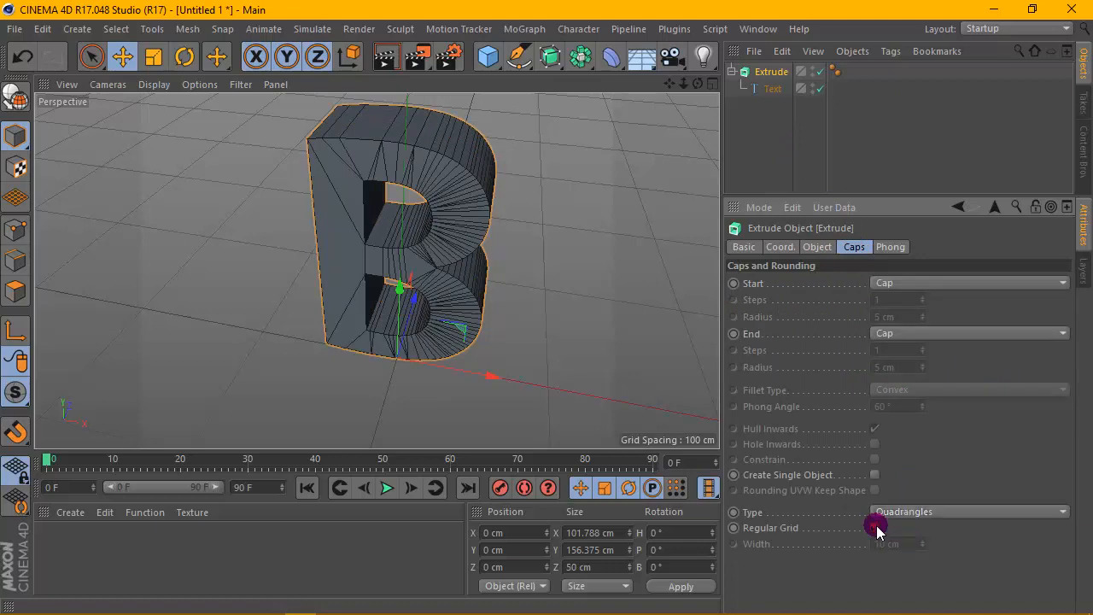
{"action": "left_click", "coordinate": [876, 528]}
{"action": "left_click_drag", "start_coordinate": [906, 544], "coordinate": [840, 544]}
{"action": "type", "text": "5"}
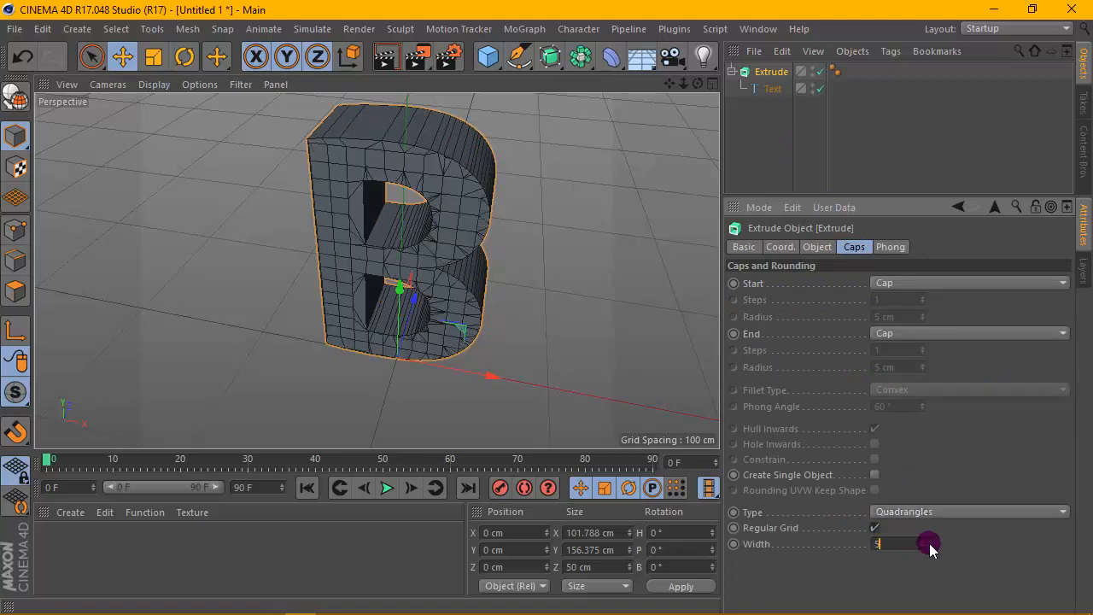
{"action": "key", "text": "Return"}
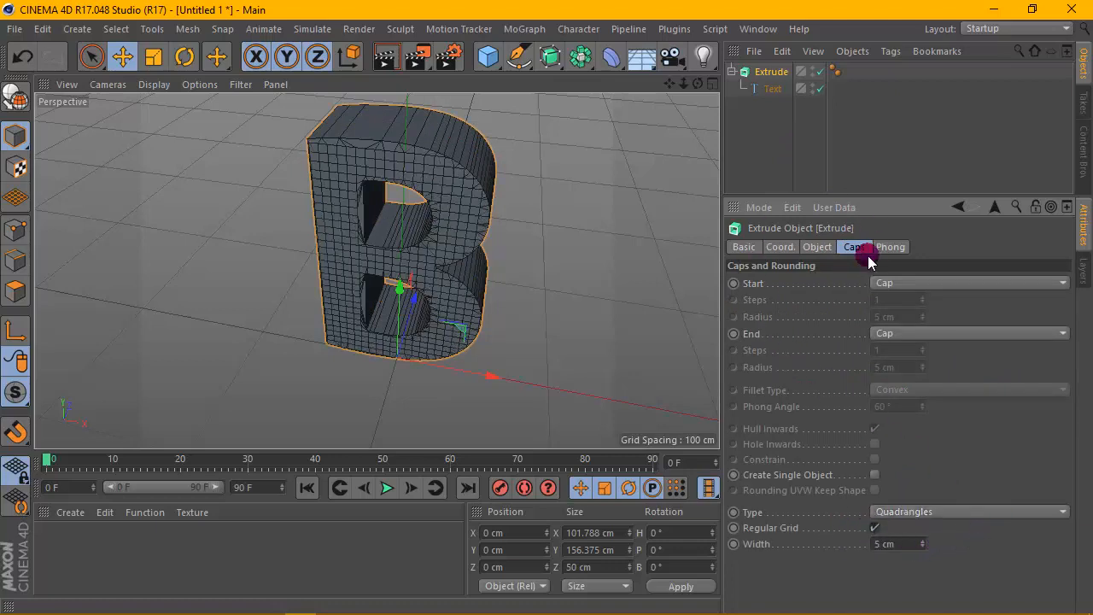
- Set the extrusion subdivision to 30
{"action": "left_click", "coordinate": [822, 249]}
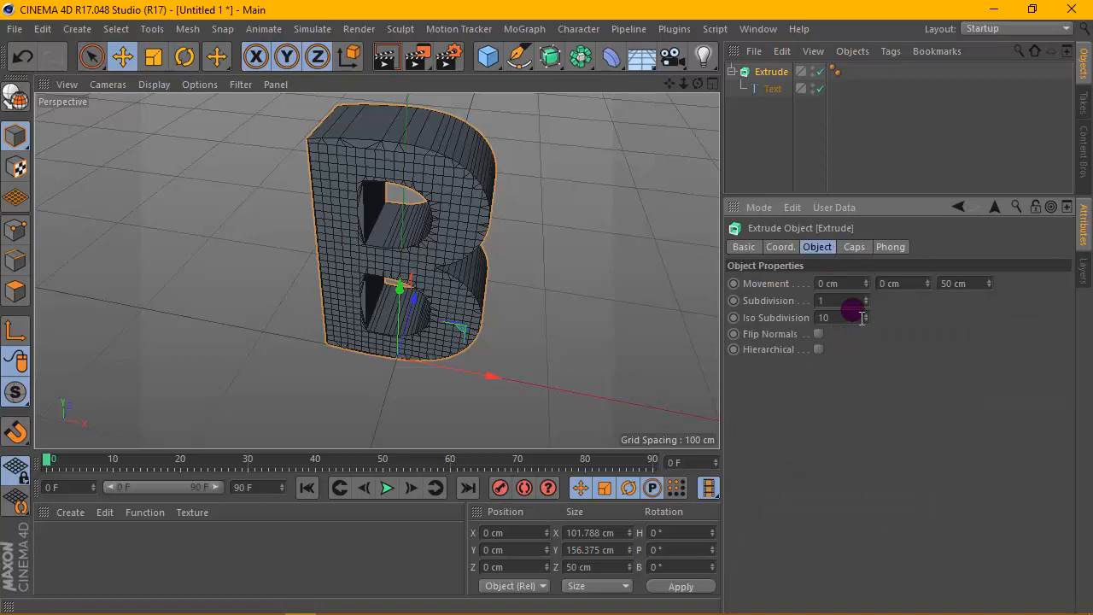
{"action": "left_click", "coordinate": [911, 369]}
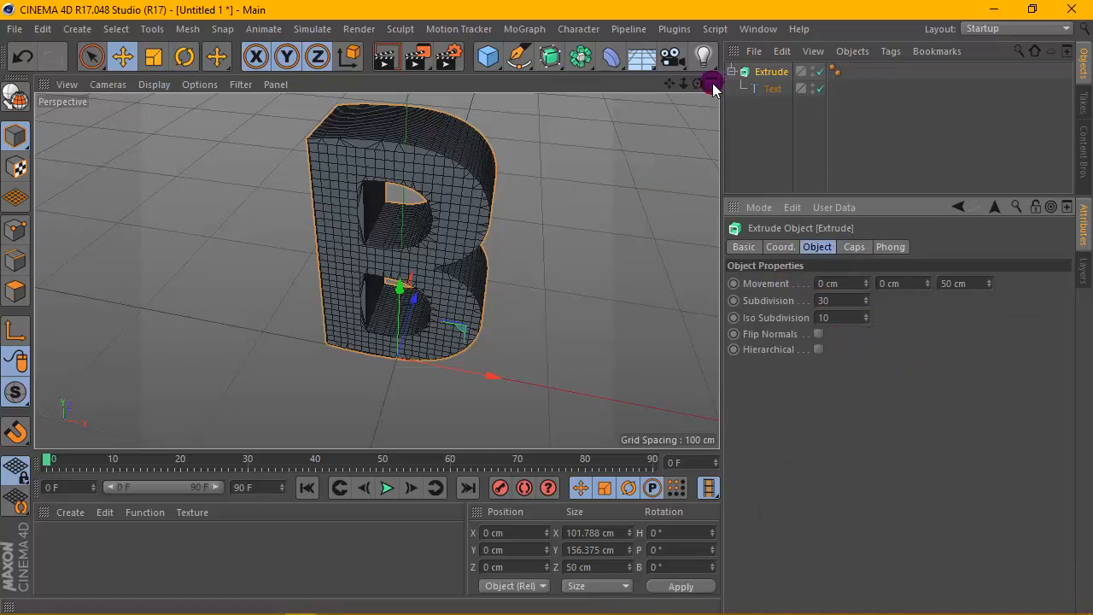
- Set the text object's intermediate points interpolation to Uniform
{"action": "left_click", "coordinate": [557, 60]}
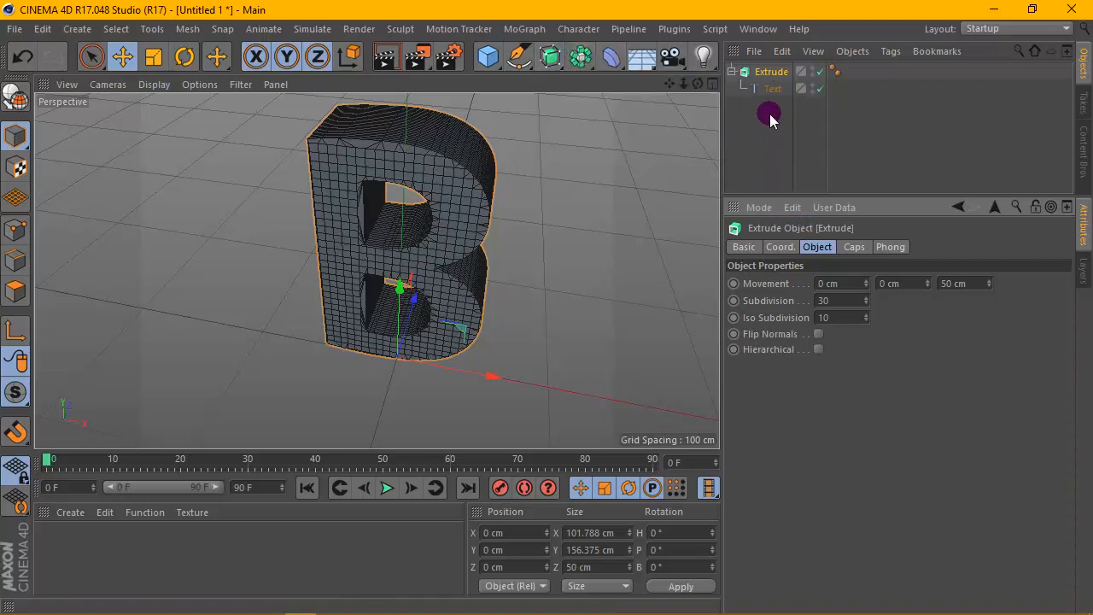
{"action": "left_click", "coordinate": [772, 89]}
{"action": "left_click", "coordinate": [887, 526]}
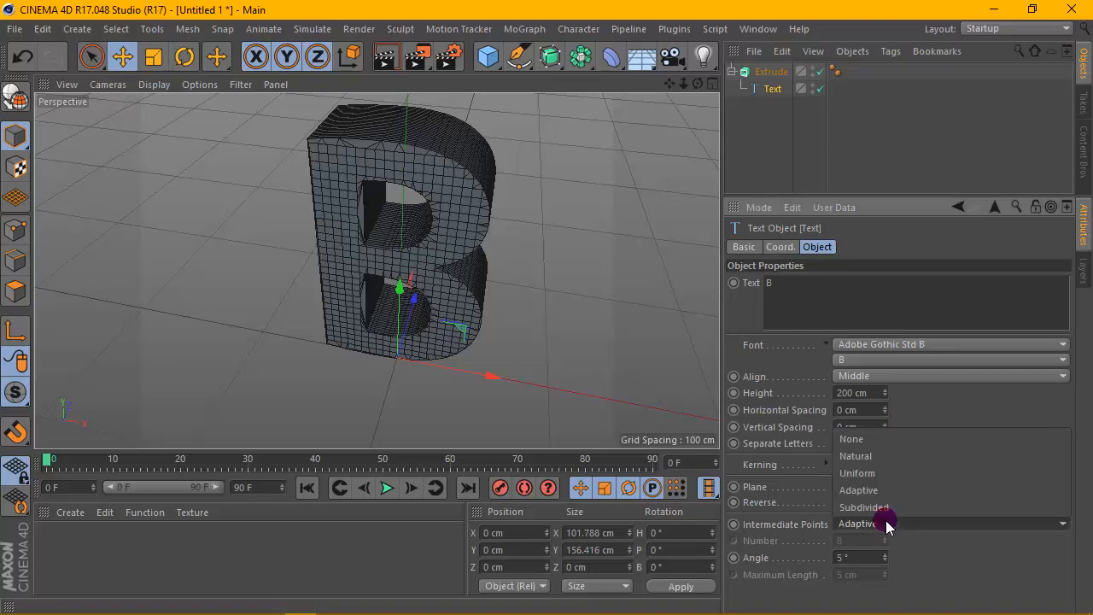
{"action": "left_click", "coordinate": [893, 479]}
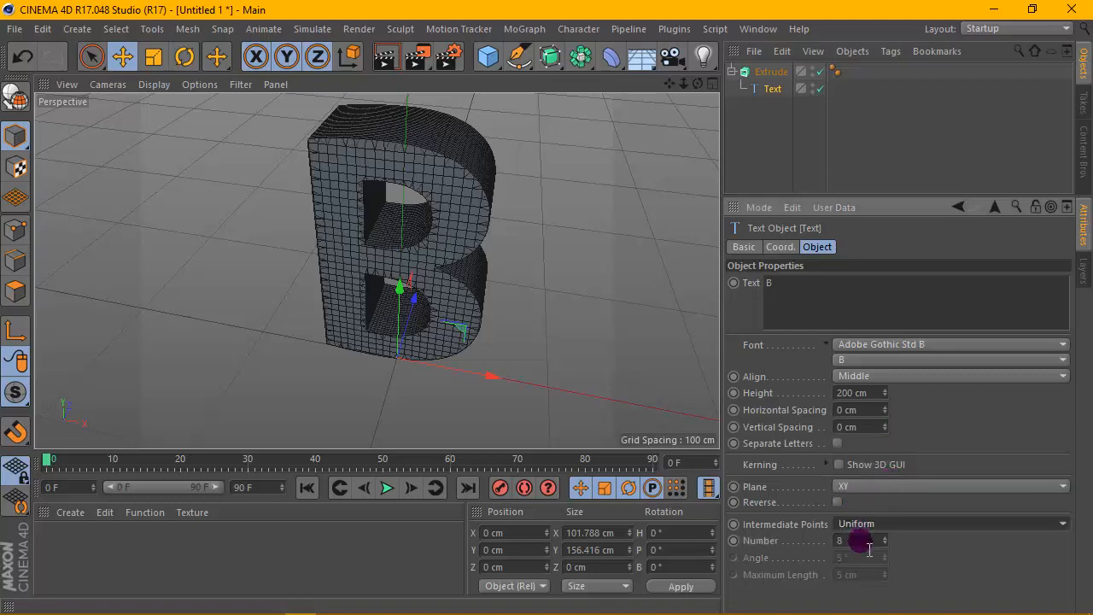
- Set the text object's intermediate point number to 10
{"action": "double_click", "coordinate": [841, 543]}
{"action": "type", "text": "4"}
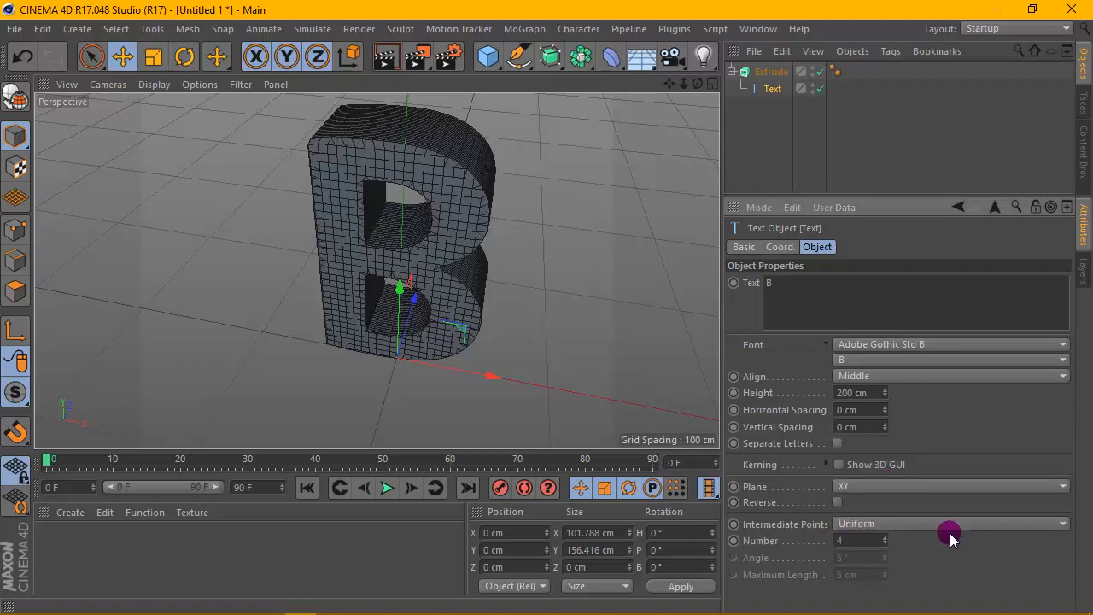
{"action": "left_click_drag", "start_coordinate": [670, 84], "coordinate": [693, 170]}
{"action": "scroll", "coordinate": [479, 181], "scroll_direction": "up", "scroll_amount": 3}
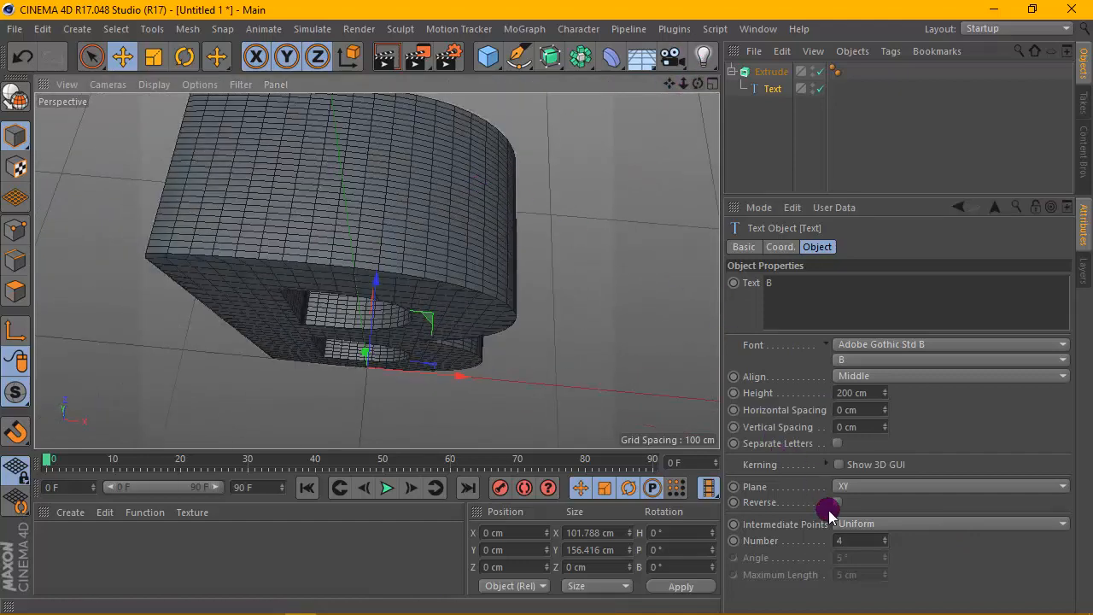
{"action": "left_click", "coordinate": [884, 549]}
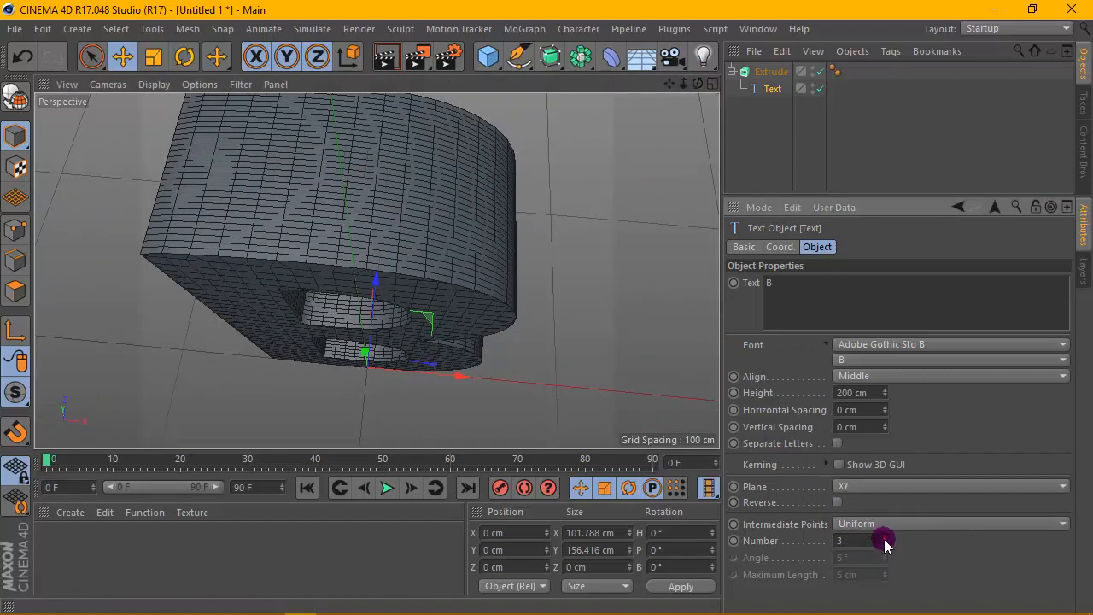
{"action": "left_click_drag", "start_coordinate": [885, 542], "coordinate": [885, 537]}
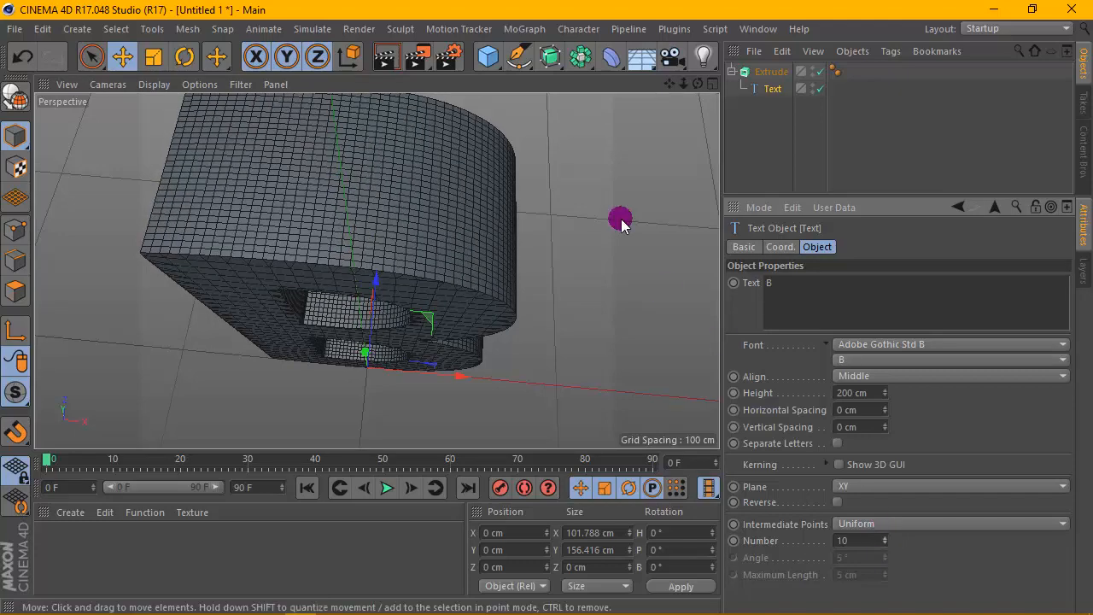
- Add a Connect object and put the Extrude hierarchy inside it
{"action": "left_click_drag", "start_coordinate": [699, 77], "coordinate": [681, 111]}
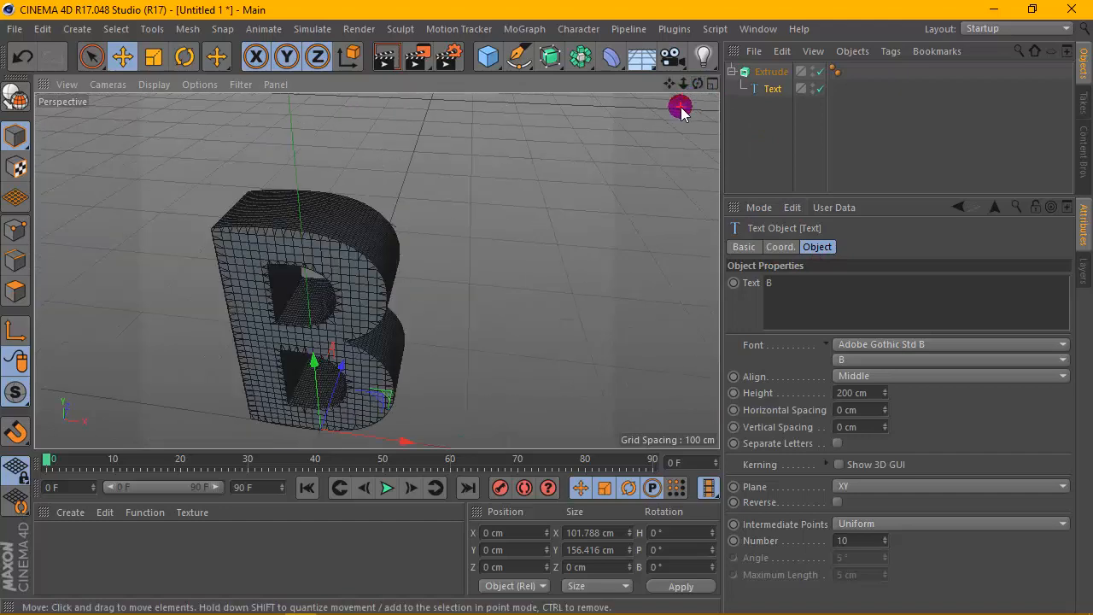
{"action": "left_click", "coordinate": [578, 57]}
{"action": "left_click_drag", "start_coordinate": [578, 57], "coordinate": [768, 73]}
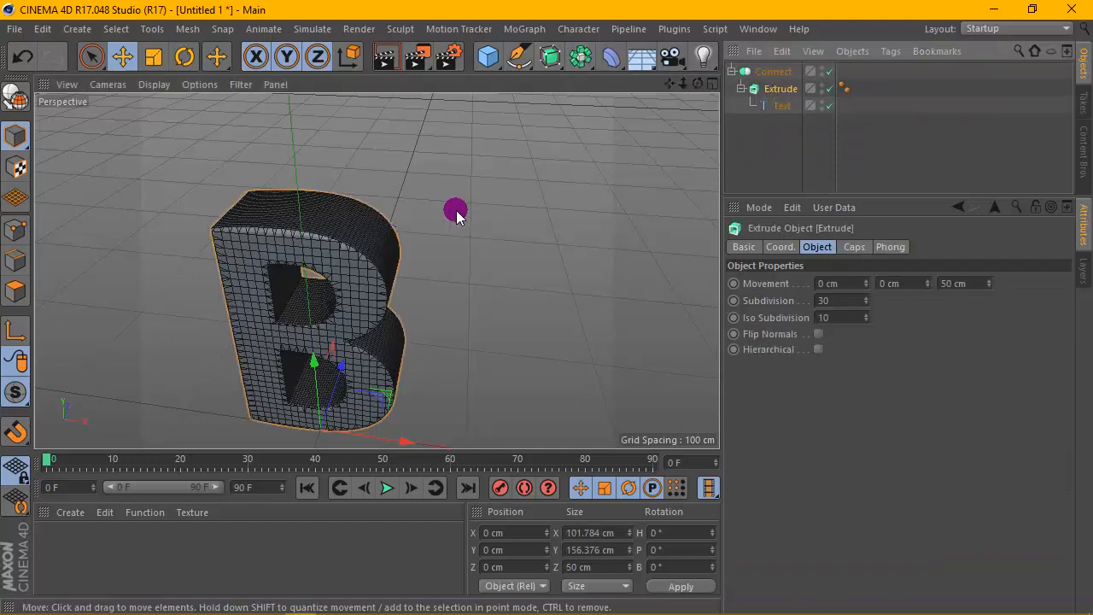
- Convert the Connect object into a new polygon object with Current State to Object
{"action": "scroll", "coordinate": [455, 212], "scroll_direction": "up", "scroll_amount": 2}
{"action": "left_click_drag", "start_coordinate": [698, 83], "coordinate": [693, 34]}
{"action": "left_click_drag", "start_coordinate": [376, 270], "coordinate": [379, 269]}
{"action": "left_click", "coordinate": [777, 75]}
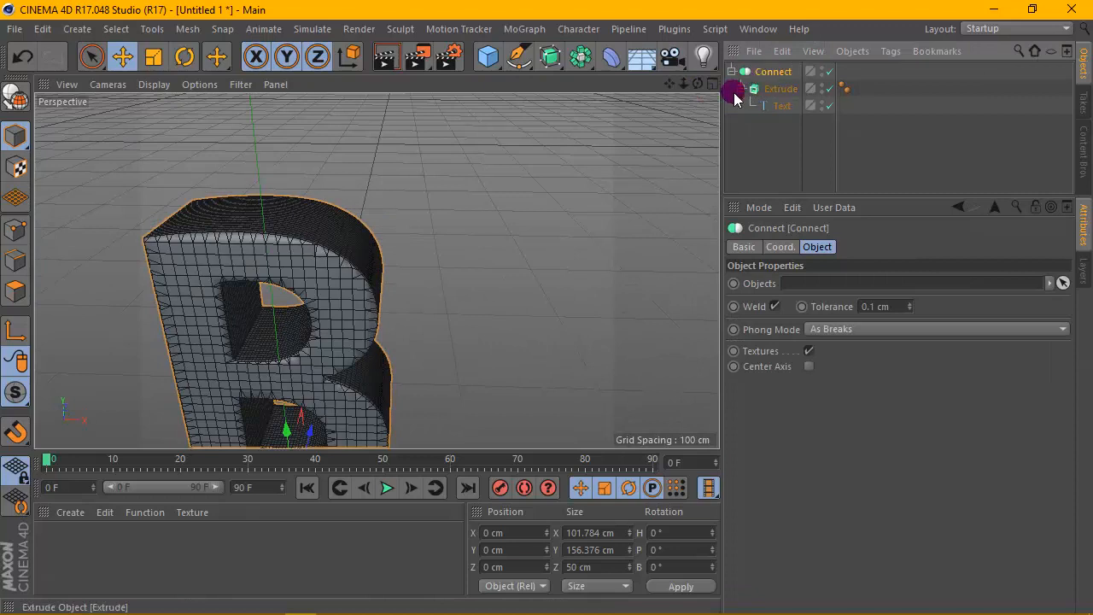
{"action": "right_click", "coordinate": [781, 77]}
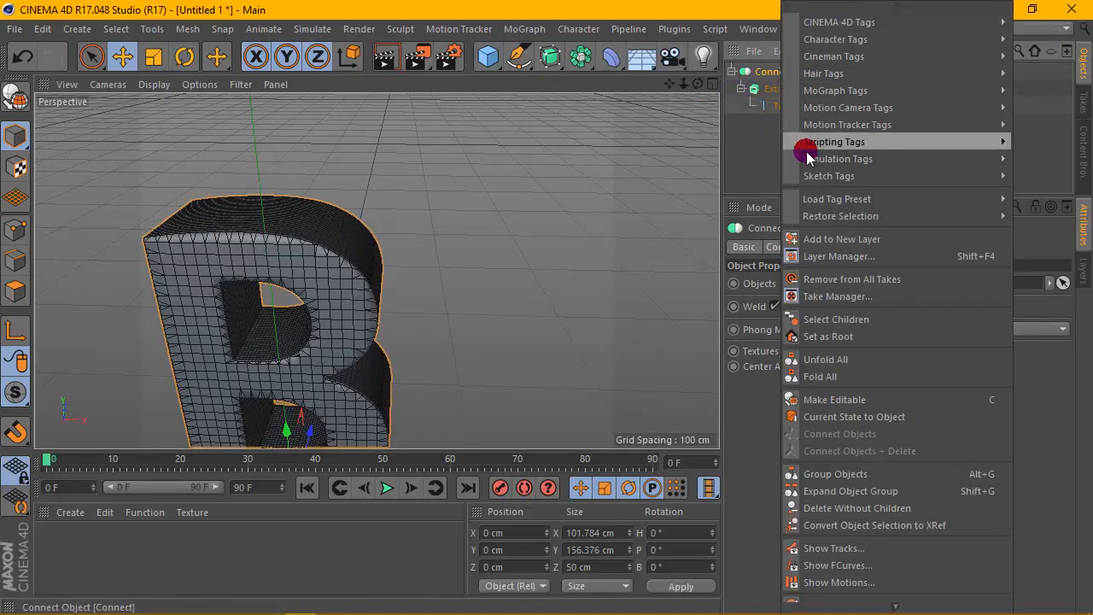
{"action": "left_click", "coordinate": [885, 418]}
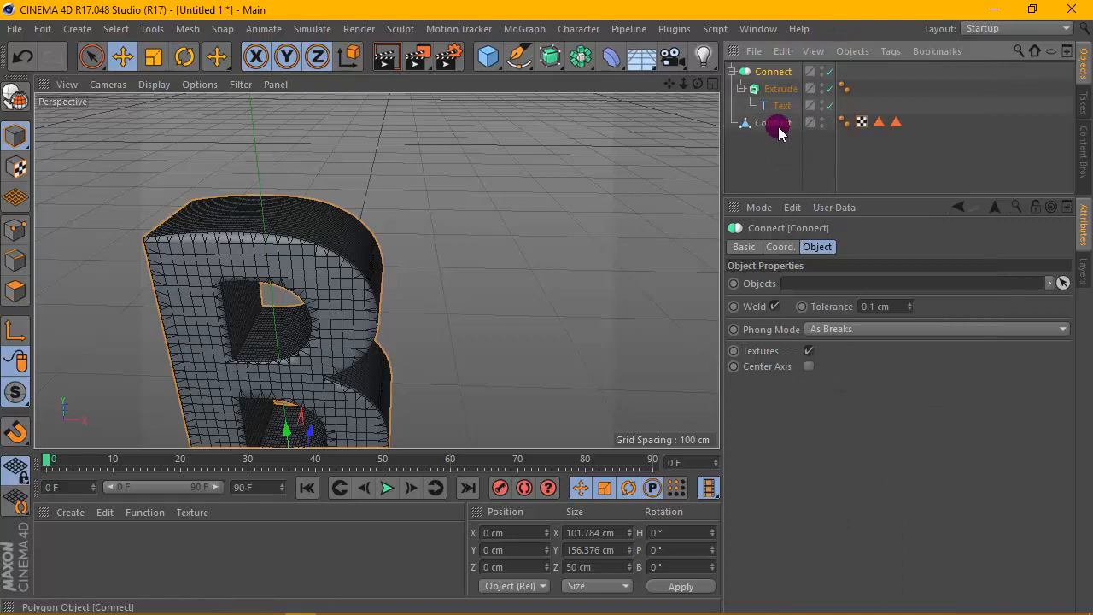
- Hide the original Connect hierarchy and rename the new polygon object to B
{"action": "left_click", "coordinate": [821, 68]}
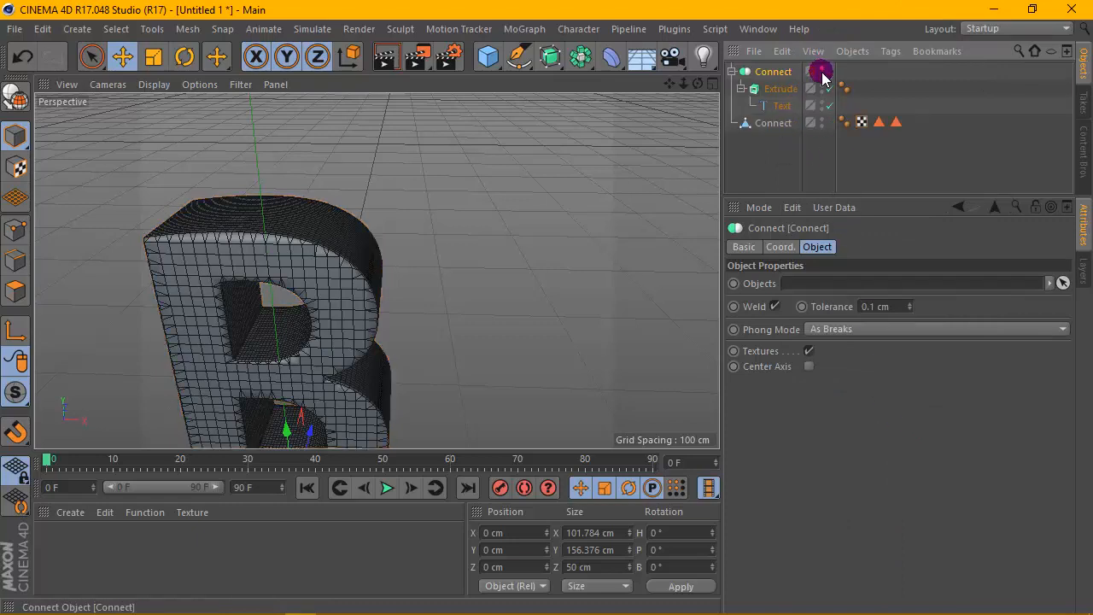
{"action": "double_click", "coordinate": [775, 123]}
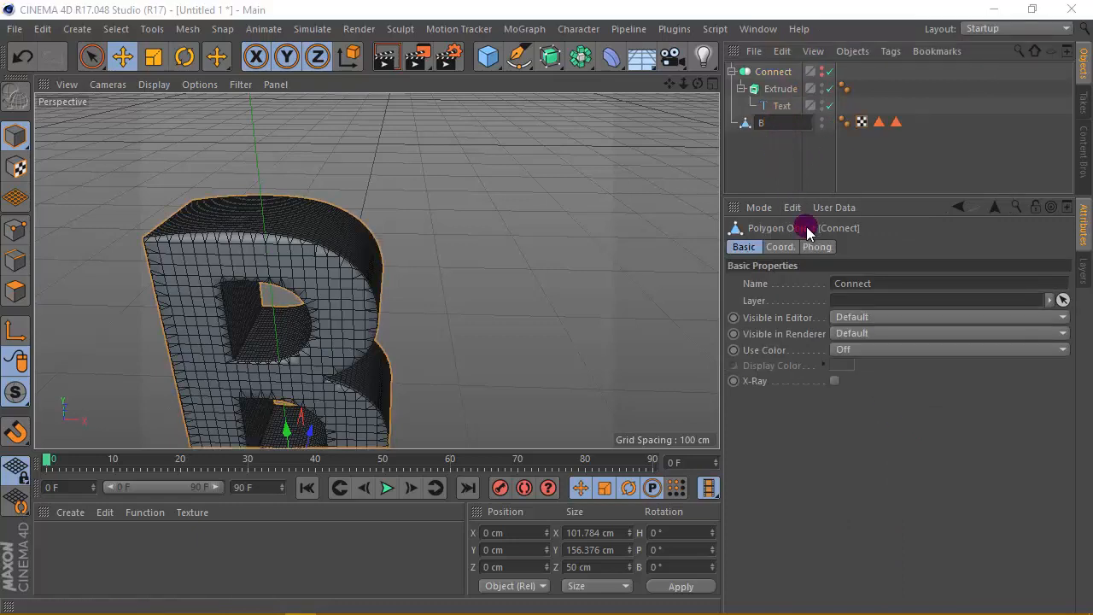
{"action": "left_click", "coordinate": [800, 171]}
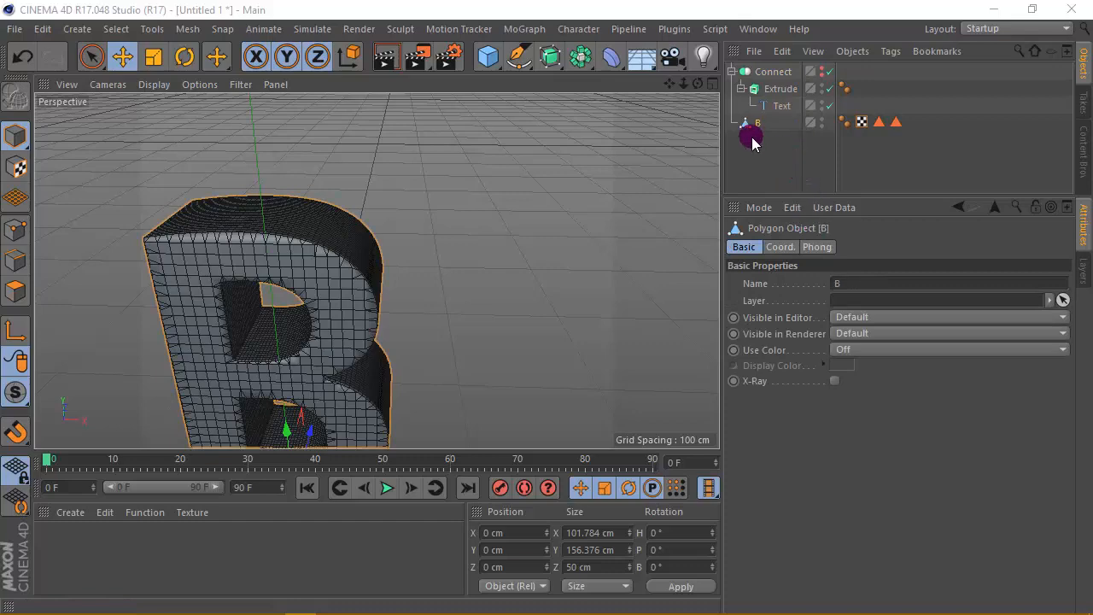
- Add a Smoothing deformer and nest it under the B polygon object
{"action": "left_click", "coordinate": [611, 57]}
{"action": "left_click", "coordinate": [141, 297]}
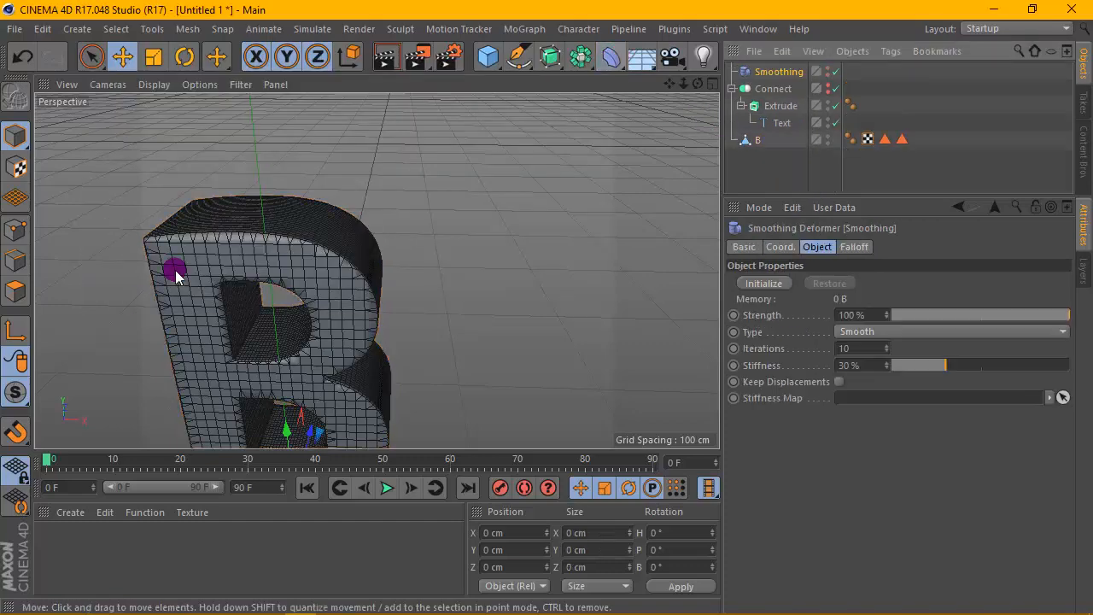
{"action": "left_click_drag", "start_coordinate": [741, 72], "coordinate": [750, 123]}
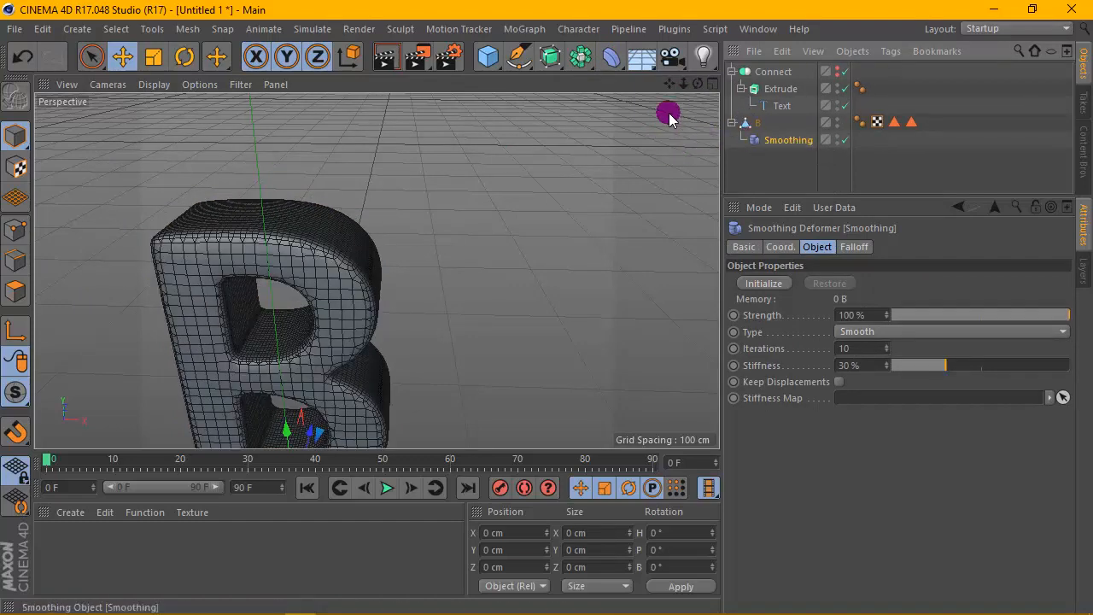
- Set the Smoothing deformer's stiffness to 0%
{"action": "left_click_drag", "start_coordinate": [698, 84], "coordinate": [610, 147]}
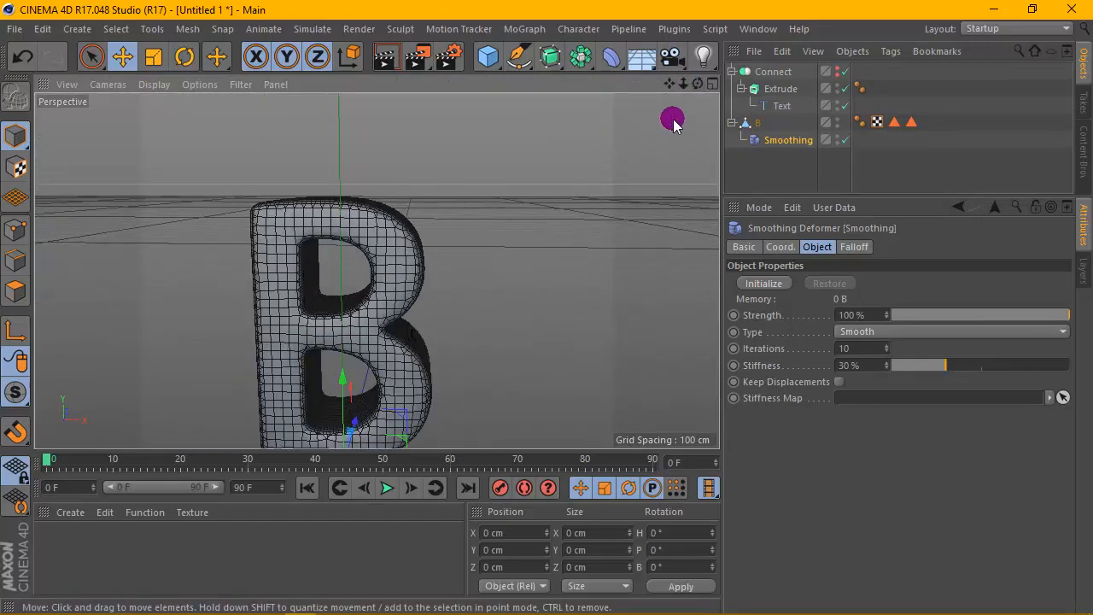
{"action": "left_click_drag", "start_coordinate": [669, 84], "coordinate": [657, 41]}
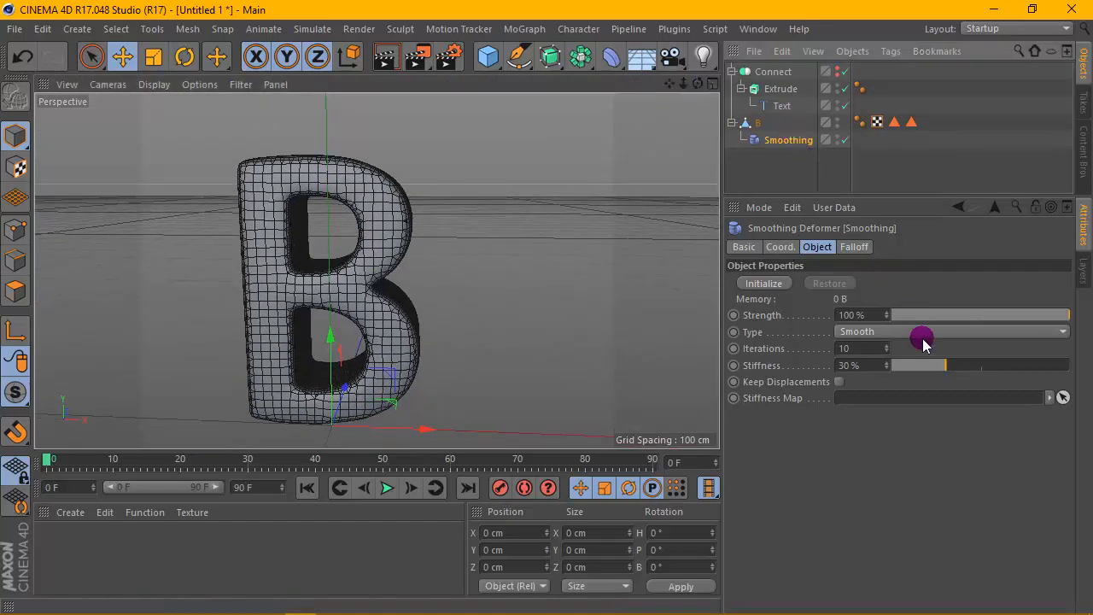
{"action": "left_click_drag", "start_coordinate": [972, 361], "coordinate": [770, 387]}
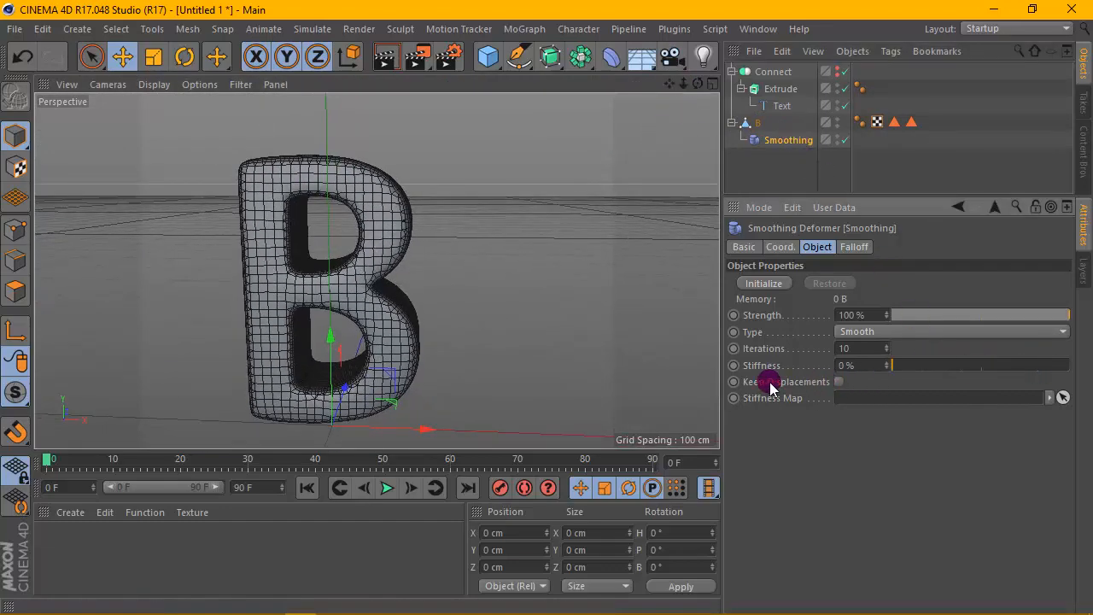
- Render the viewport to preview the smoothed letter
{"action": "left_click_drag", "start_coordinate": [698, 84], "coordinate": [371, 110]}
{"action": "left_click", "coordinate": [384, 60]}
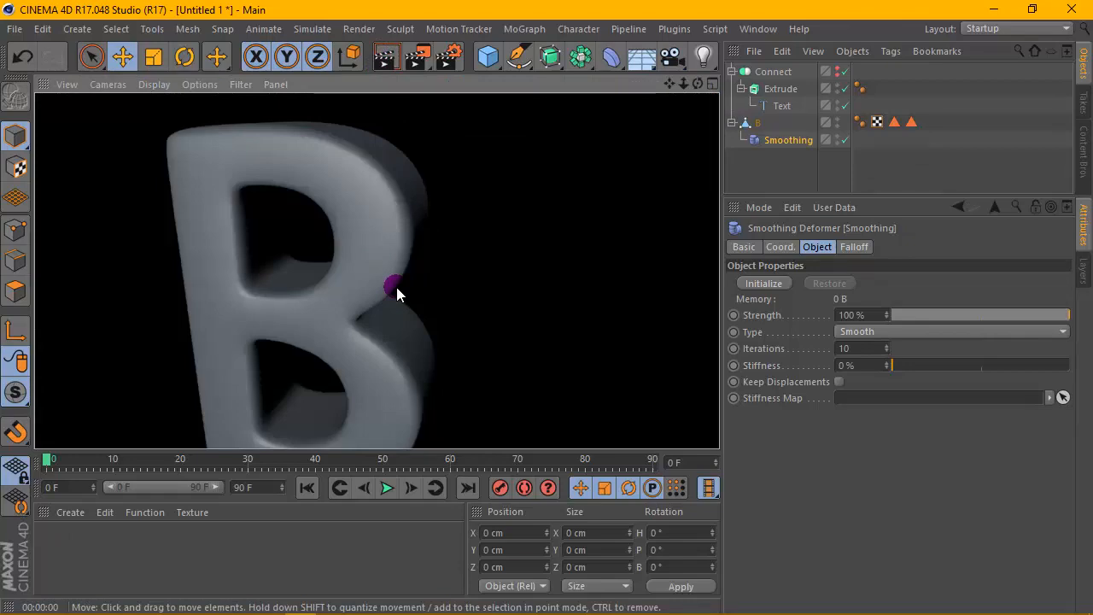
{"action": "scroll", "coordinate": [397, 288], "scroll_direction": "down", "scroll_amount": 2}
{"action": "left_click", "coordinate": [533, 128]}
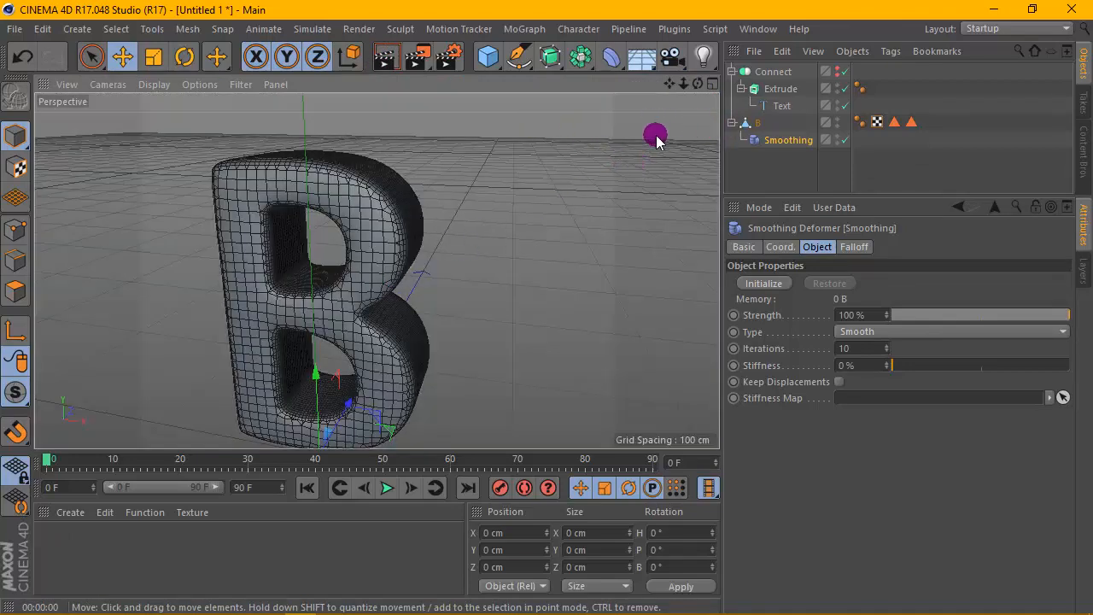
- Add a Cloth Surface object to the scene
{"action": "left_click", "coordinate": [320, 25]}
{"action": "left_click", "coordinate": [277, 31]}
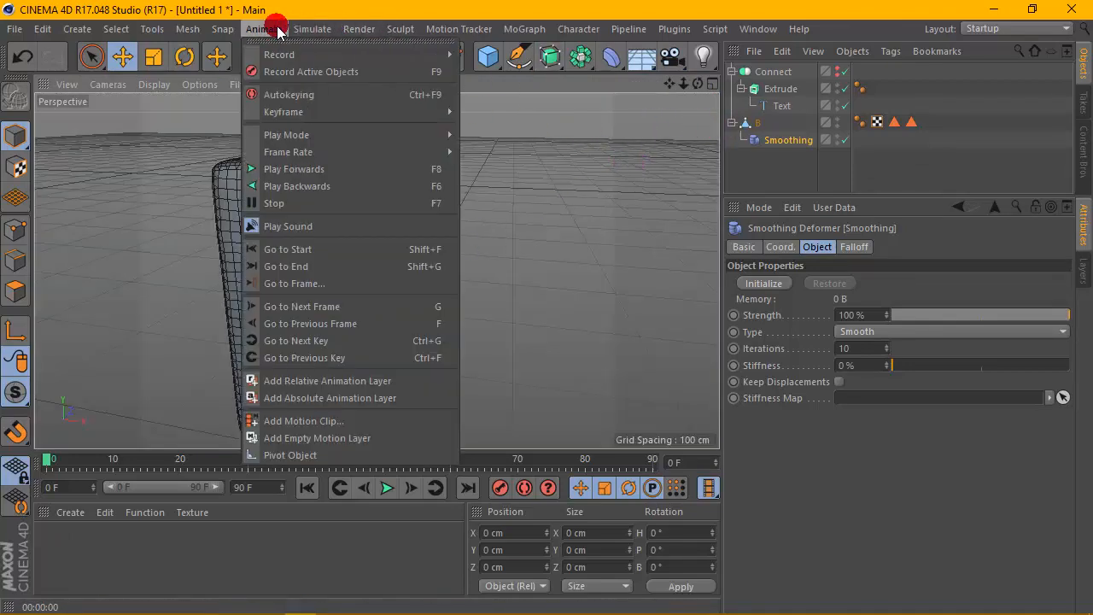
{"action": "left_click", "coordinate": [313, 29]}
{"action": "mouse_move", "coordinate": [334, 54]}
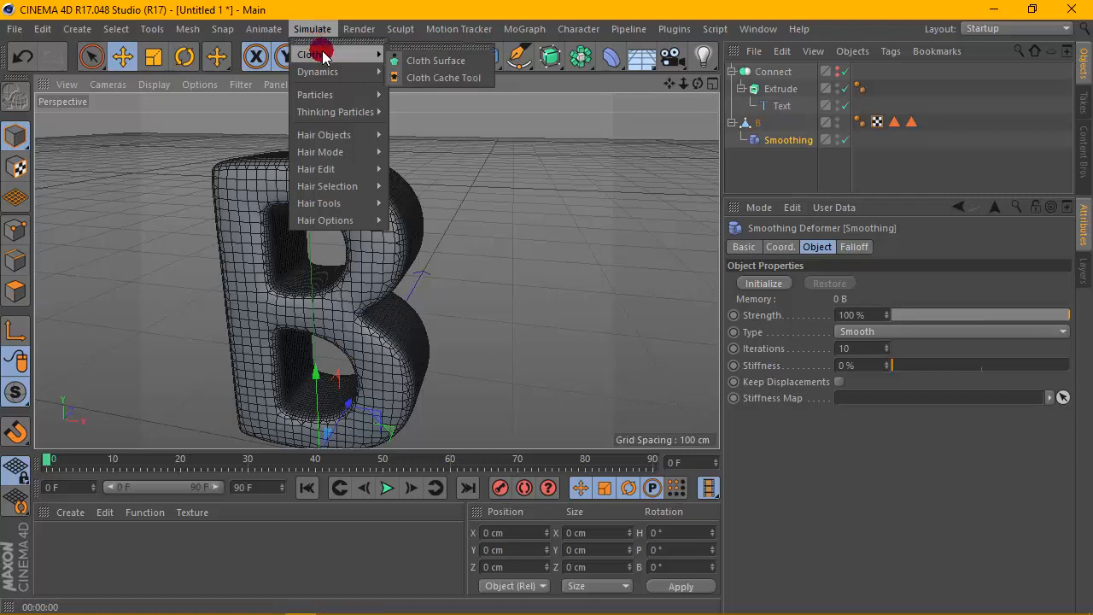
{"action": "left_click", "coordinate": [437, 58]}
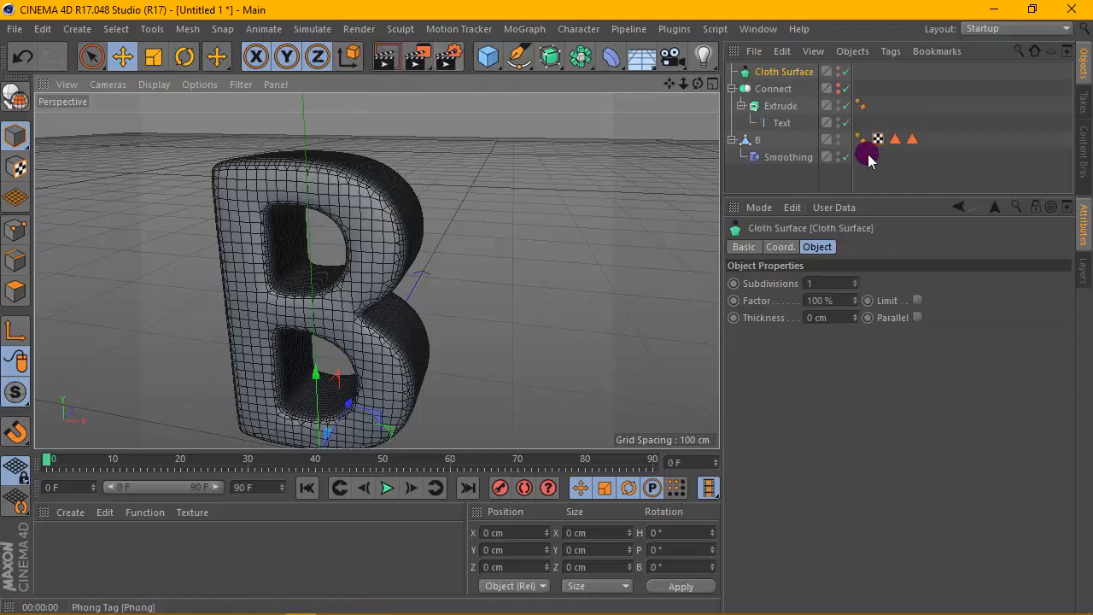
- Nest the B polygon object under the Cloth Surface and set the Cloth Surface thickness to 11 cm
{"action": "left_click", "coordinate": [758, 142]}
{"action": "left_click_drag", "start_coordinate": [762, 149], "coordinate": [773, 75]}
{"action": "left_click", "coordinate": [774, 75]}
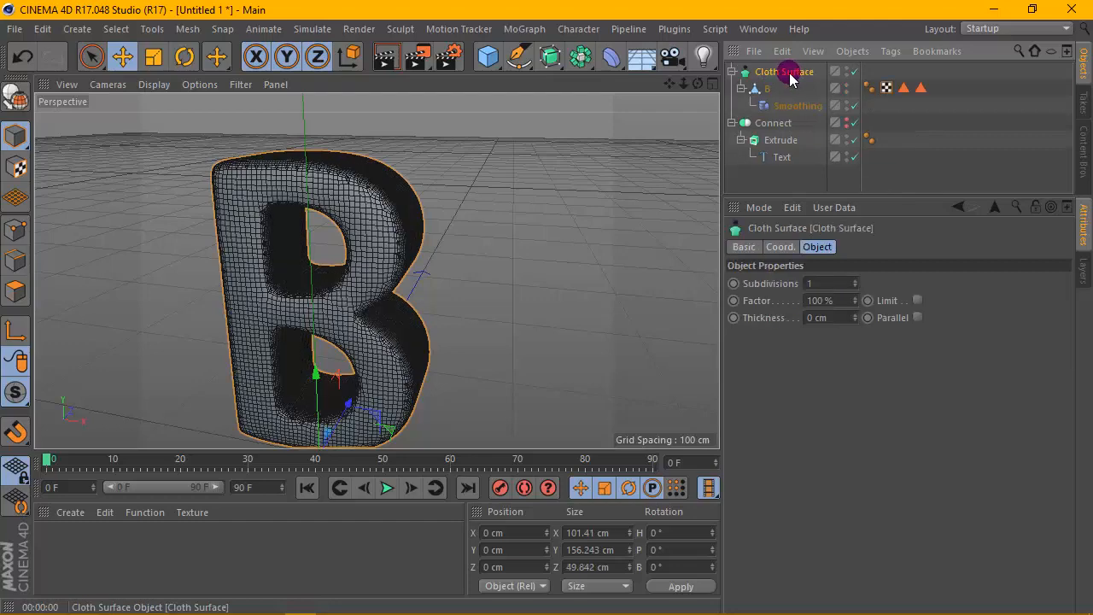
{"action": "left_click_drag", "start_coordinate": [859, 321], "coordinate": [858, 321]}
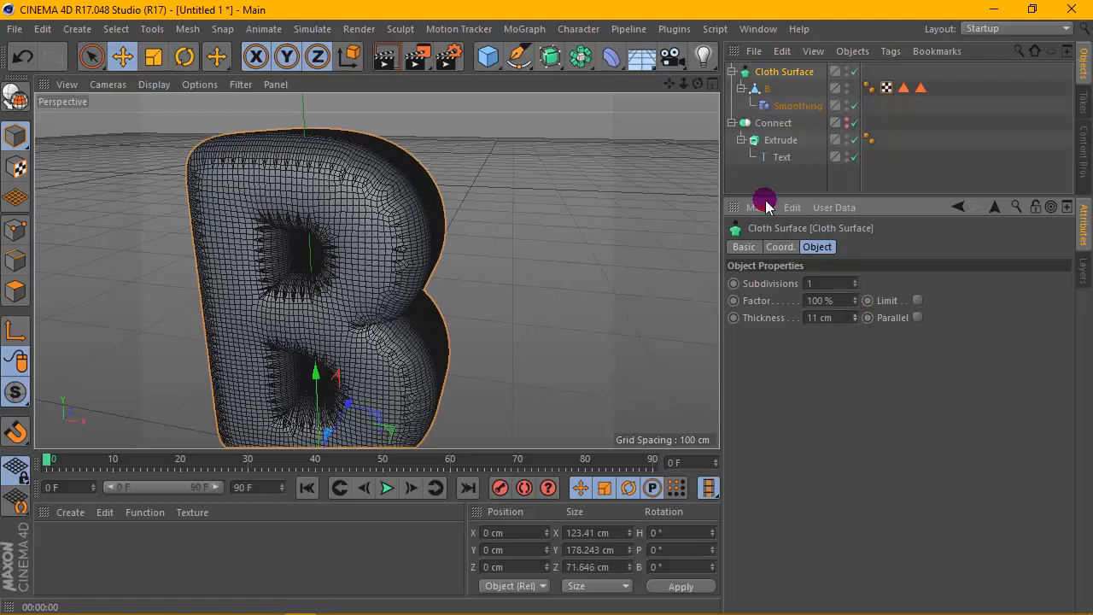
- Render the viewport to preview the thickened letter
{"action": "left_click_drag", "start_coordinate": [697, 85], "coordinate": [376, 269]}
{"action": "scroll", "coordinate": [521, 193], "scroll_direction": "down", "scroll_amount": 3}
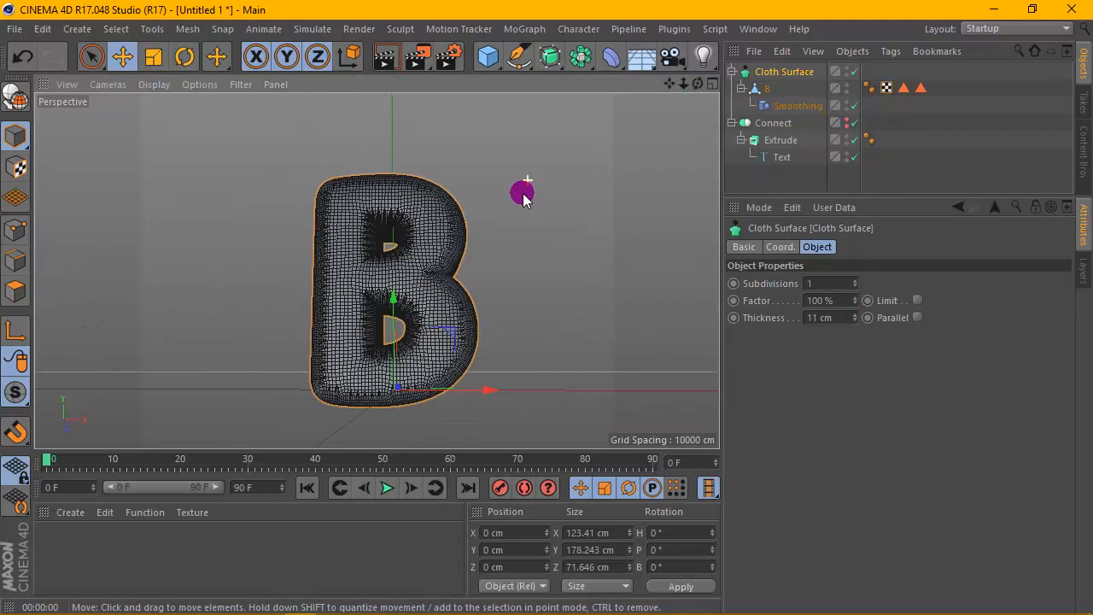
{"action": "scroll", "coordinate": [466, 203], "scroll_direction": "up", "scroll_amount": 2}
{"action": "left_click", "coordinate": [389, 58]}
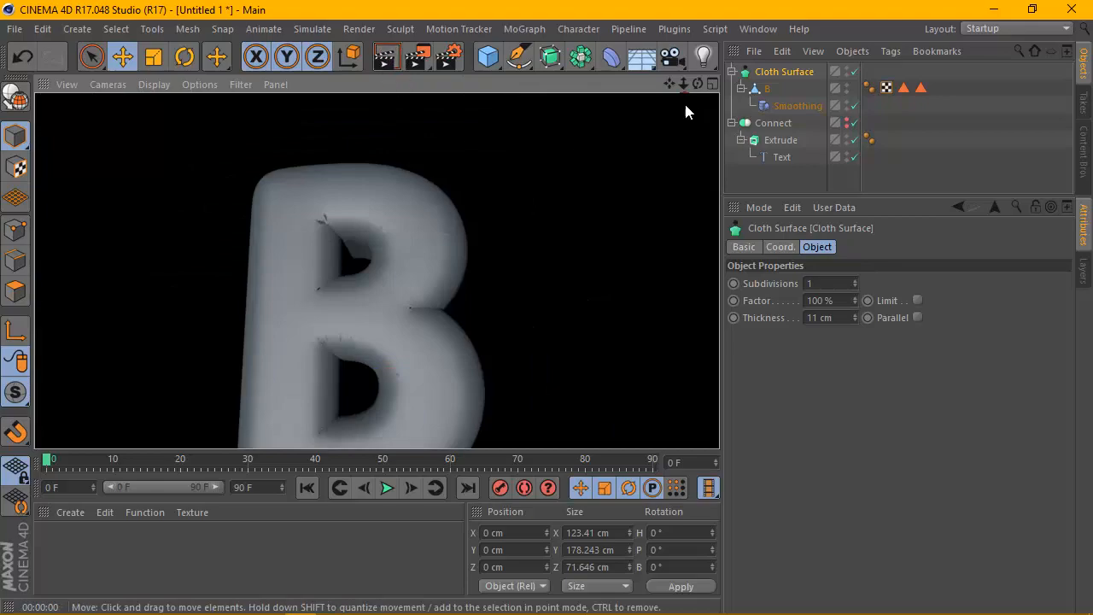
- Render a close-up of the letter's upper bowl to inspect the surface
{"action": "left_click_drag", "start_coordinate": [670, 83], "coordinate": [376, 270]}
{"action": "scroll", "coordinate": [397, 181], "scroll_direction": "up", "scroll_amount": 3}
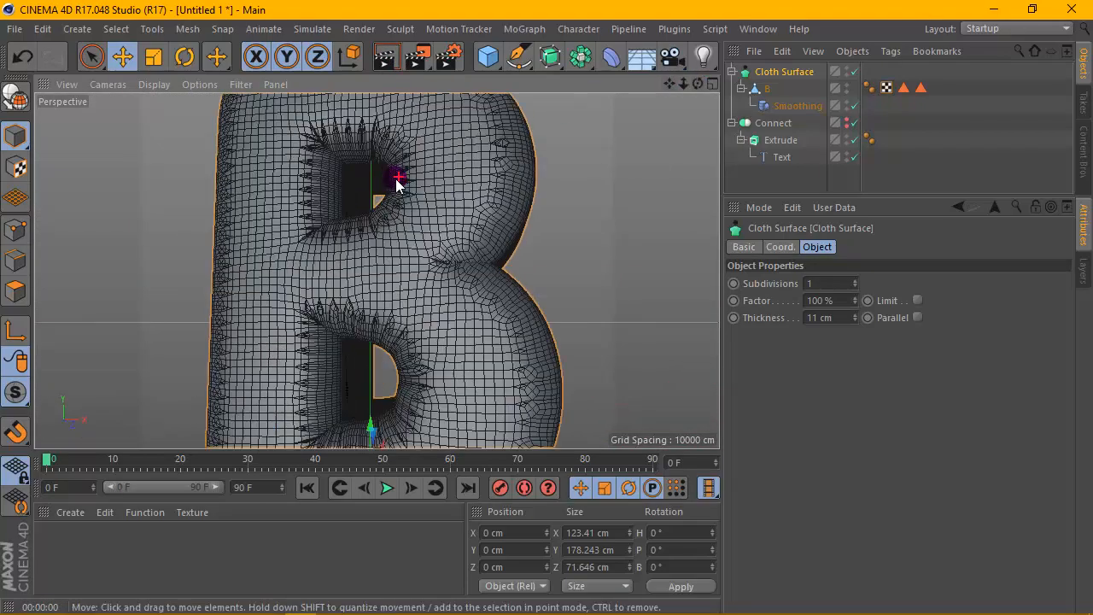
{"action": "scroll", "coordinate": [397, 181], "scroll_direction": "up", "scroll_amount": 4}
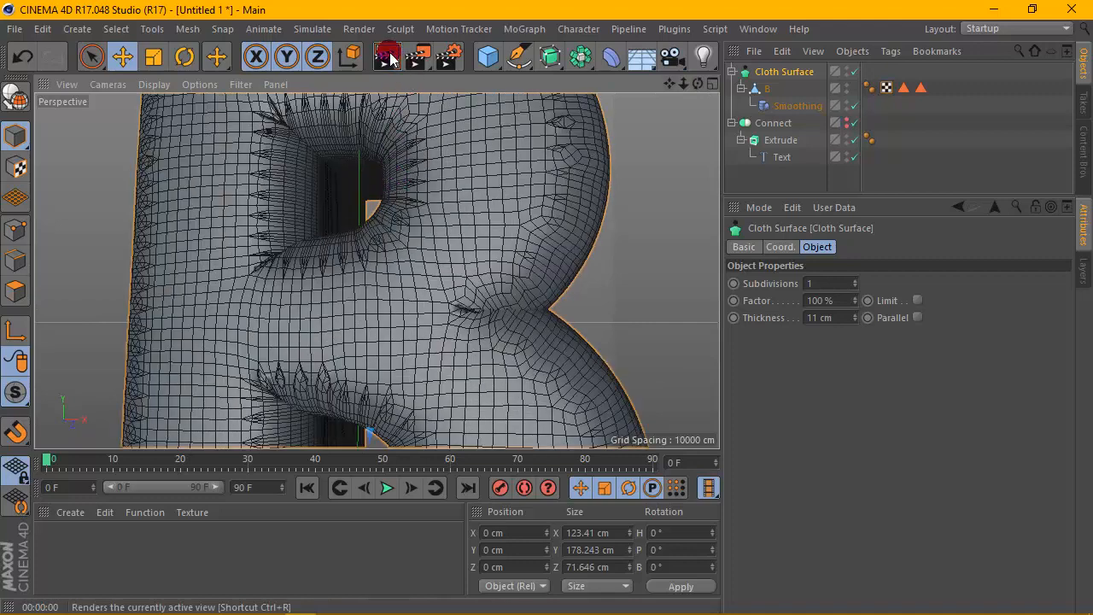
{"action": "left_click", "coordinate": [389, 58]}
{"action": "left_click", "coordinate": [437, 206]}
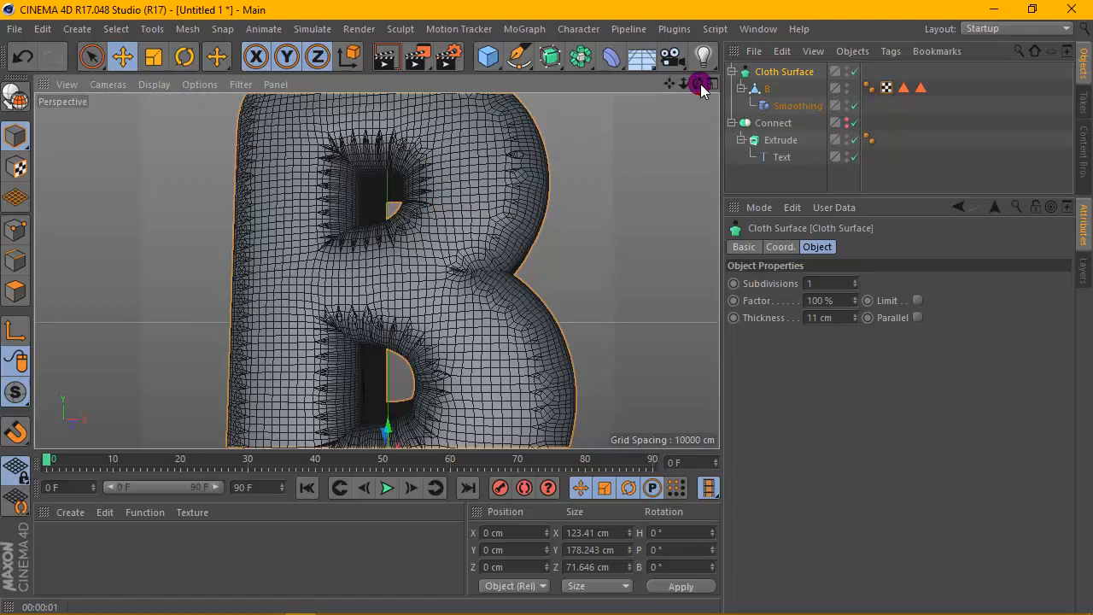
- Select the Smoothing deformer and set its stiffness to 37%
{"action": "left_click_drag", "start_coordinate": [697, 83], "coordinate": [376, 269]}
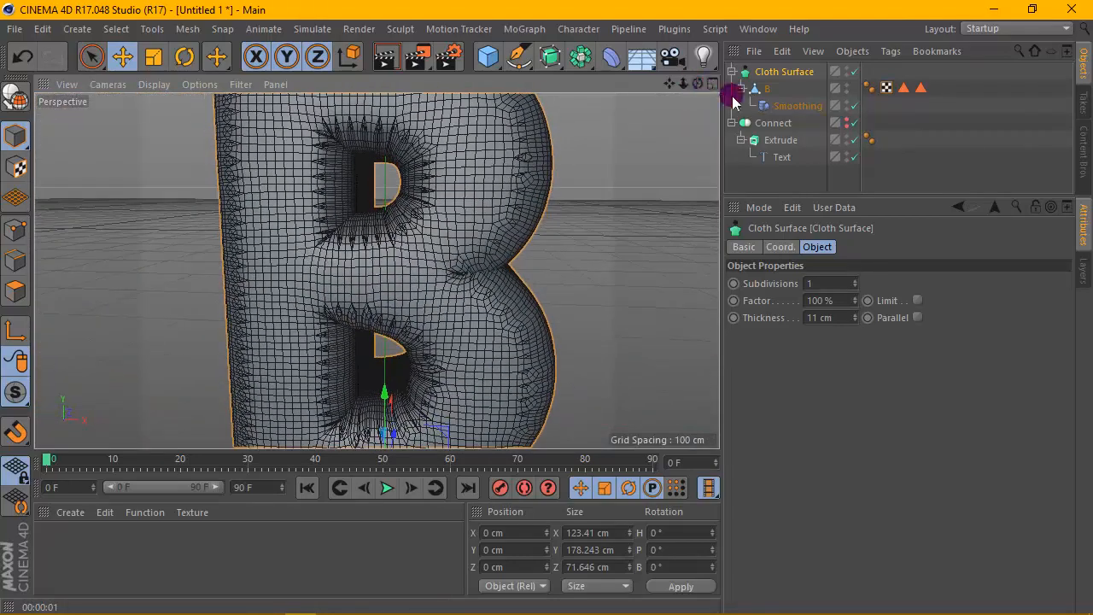
{"action": "left_click", "coordinate": [786, 105]}
{"action": "left_click_drag", "start_coordinate": [905, 366], "coordinate": [960, 367]}
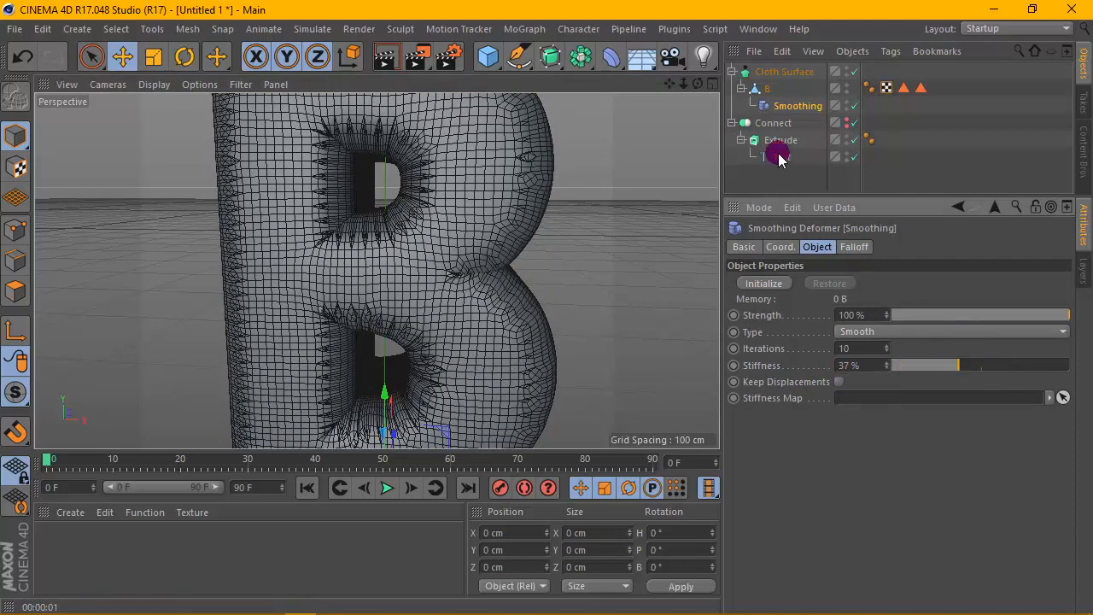
- Select the Cloth Surface and set its thickness to 8 cm
{"action": "left_click", "coordinate": [773, 71]}
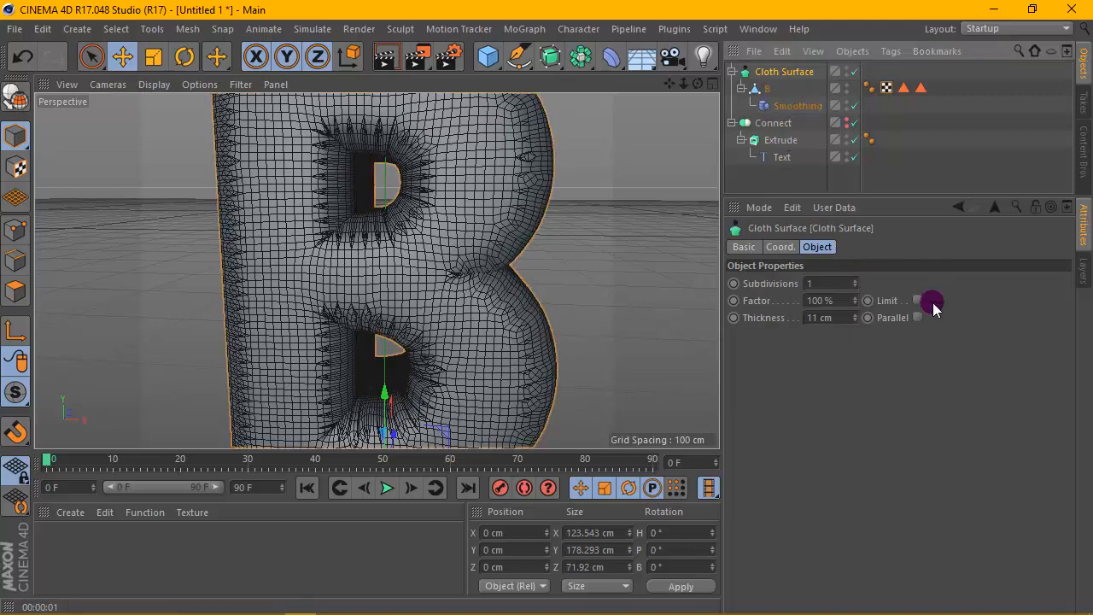
{"action": "mouse_move", "coordinate": [857, 319]}
{"action": "left_mouse_down"}
{"action": "mouse_move", "coordinate": [858, 300]}
{"action": "mouse_move", "coordinate": [857, 326]}
{"action": "left_mouse_up"}
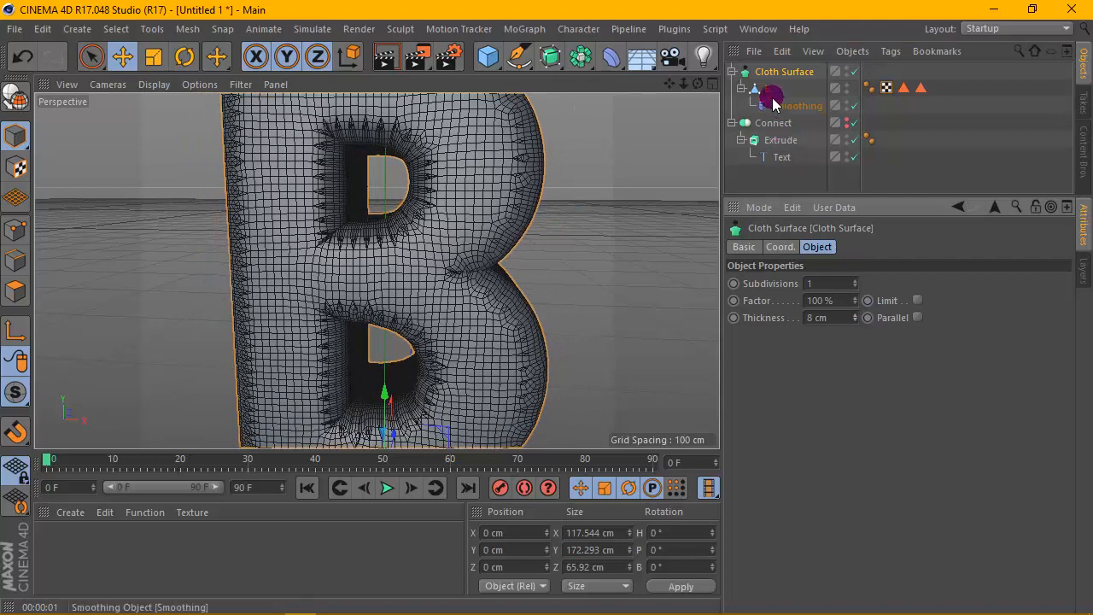
- Select the Smoothing deformer and set its stiffness back to 0%
{"action": "left_click", "coordinate": [762, 89]}
{"action": "left_click", "coordinate": [784, 110]}
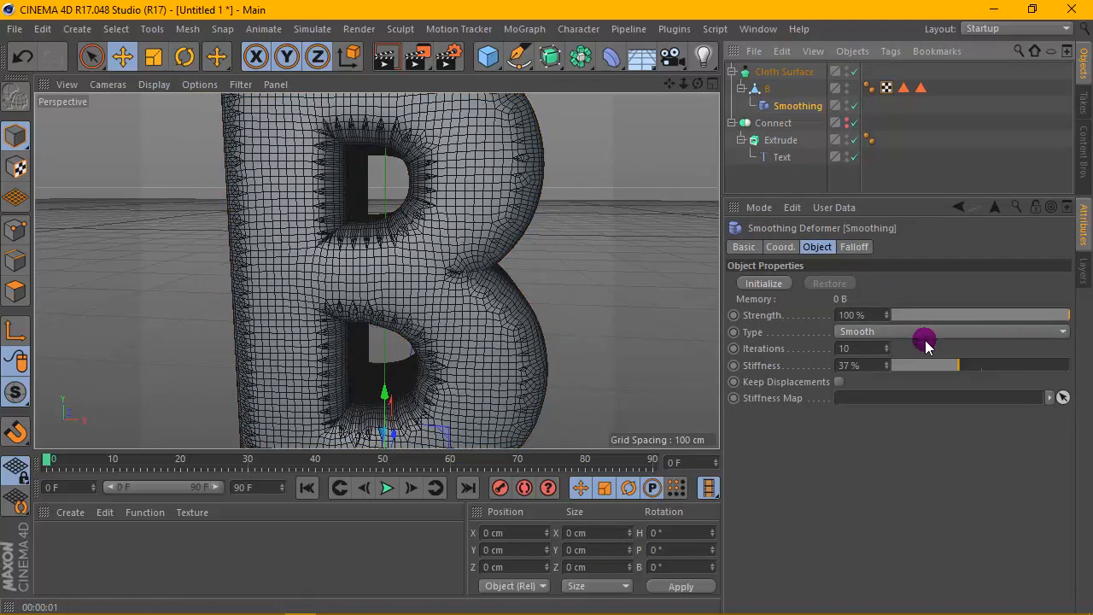
{"action": "left_click_drag", "start_coordinate": [954, 366], "coordinate": [874, 366]}
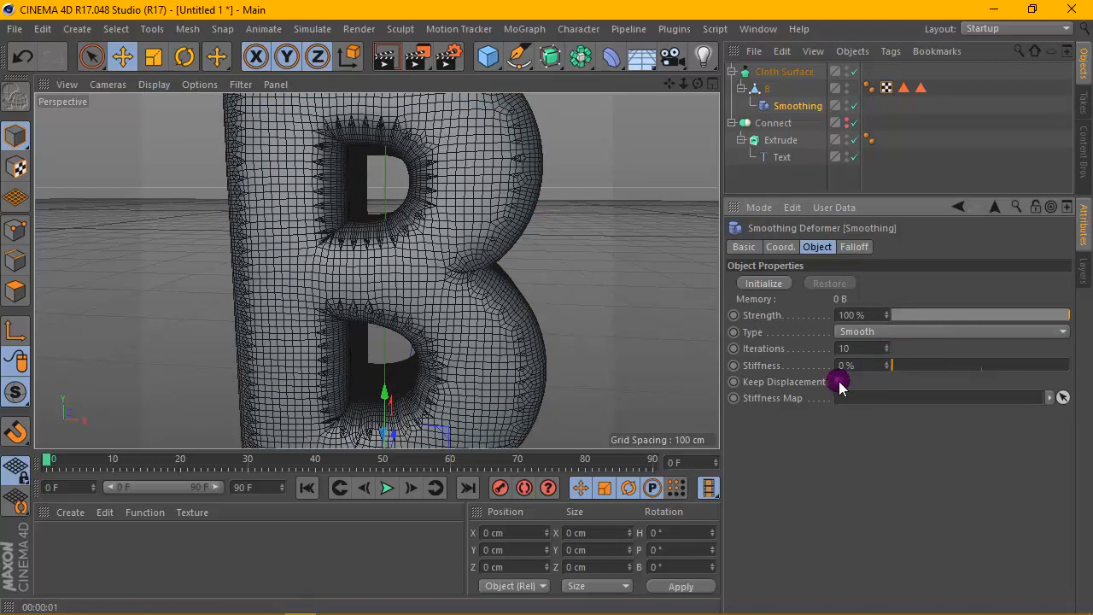
- Enable Keep Displacements, set the Smoothing iterations to 100, and render a preview
{"action": "left_click_drag", "start_coordinate": [888, 350], "coordinate": [888, 313]}
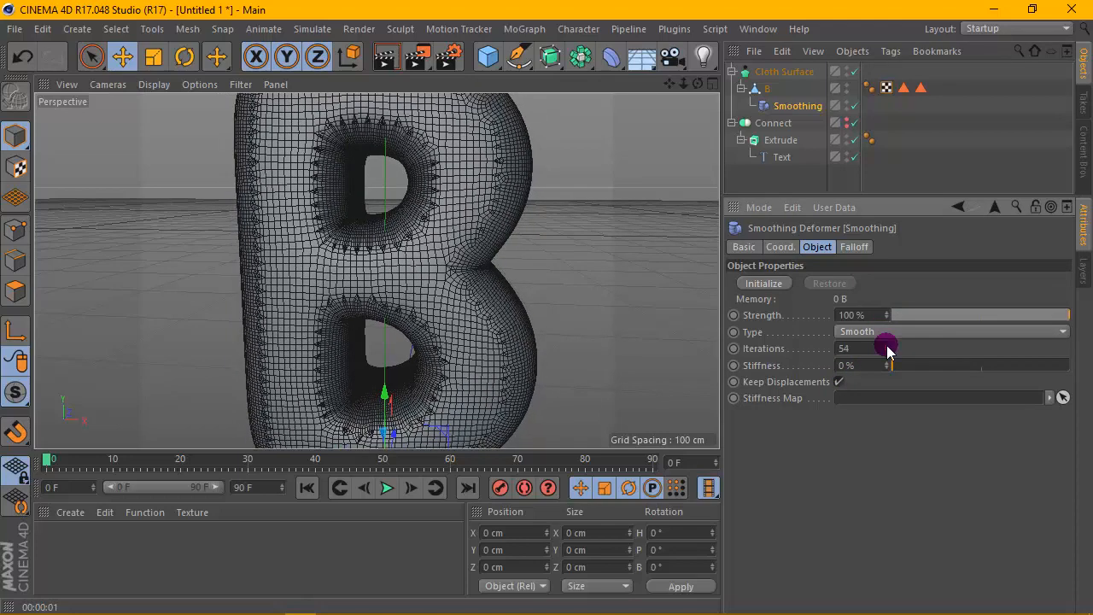
{"action": "type", "text": "00"}
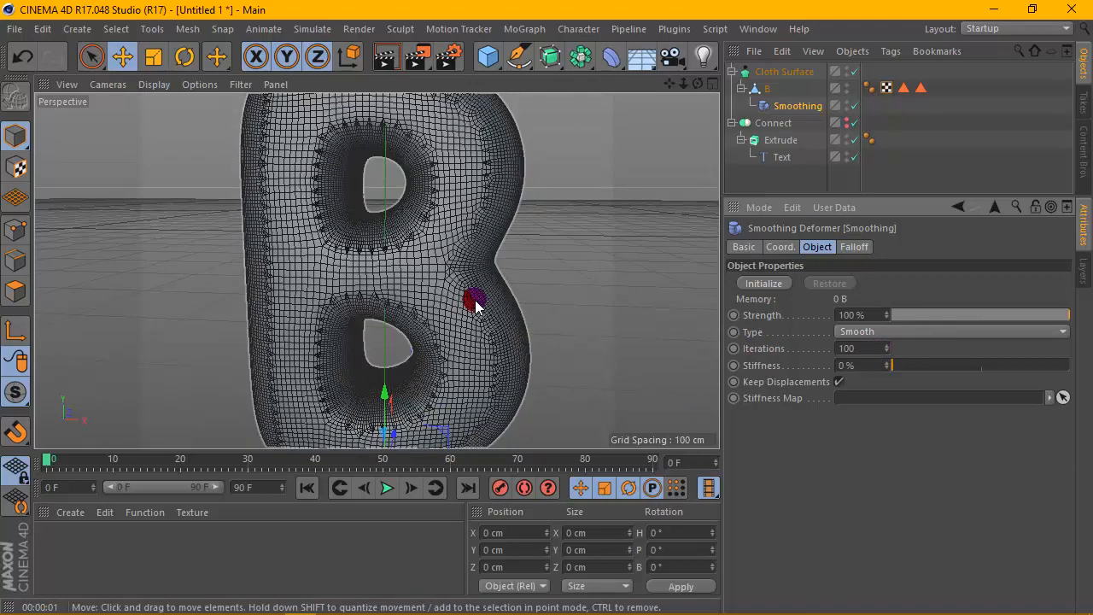
{"action": "scroll", "coordinate": [476, 303], "scroll_direction": "down", "scroll_amount": 3}
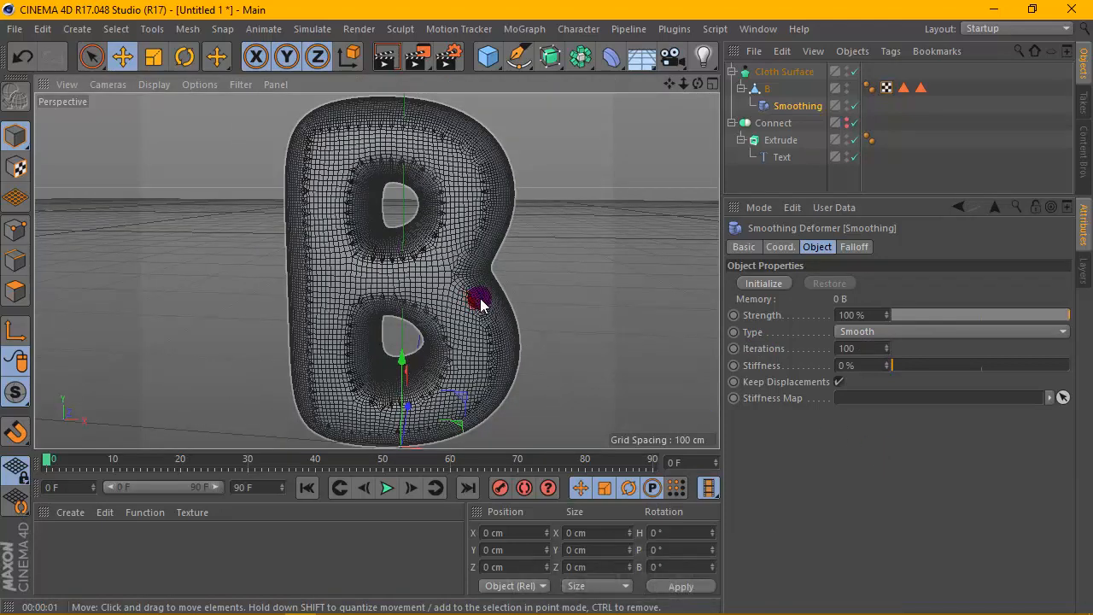
{"action": "left_click", "coordinate": [392, 58]}
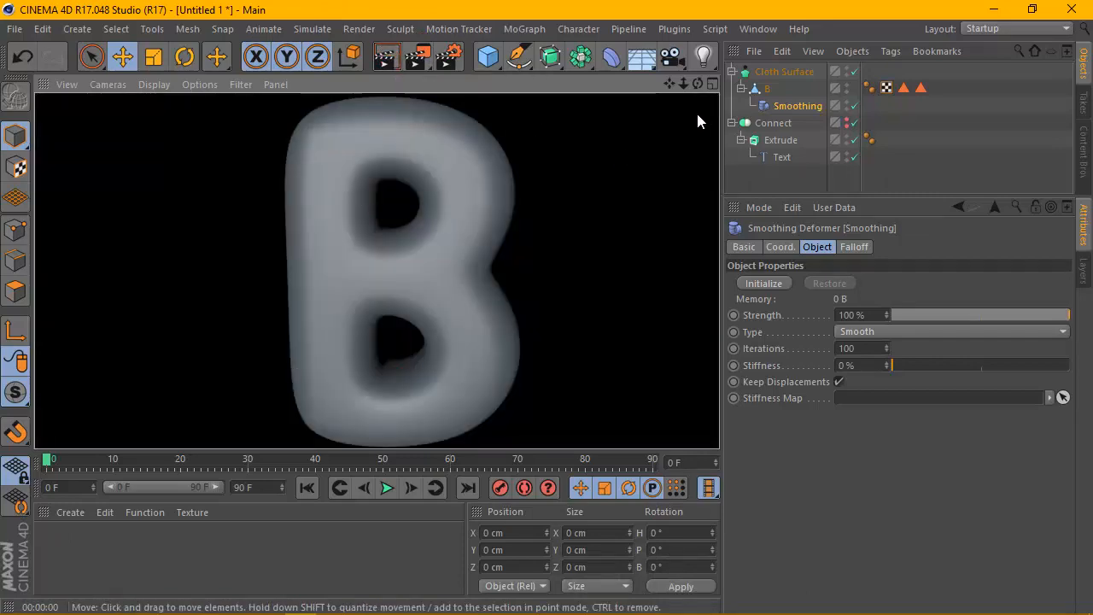
- Set the Smoothing deformer's iterations to 20 and render a preview
{"action": "left_click_drag", "start_coordinate": [696, 81], "coordinate": [696, 81]}
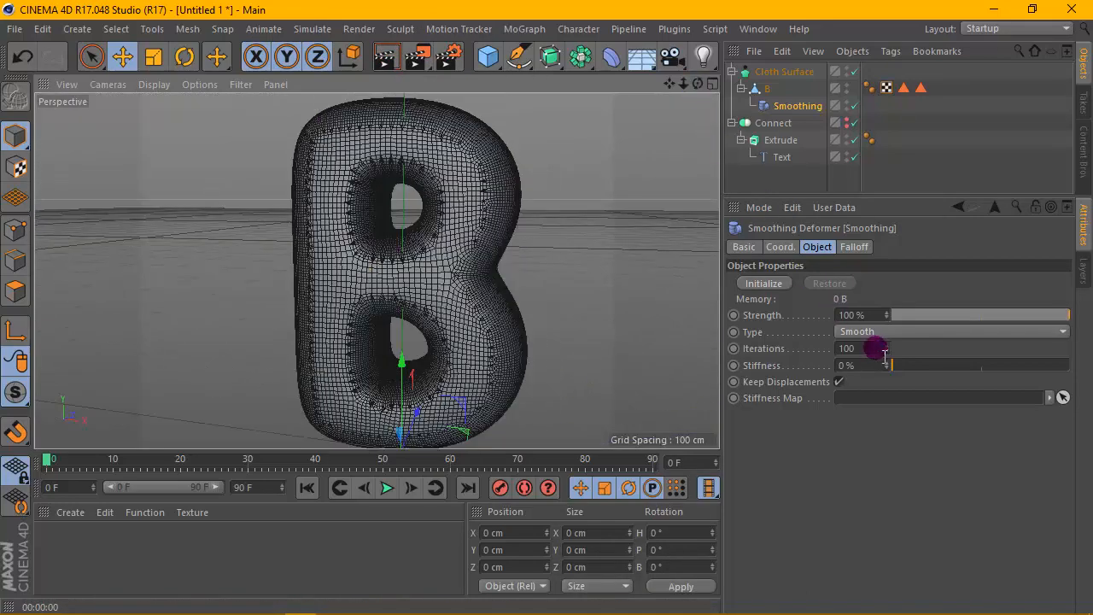
{"action": "left_click", "coordinate": [832, 348]}
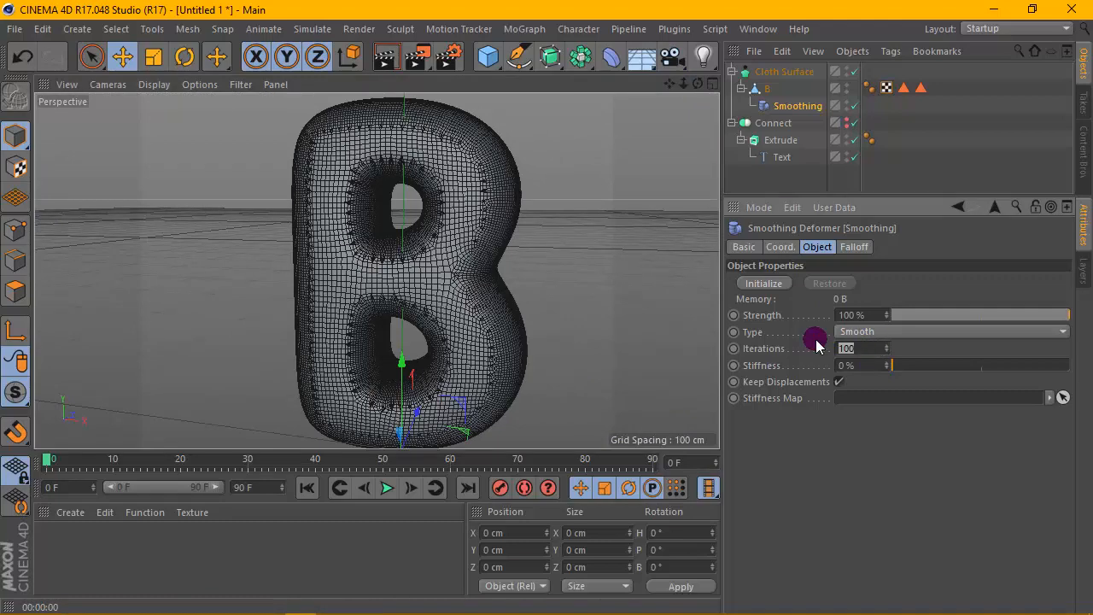
{"action": "type", "text": "20"}
{"action": "key", "text": "Return"}
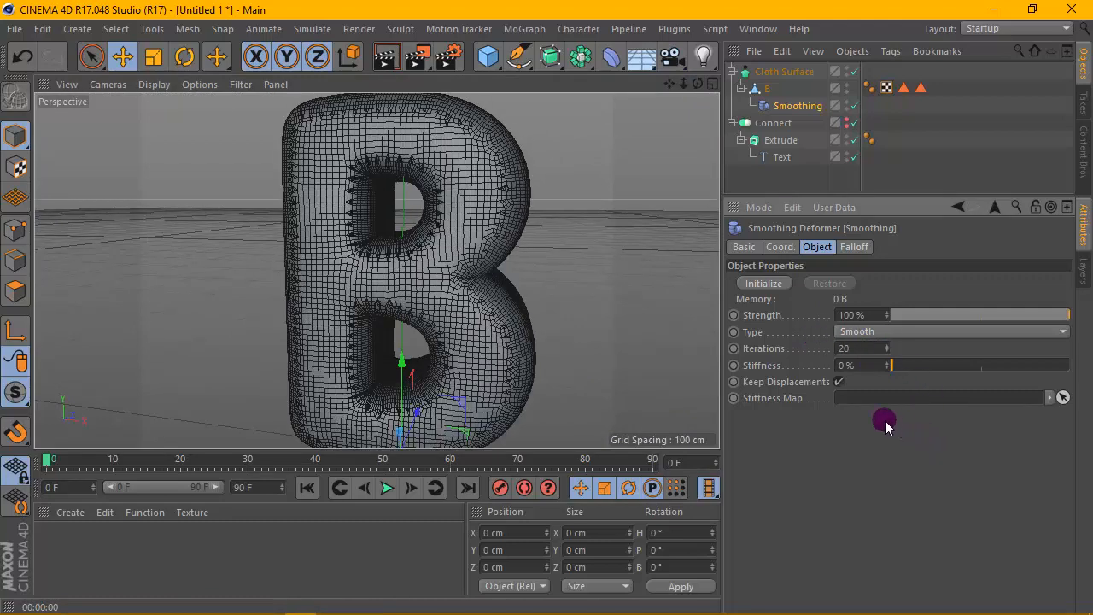
{"action": "left_click", "coordinate": [384, 58]}
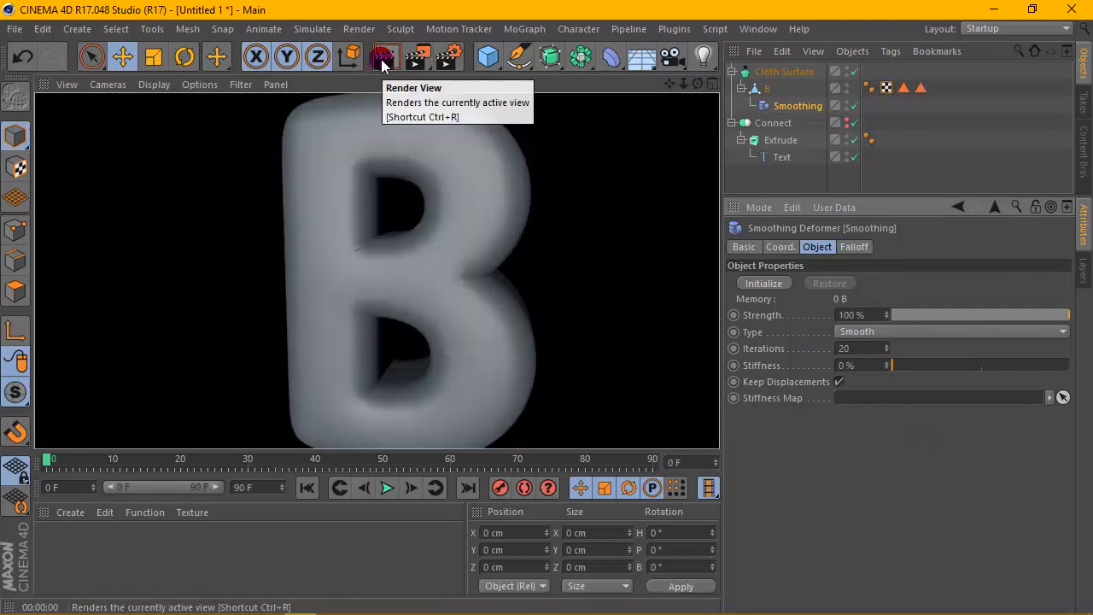
{"action": "left_click", "coordinate": [505, 210]}
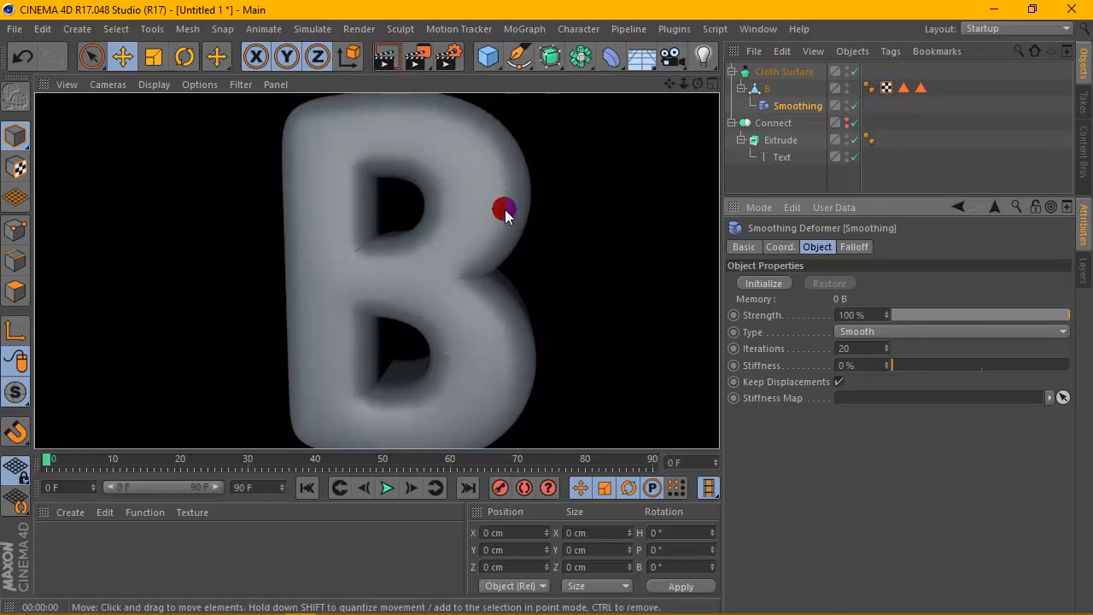
- Set the Cloth Surface thickness to 16 cm and render a close-up preview
{"action": "left_click", "coordinate": [766, 73]}
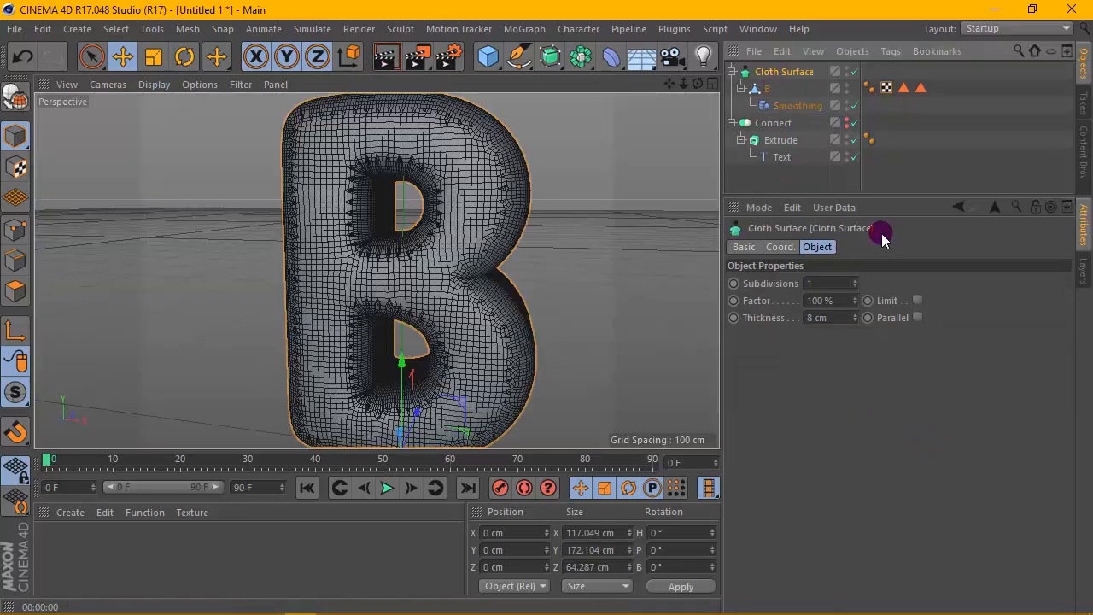
{"action": "left_click_drag", "start_coordinate": [854, 317], "coordinate": [851, 305]}
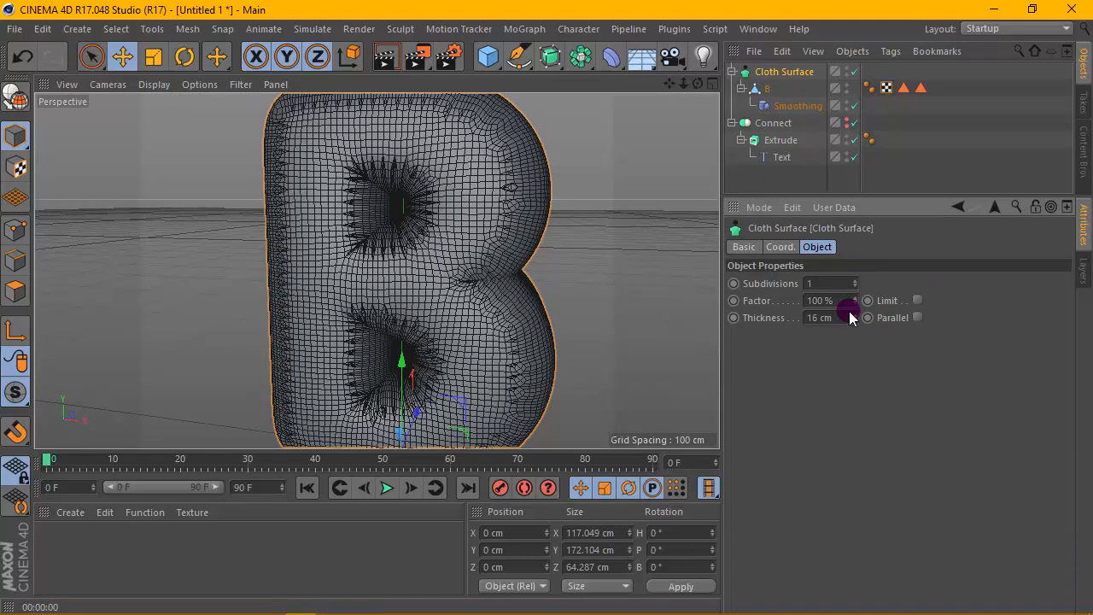
{"action": "scroll", "coordinate": [494, 240], "scroll_direction": "down", "scroll_amount": 5}
{"action": "scroll", "coordinate": [494, 240], "scroll_direction": "up", "scroll_amount": 1}
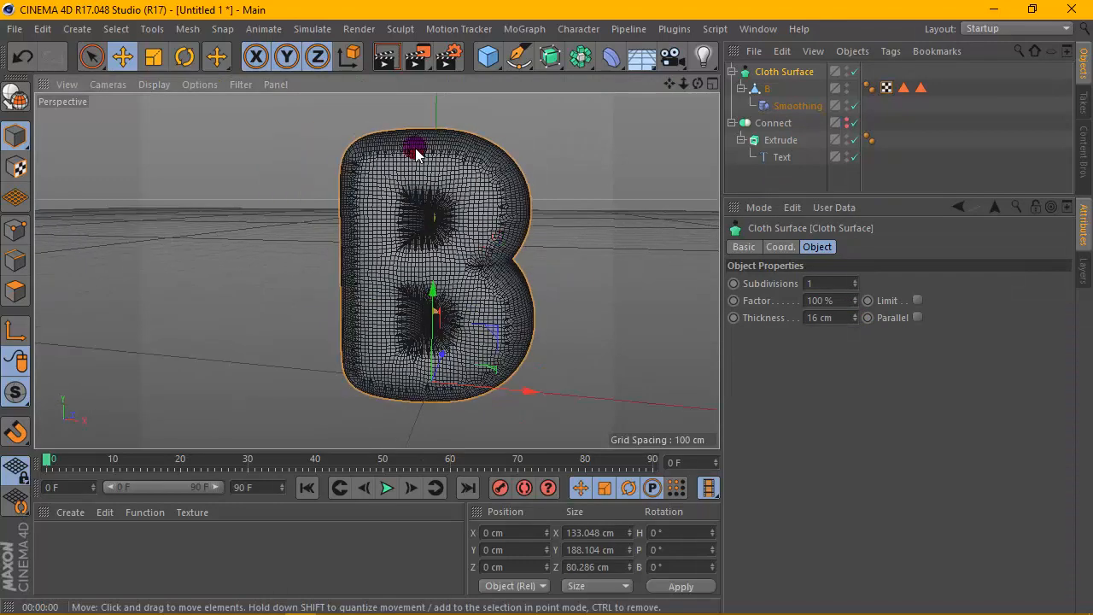
{"action": "left_click", "coordinate": [394, 61]}
{"action": "scroll", "coordinate": [449, 174], "scroll_direction": "up", "scroll_amount": 5}
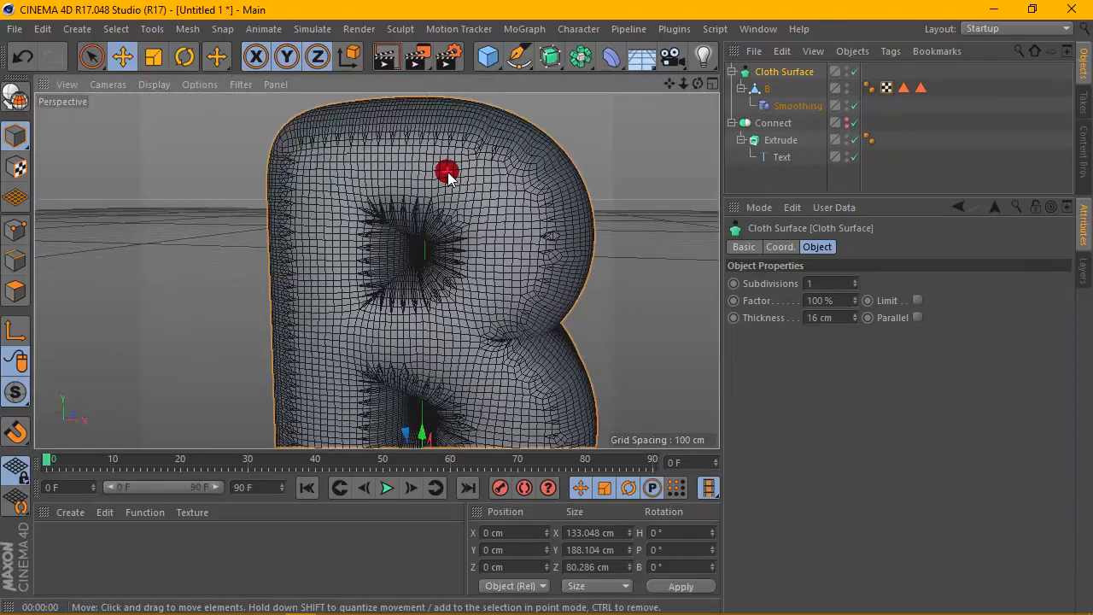
{"action": "scroll", "coordinate": [444, 175], "scroll_direction": "up", "scroll_amount": 2}
{"action": "left_click", "coordinate": [385, 60]}
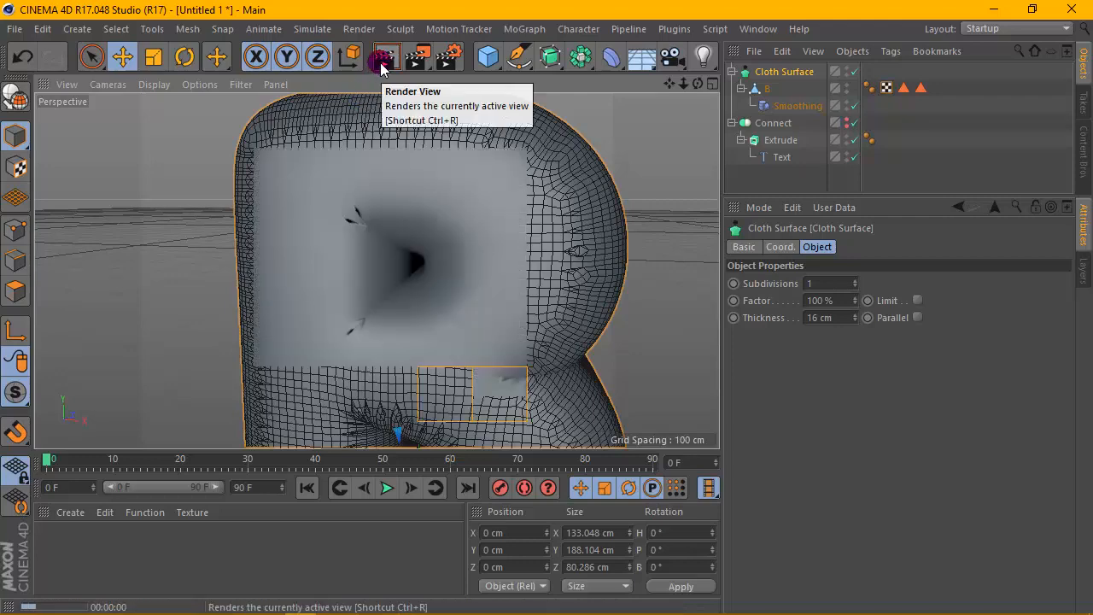
- Set the Smoothing deformer's iterations to 40 and render the viewport
{"action": "left_click", "coordinate": [777, 103]}
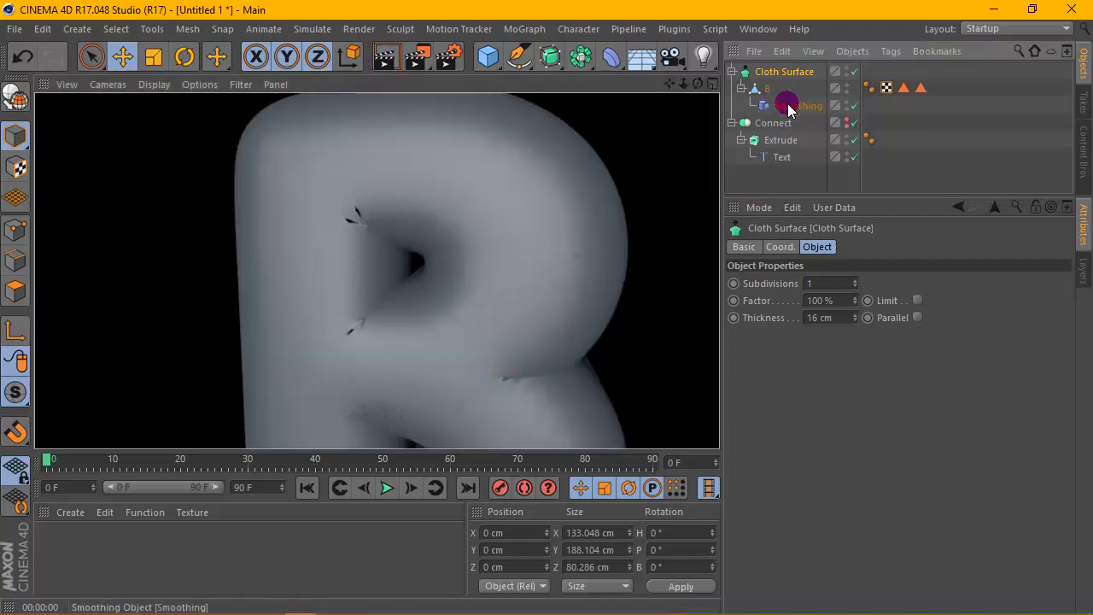
{"action": "left_click", "coordinate": [825, 347]}
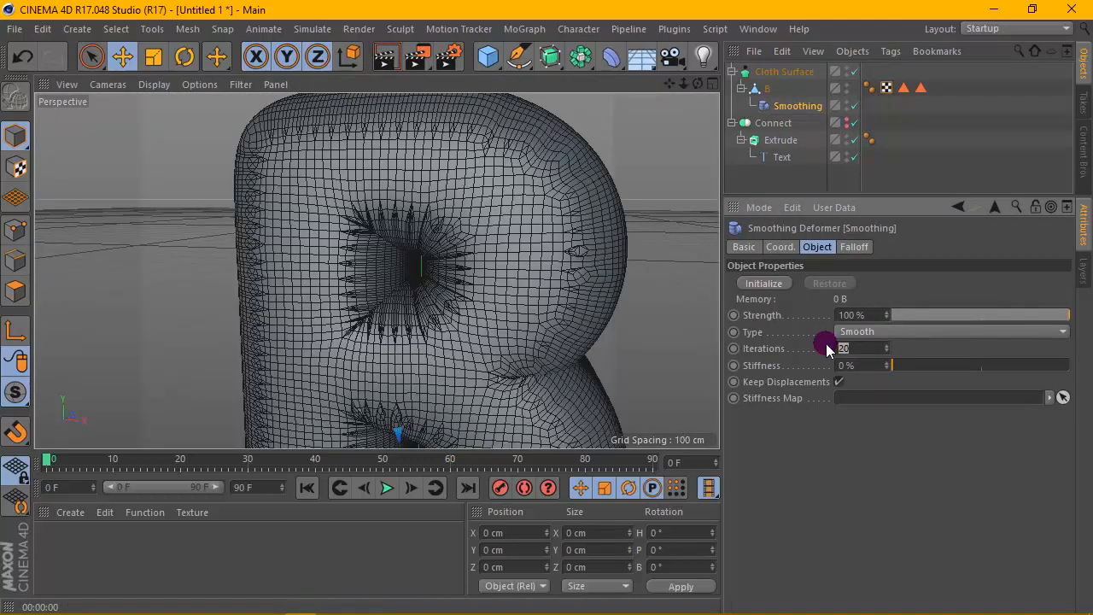
{"action": "key", "text": "Return"}
{"action": "scroll", "coordinate": [495, 249], "scroll_direction": "down", "scroll_amount": 4}
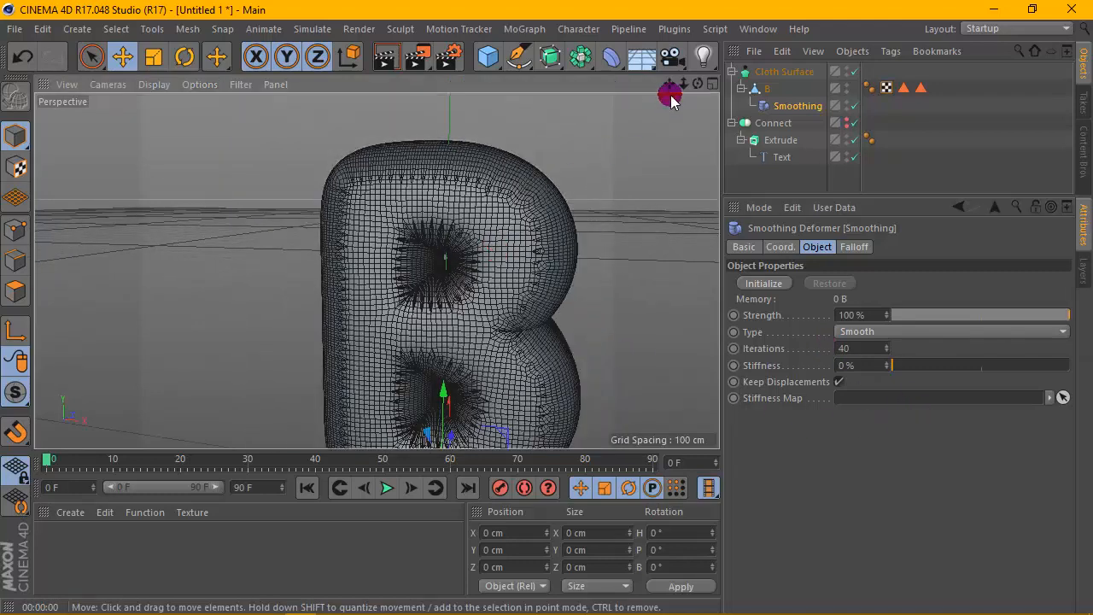
{"action": "left_click_drag", "start_coordinate": [670, 83], "coordinate": [628, 30]}
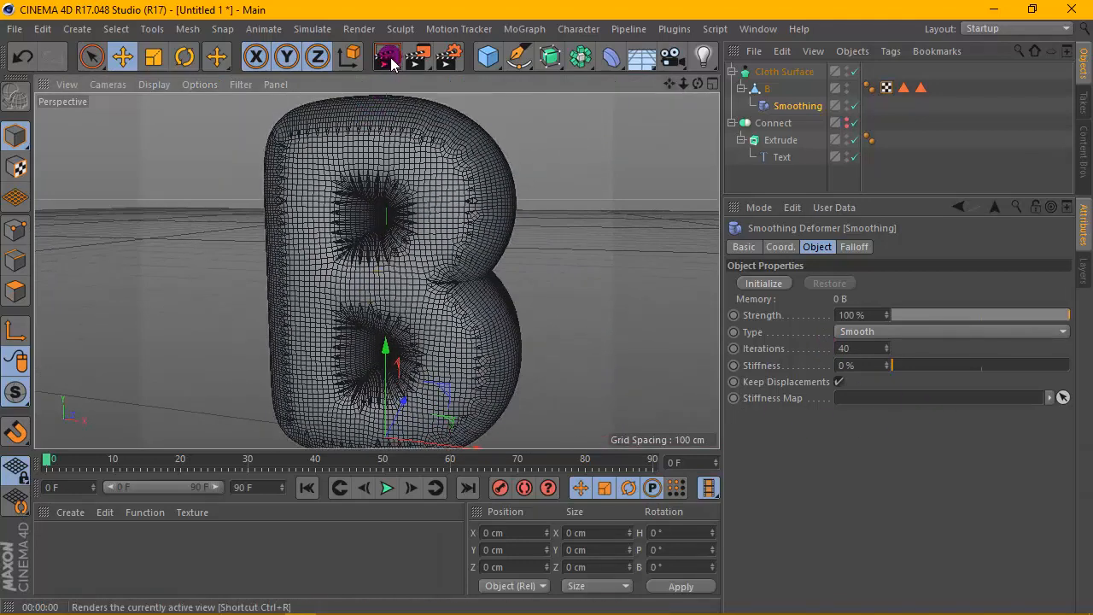
{"action": "left_click", "coordinate": [386, 57]}
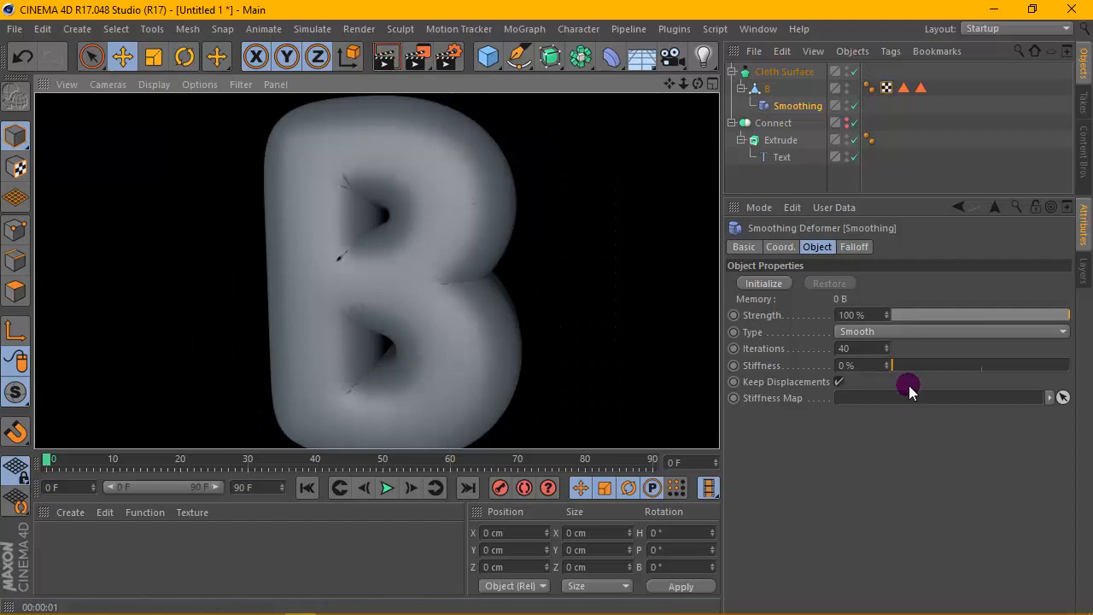
- Set the Smoothing deformer's iterations to 70 and render the viewport
{"action": "left_click", "coordinate": [869, 366]}
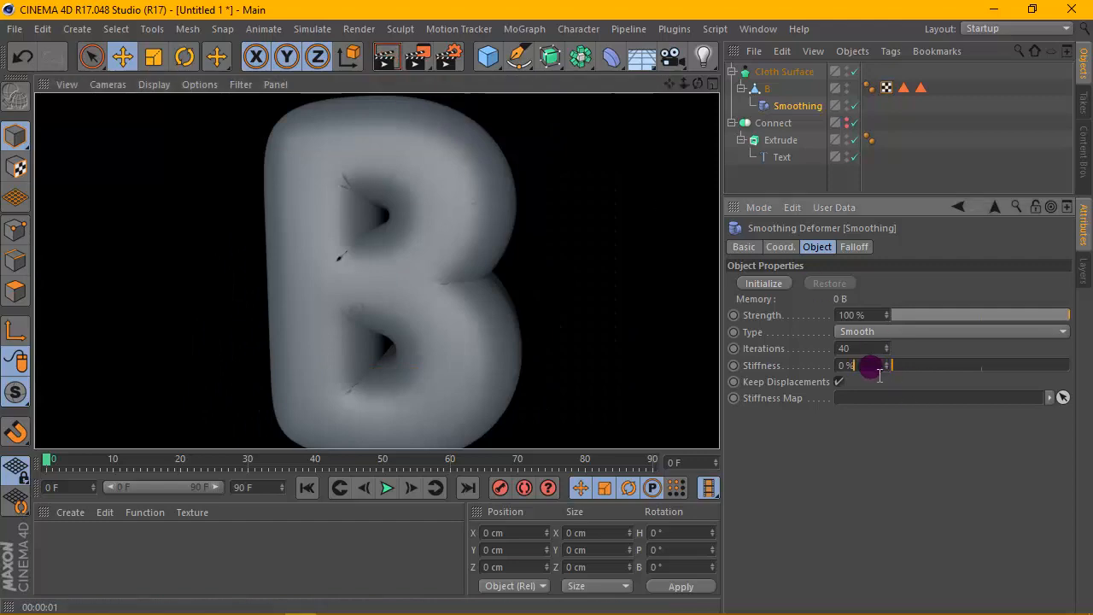
{"action": "left_click", "coordinate": [928, 462]}
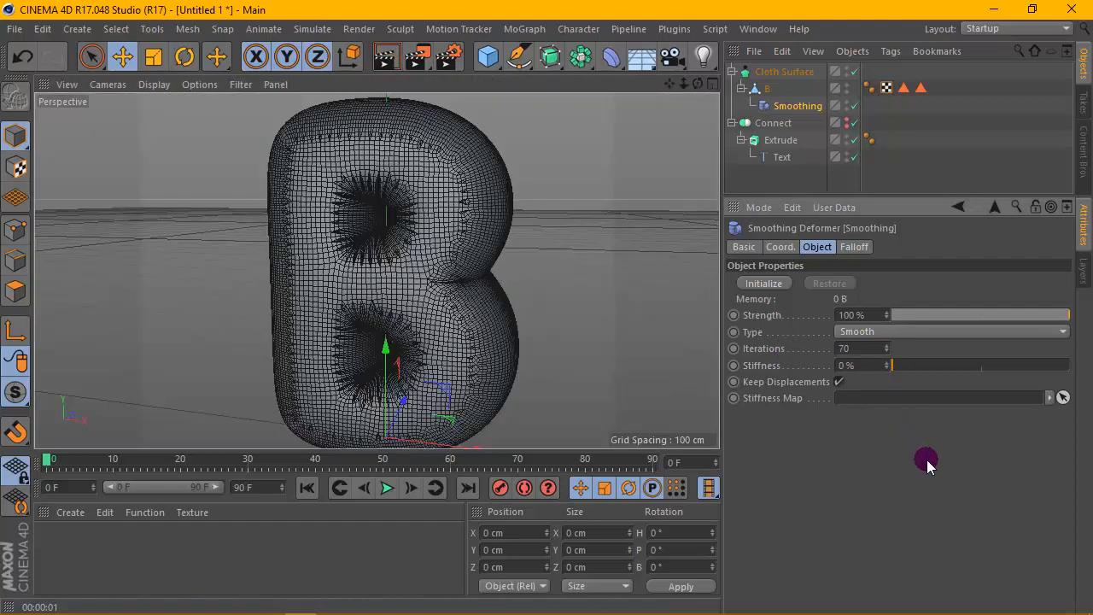
{"action": "left_click", "coordinate": [396, 61]}
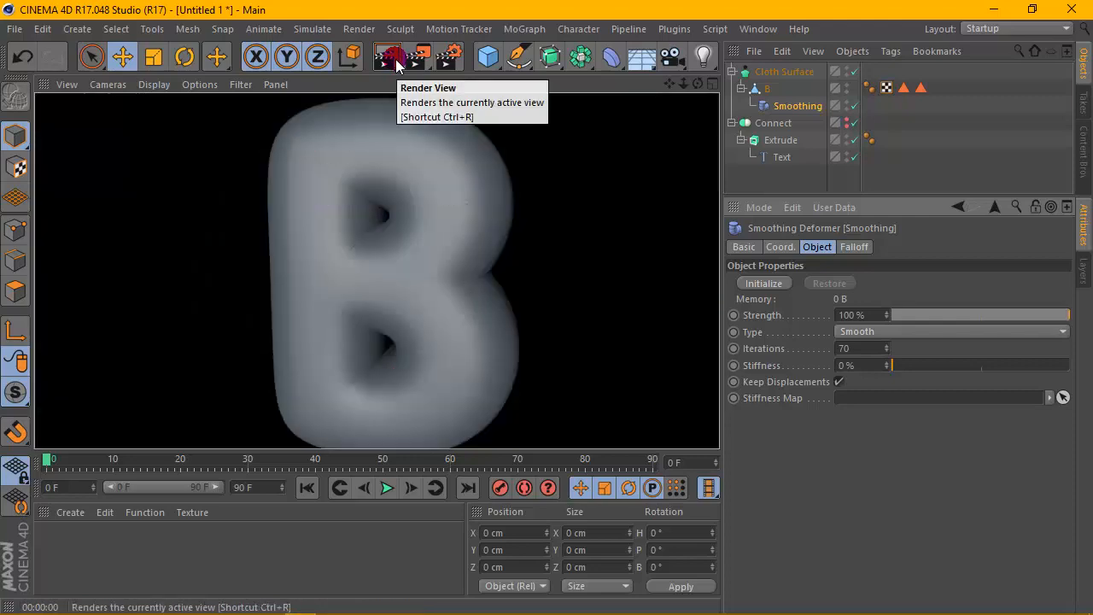
- Set the Smoothing deformer's iterations to 60 and render the viewport
{"action": "scroll", "coordinate": [466, 220], "scroll_direction": "up", "scroll_amount": 3}
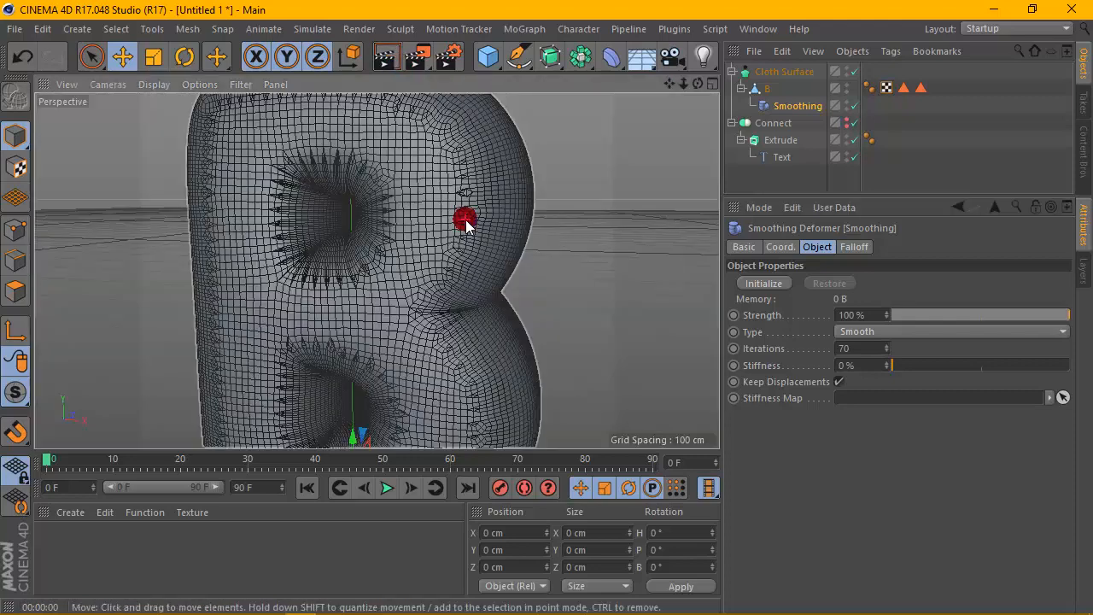
{"action": "left_click", "coordinate": [864, 349]}
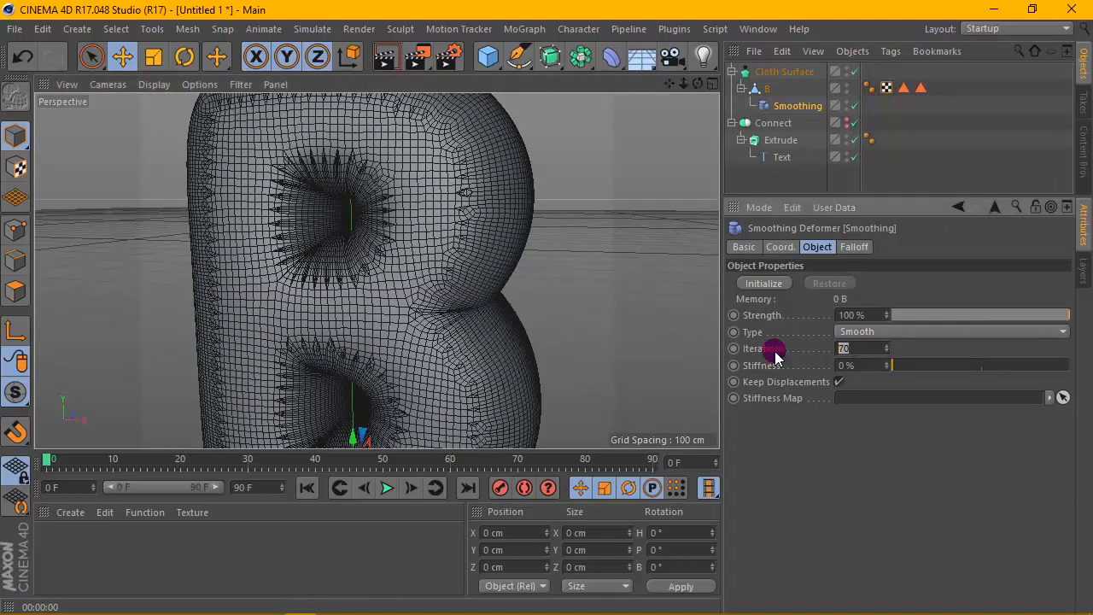
{"action": "scroll", "coordinate": [391, 214], "scroll_direction": "down", "scroll_amount": 2}
{"action": "left_click", "coordinate": [387, 59]}
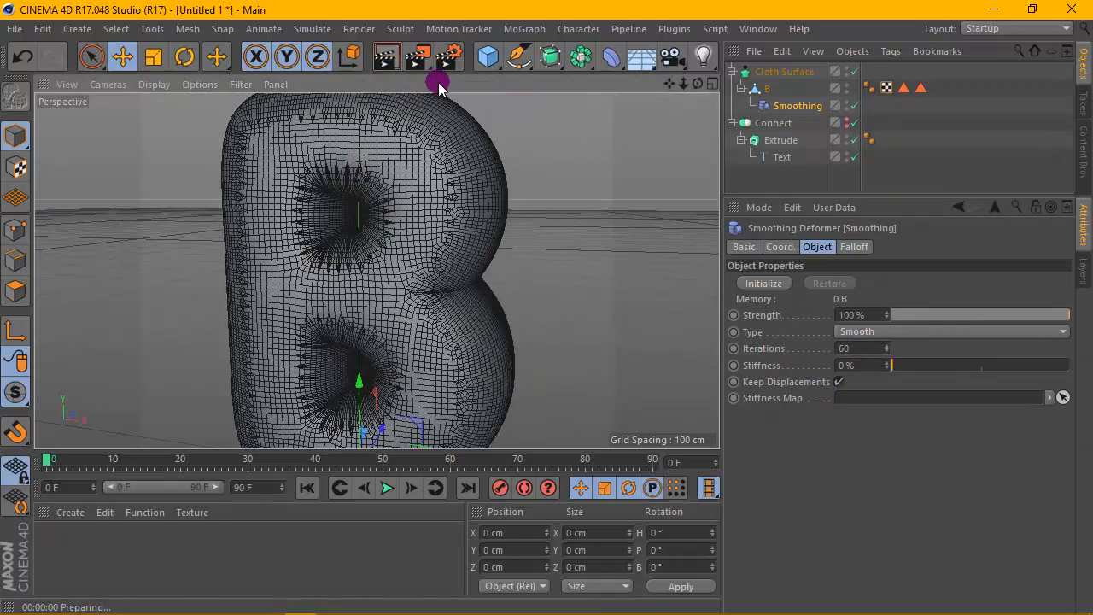
- Set the Smoothing deformer's iterations to 50 and render the viewport, including a close-up of the upper hole
{"action": "left_click", "coordinate": [449, 139]}
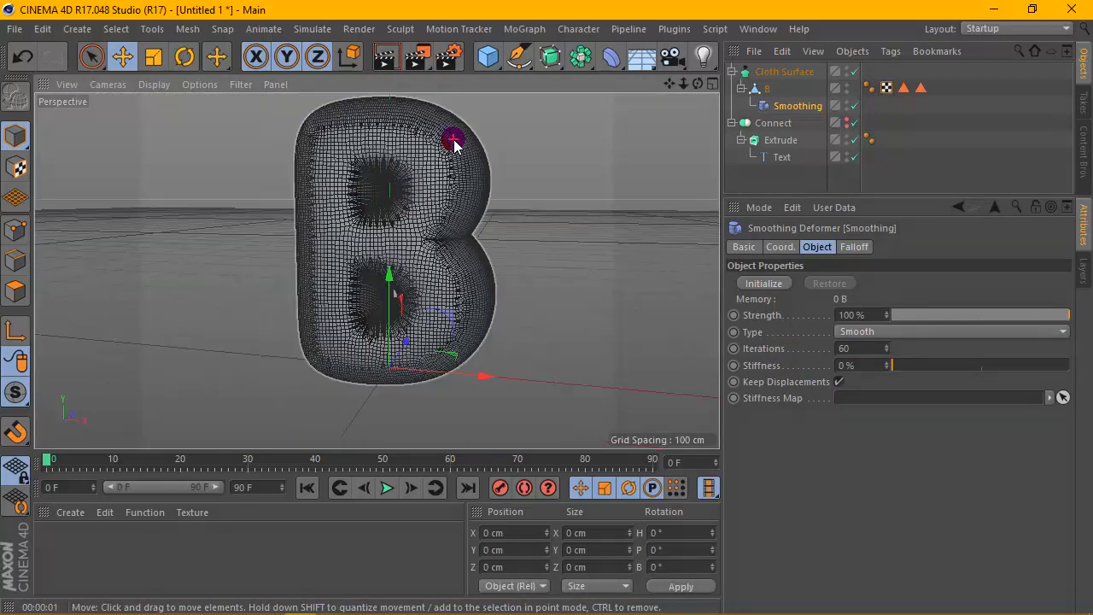
{"action": "mouse_move", "coordinate": [698, 84]}
{"action": "left_mouse_down"}
{"action": "mouse_move", "coordinate": [529, 83]}
{"action": "mouse_move", "coordinate": [683, 34]}
{"action": "mouse_move", "coordinate": [650, 85]}
{"action": "mouse_move", "coordinate": [598, 85]}
{"action": "mouse_move", "coordinate": [706, 92]}
{"action": "left_mouse_up"}
{"action": "left_click_drag", "start_coordinate": [865, 349], "coordinate": [829, 349]}
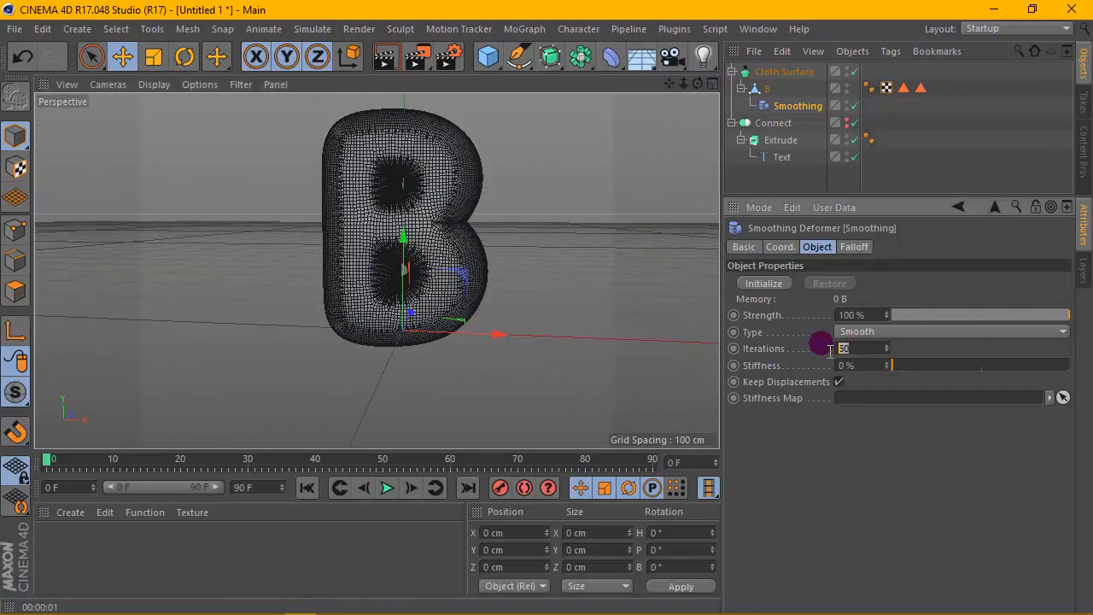
{"action": "scroll", "coordinate": [393, 146], "scroll_direction": "up", "scroll_amount": 5}
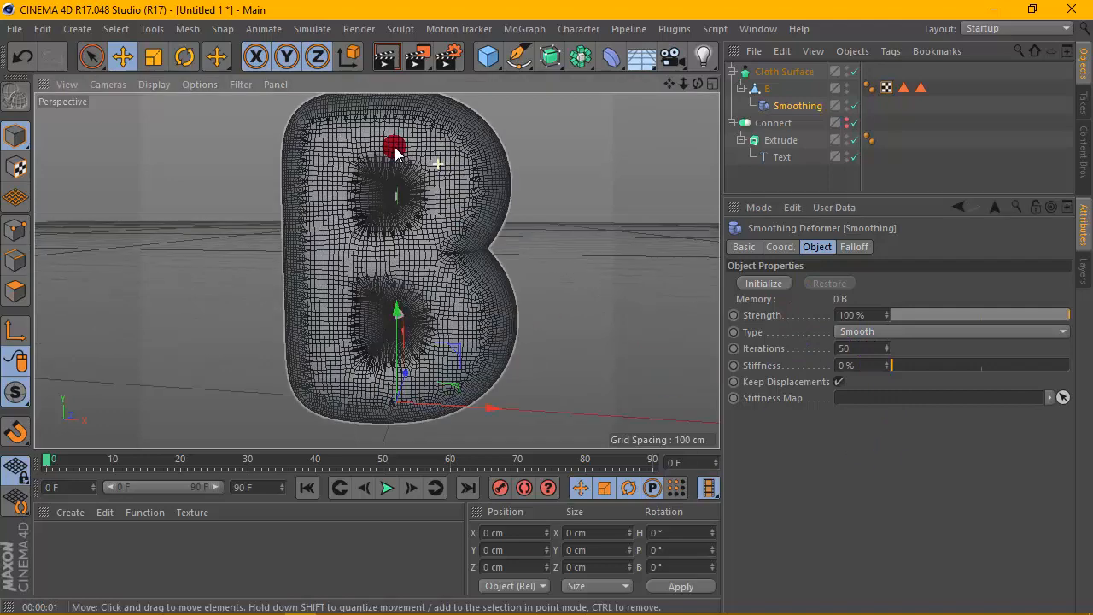
{"action": "left_click", "coordinate": [383, 62]}
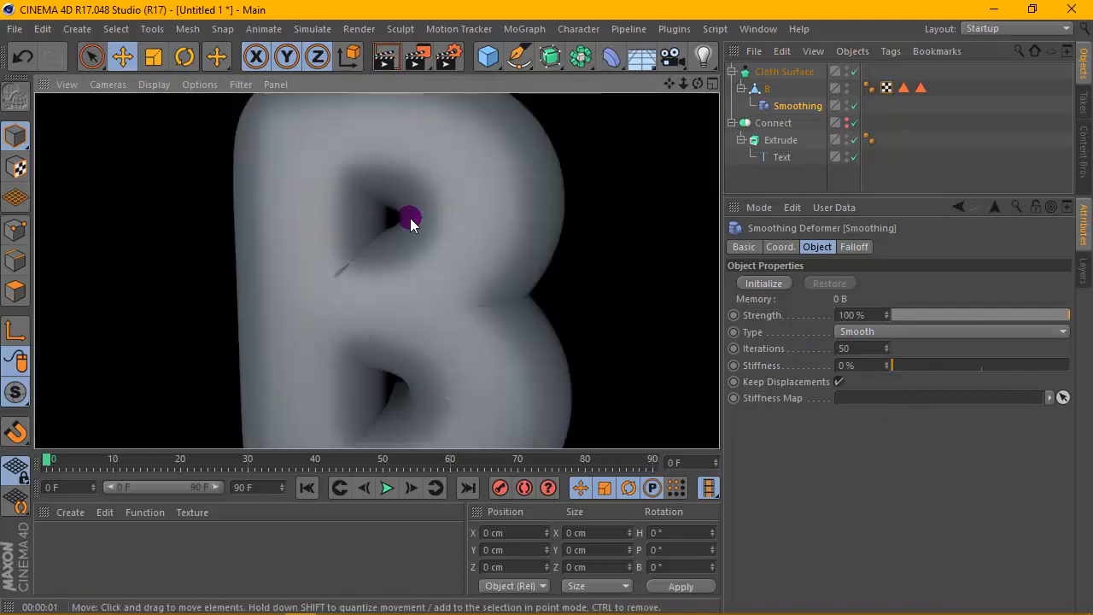
{"action": "scroll", "coordinate": [398, 226], "scroll_direction": "up", "scroll_amount": 3}
{"action": "left_click", "coordinate": [385, 57]}
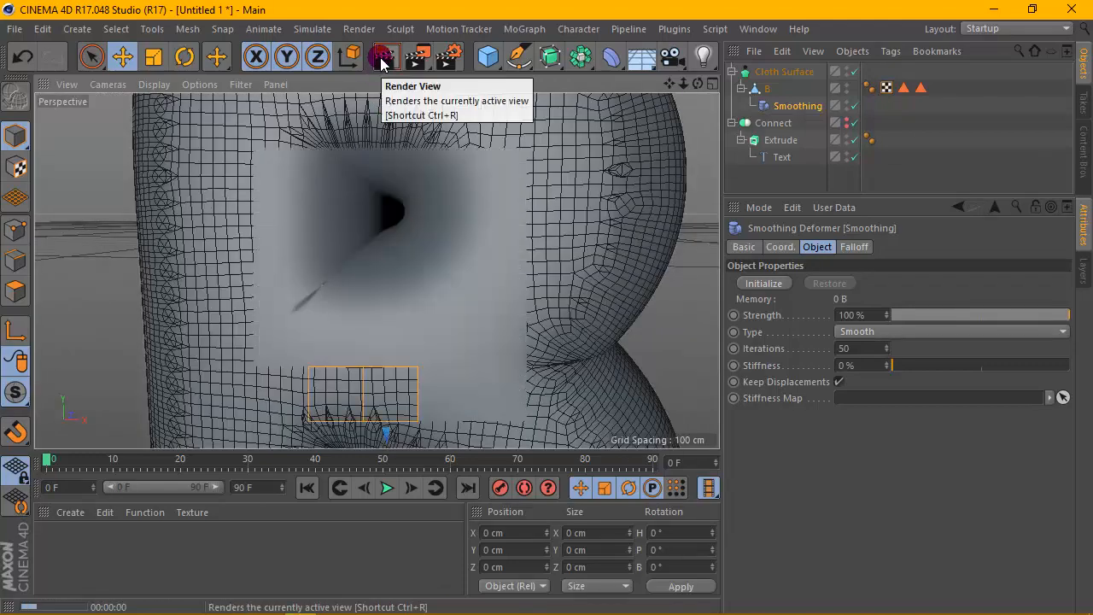
{"action": "scroll", "coordinate": [355, 214], "scroll_direction": "down", "scroll_amount": 5}
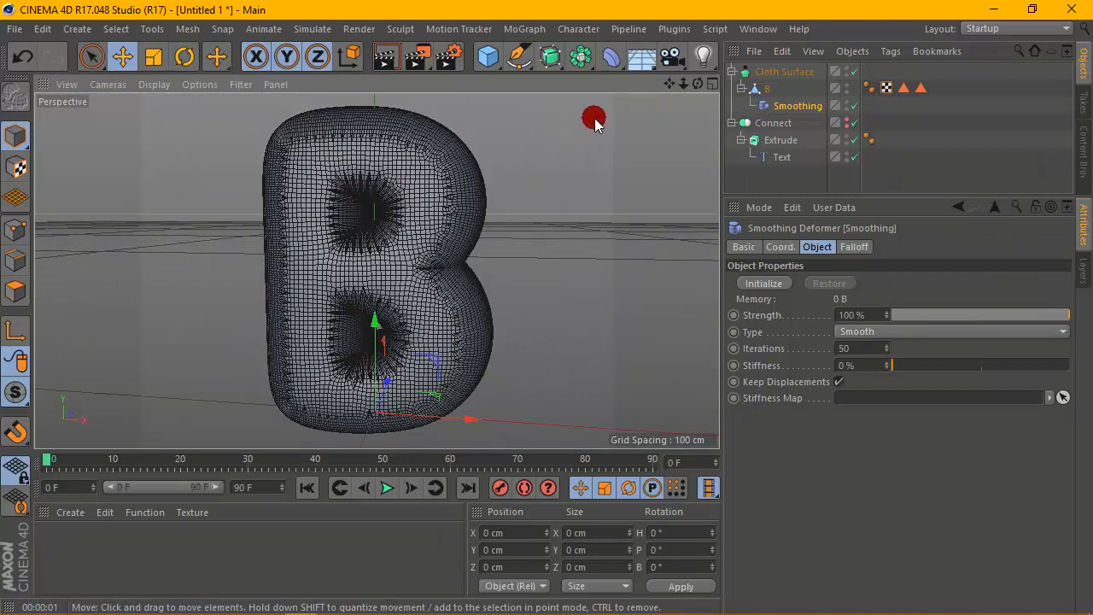
{"action": "left_click_drag", "start_coordinate": [697, 83], "coordinate": [376, 270]}
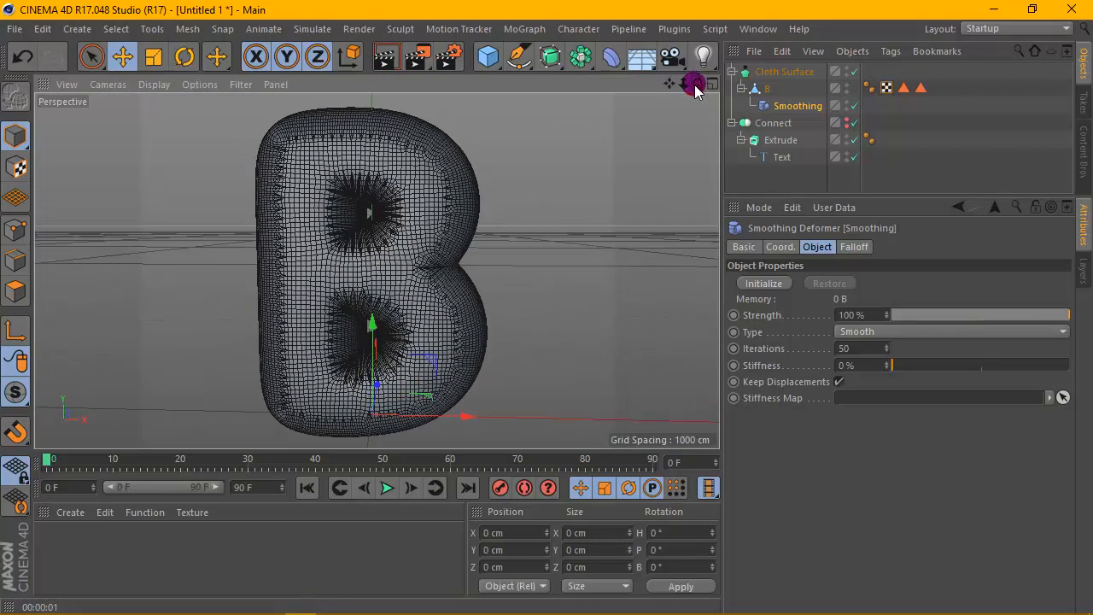
- Set the Cloth Surface thickness to 20 cm and render the viewport
{"action": "left_click", "coordinate": [782, 73]}
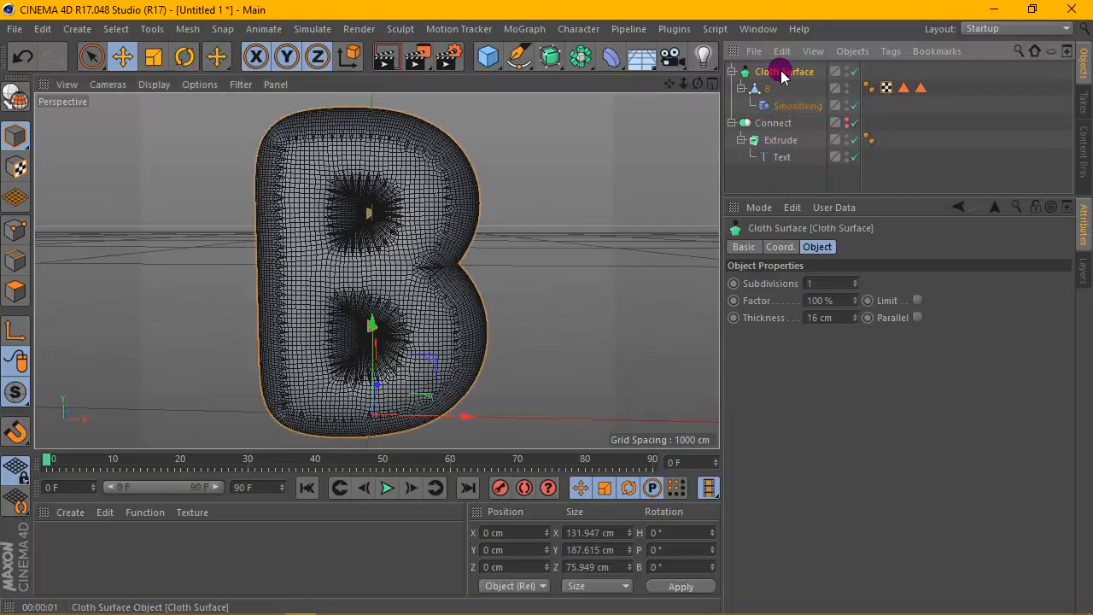
{"action": "left_click", "coordinate": [856, 313]}
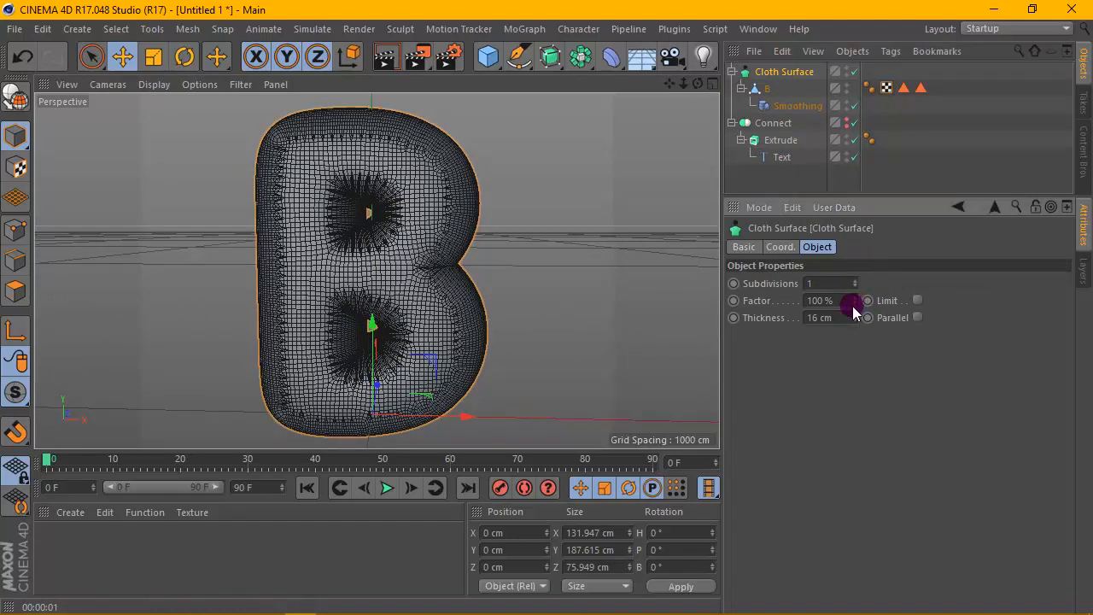
{"action": "left_click_drag", "start_coordinate": [857, 313], "coordinate": [856, 305]}
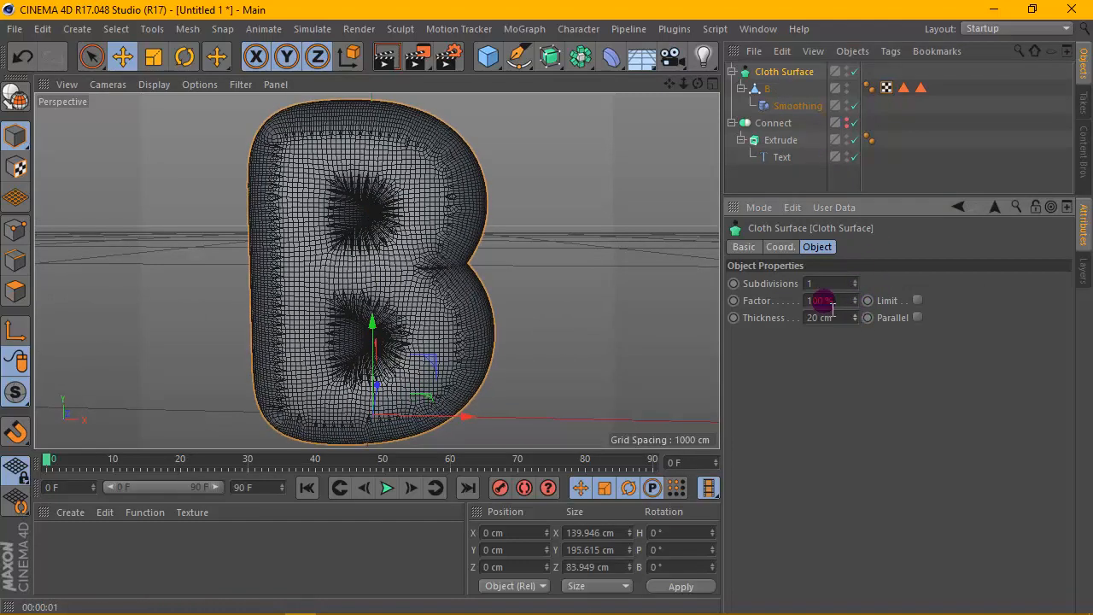
{"action": "left_click", "coordinate": [387, 48]}
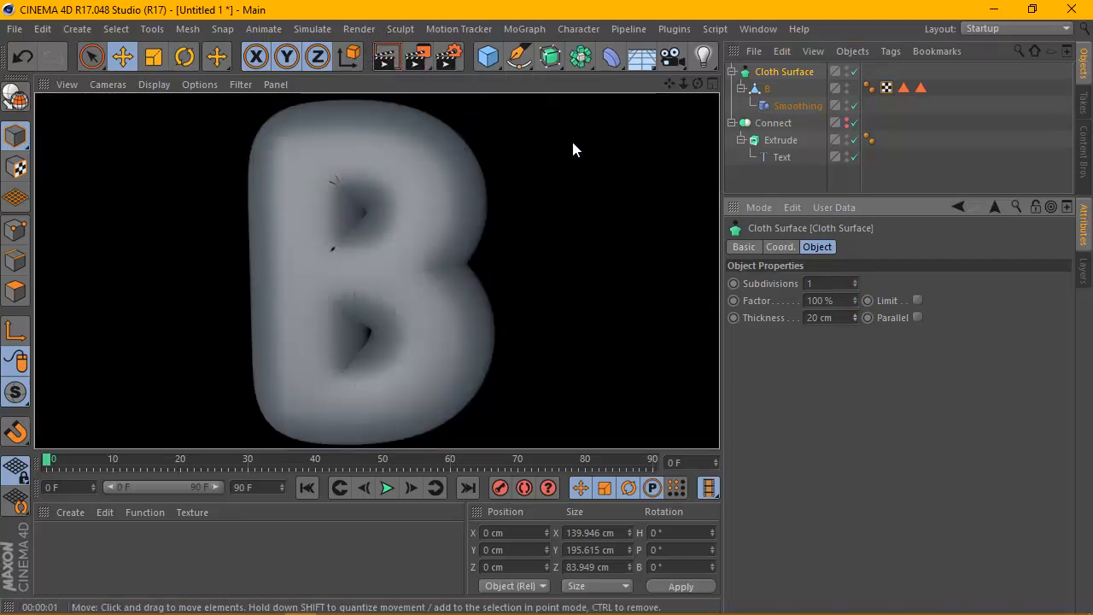
- Set the Cloth Surface thickness to 18 cm and duplicate the Cloth Surface object around the letter
{"action": "left_click", "coordinate": [865, 305]}
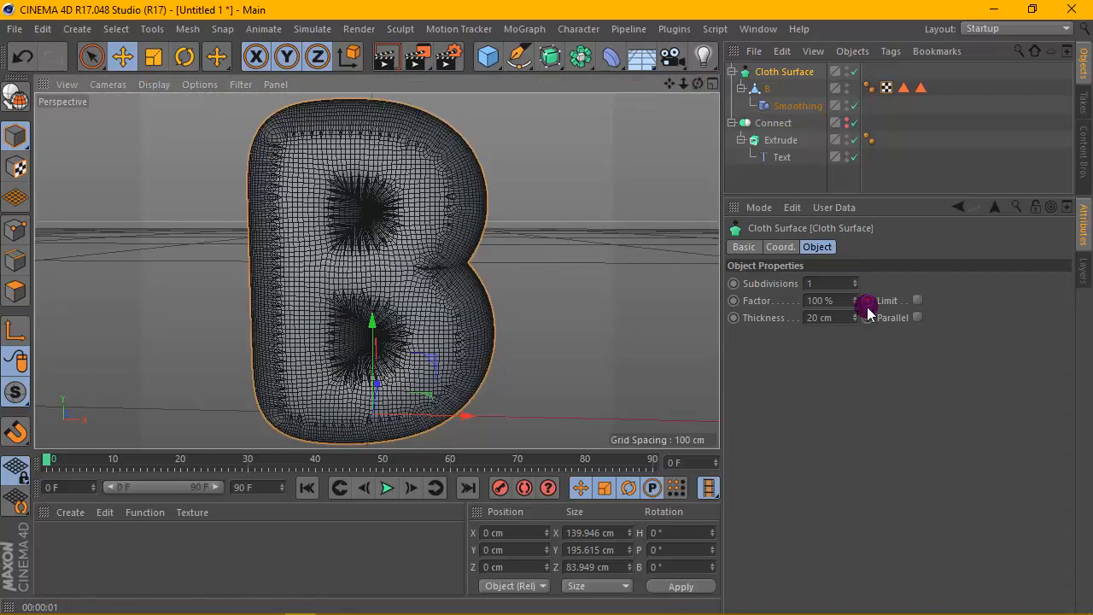
{"action": "left_click_drag", "start_coordinate": [855, 319], "coordinate": [855, 329]}
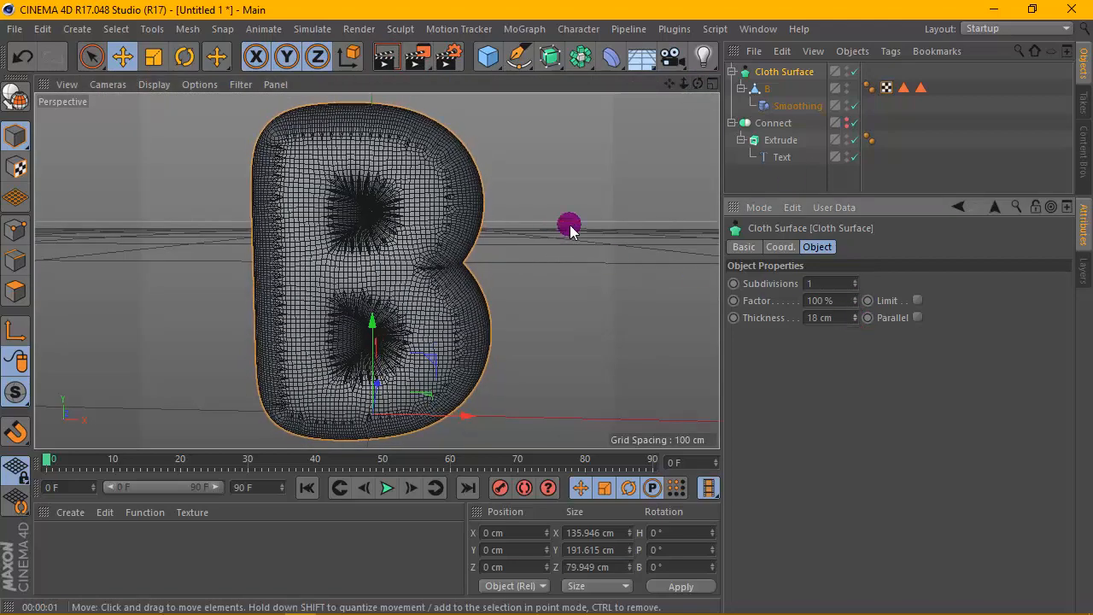
{"action": "left_click_drag", "start_coordinate": [948, 72], "coordinate": [750, 103]}
{"action": "left_click", "coordinate": [769, 73]}
{"action": "left_click", "coordinate": [732, 72]}
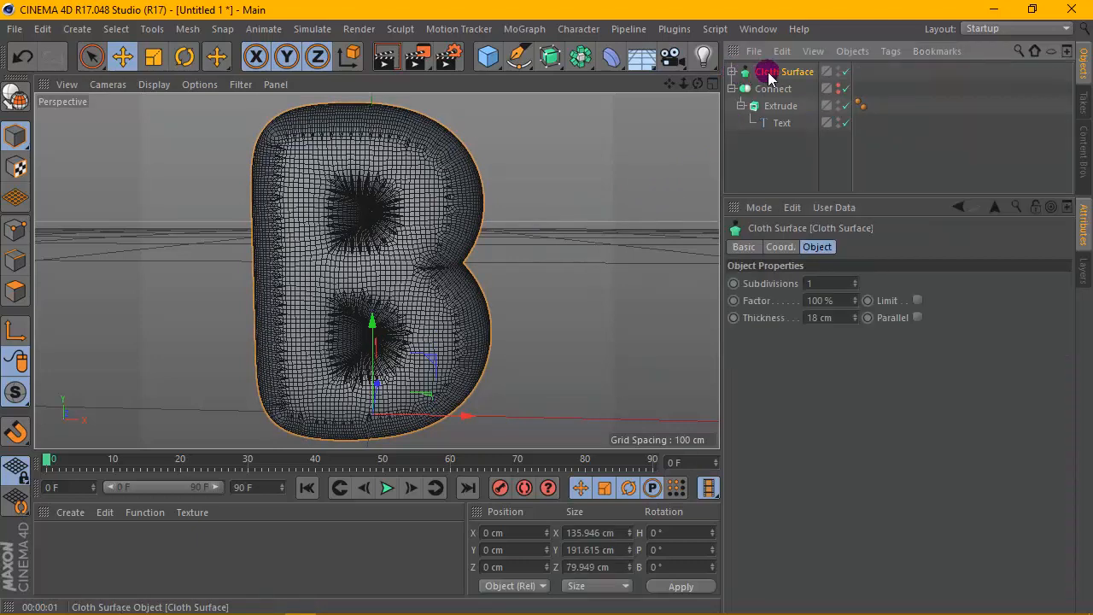
{"action": "left_click_drag", "start_coordinate": [788, 84], "coordinate": [785, 86], "text": "ctrl"}
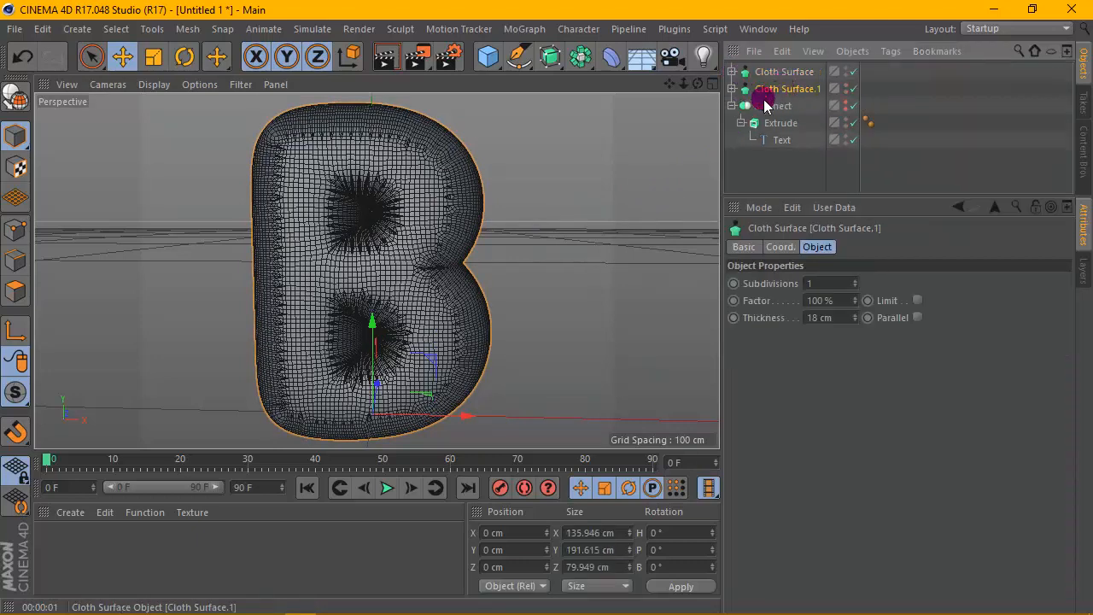
{"action": "left_click", "coordinate": [732, 88]}
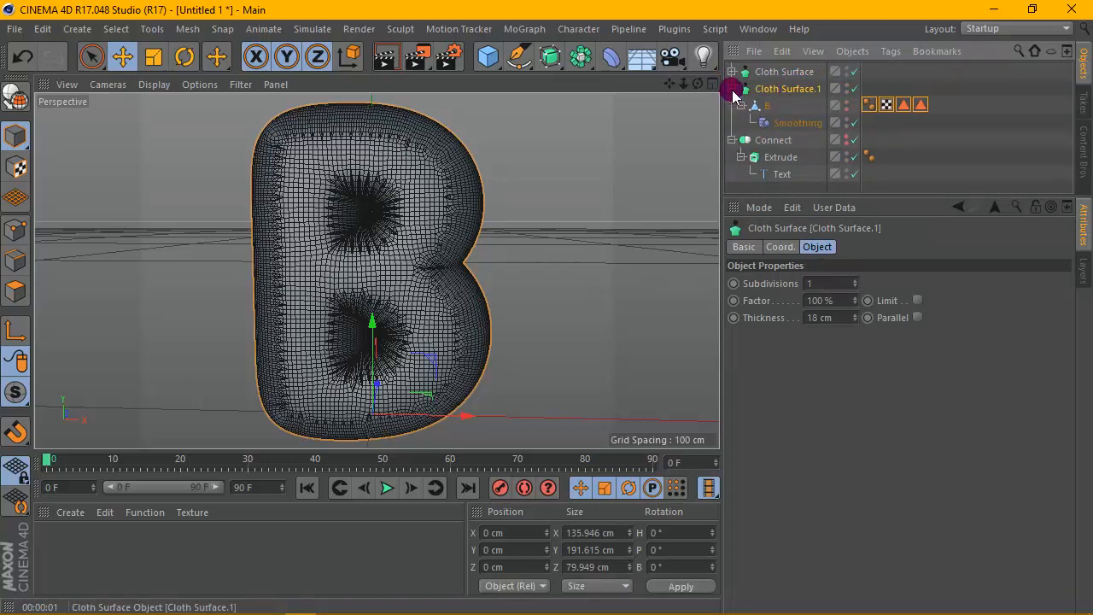
- Set the duplicate Cloth Surface's thickness to 12 cm and move it about -15 cm along Z
{"action": "left_click", "coordinate": [855, 321]}
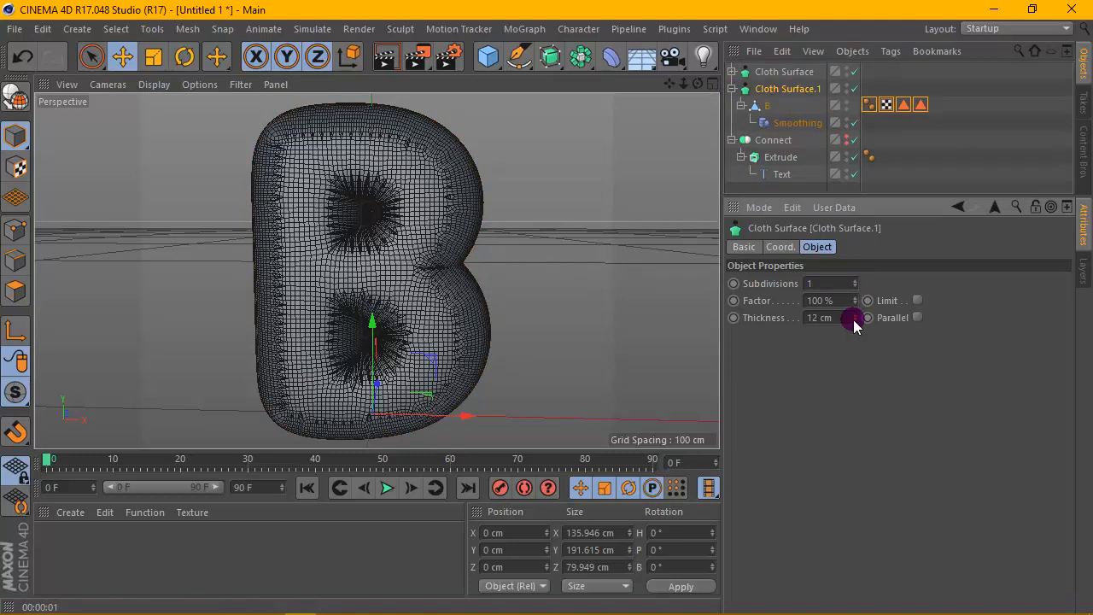
{"action": "left_click_drag", "start_coordinate": [697, 83], "coordinate": [698, 83]}
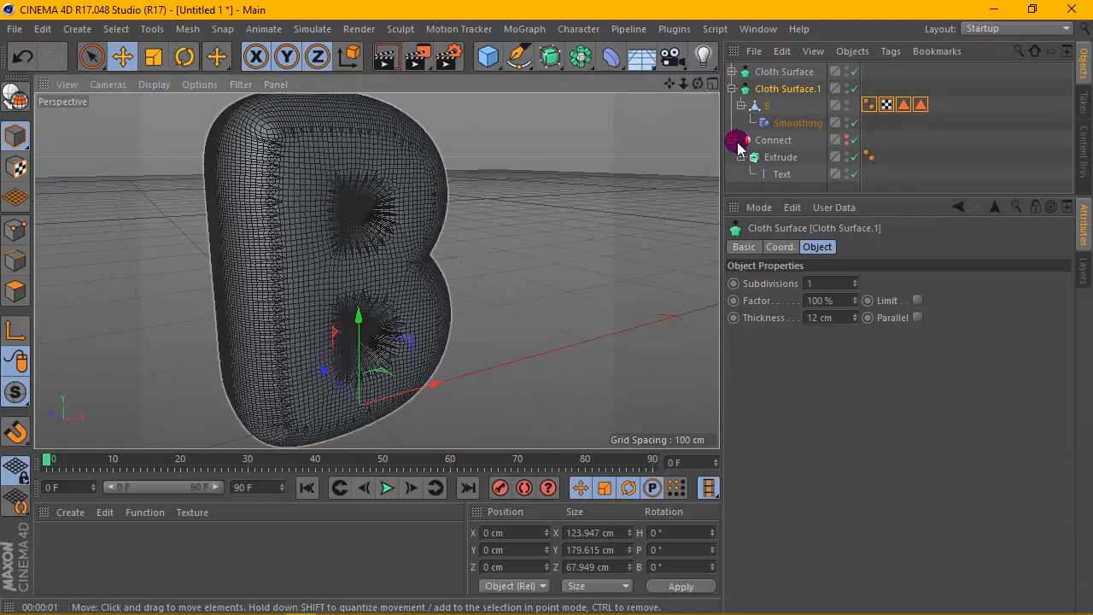
{"action": "left_click", "coordinate": [781, 89]}
{"action": "left_click_drag", "start_coordinate": [328, 372], "coordinate": [342, 385]}
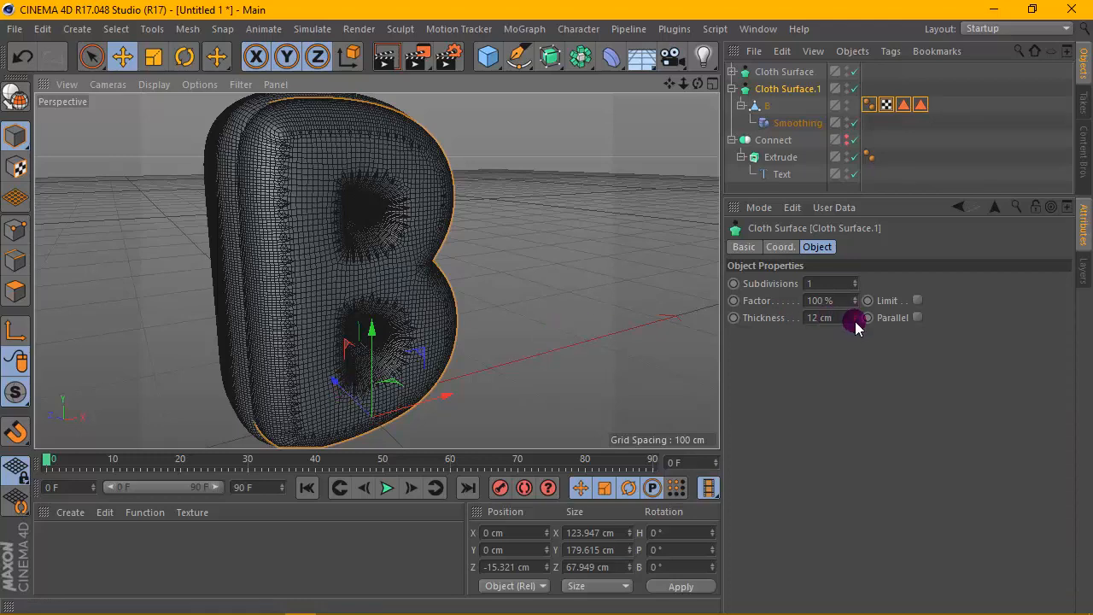
- Set the duplicate Cloth Surface's thickness to 7 cm and render the viewport
{"action": "left_click_drag", "start_coordinate": [857, 326], "coordinate": [854, 350]}
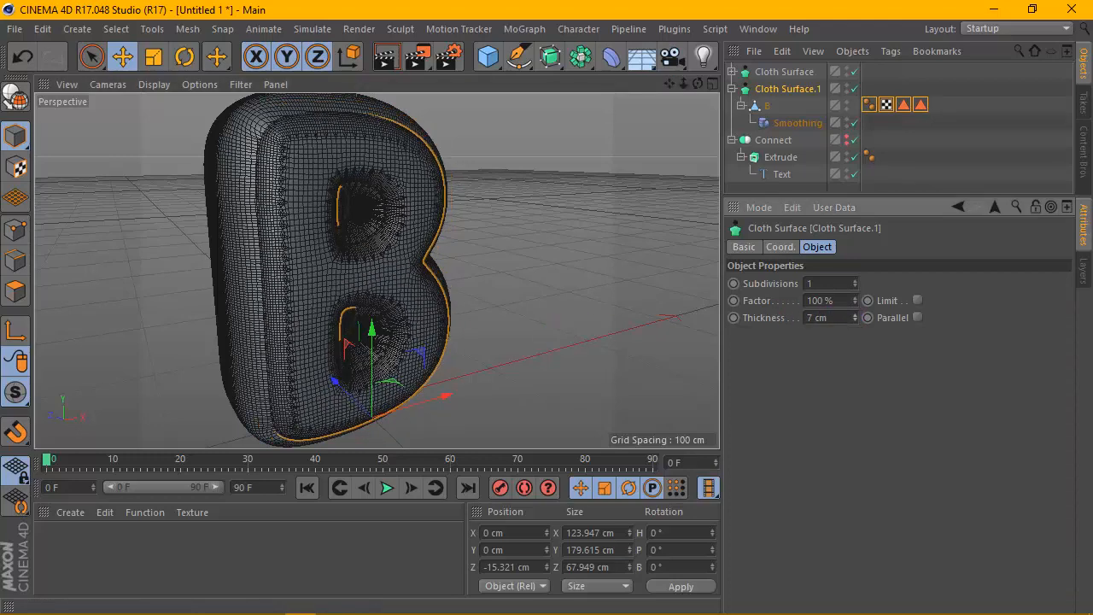
{"action": "left_click_drag", "start_coordinate": [698, 84], "coordinate": [533, 103]}
{"action": "left_click", "coordinate": [389, 58]}
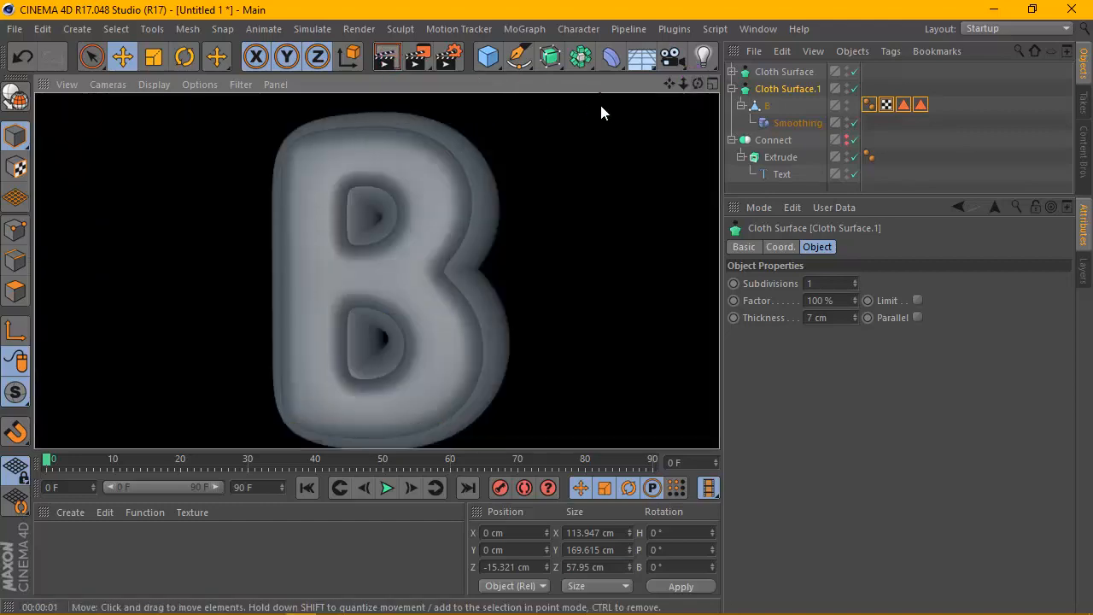
- Set the Smoothing deformer's iterations to 23 and render the viewport
{"action": "left_click_drag", "start_coordinate": [698, 83], "coordinate": [857, 312]}
{"action": "mouse_move", "coordinate": [699, 85]}
{"action": "left_mouse_down"}
{"action": "mouse_move", "coordinate": [649, 98]}
{"action": "mouse_move", "coordinate": [699, 89]}
{"action": "left_mouse_up"}
{"action": "left_click", "coordinate": [798, 123]}
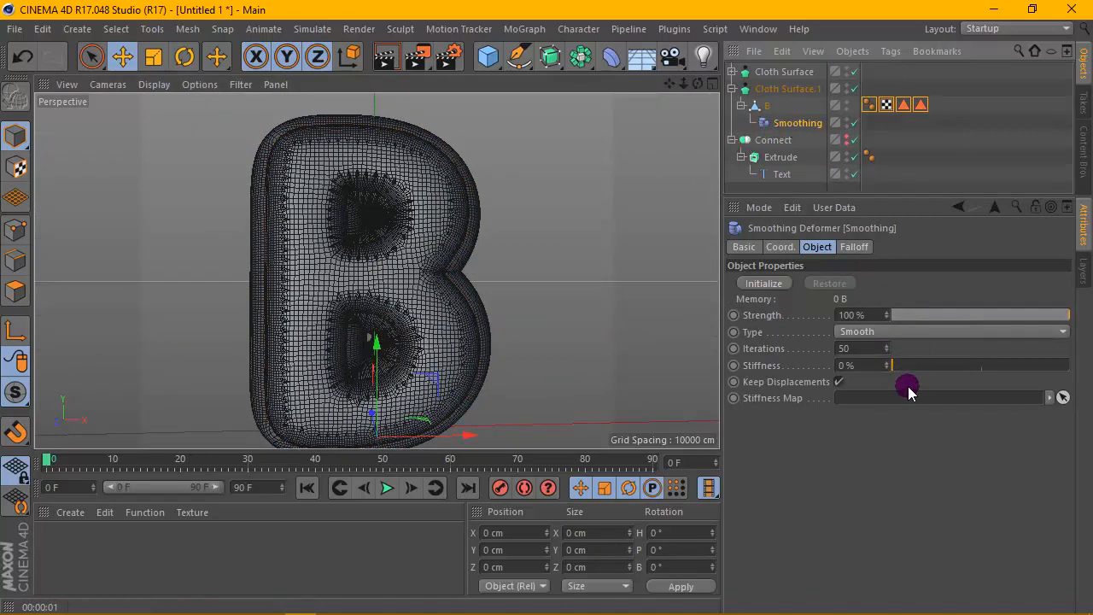
{"action": "left_click_drag", "start_coordinate": [911, 364], "coordinate": [1080, 357]}
{"action": "left_click_drag", "start_coordinate": [996, 355], "coordinate": [886, 373]}
{"action": "left_click", "coordinate": [385, 57]}
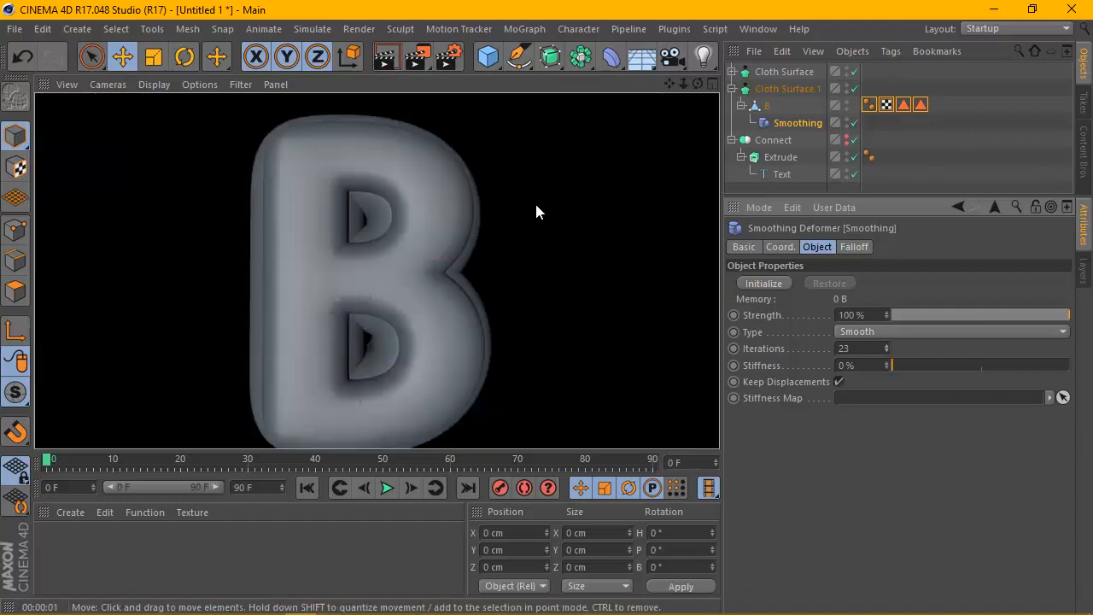
- Set the duplicate Cloth Surface's thickness to 5 cm and render the viewport
{"action": "left_click_drag", "start_coordinate": [699, 84], "coordinate": [791, 84]}
{"action": "left_click", "coordinate": [770, 126]}
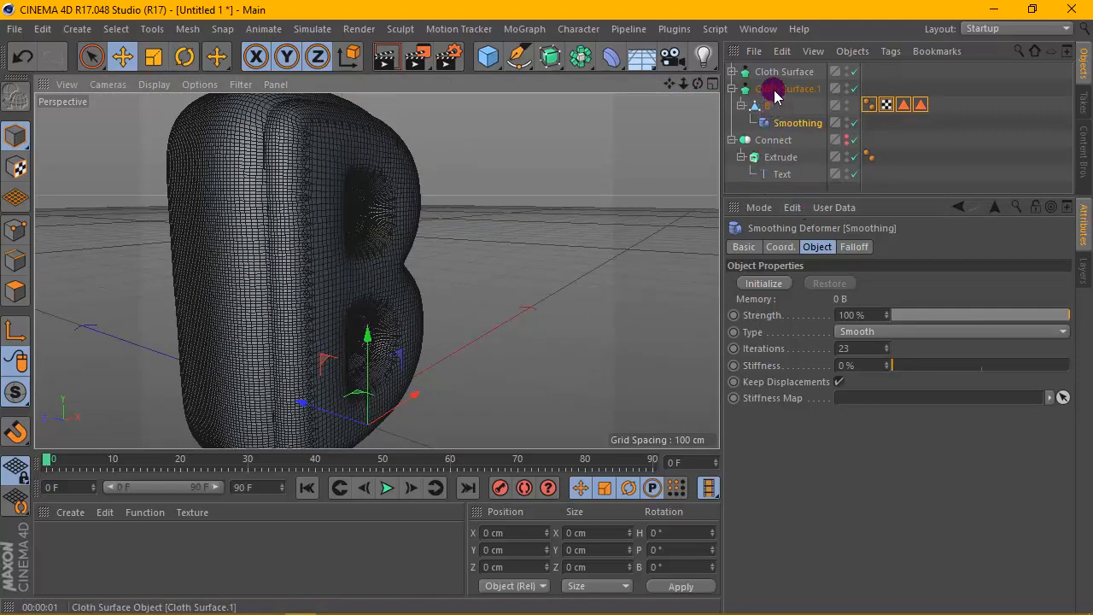
{"action": "left_click", "coordinate": [775, 93]}
{"action": "left_click_drag", "start_coordinate": [855, 320], "coordinate": [855, 337]}
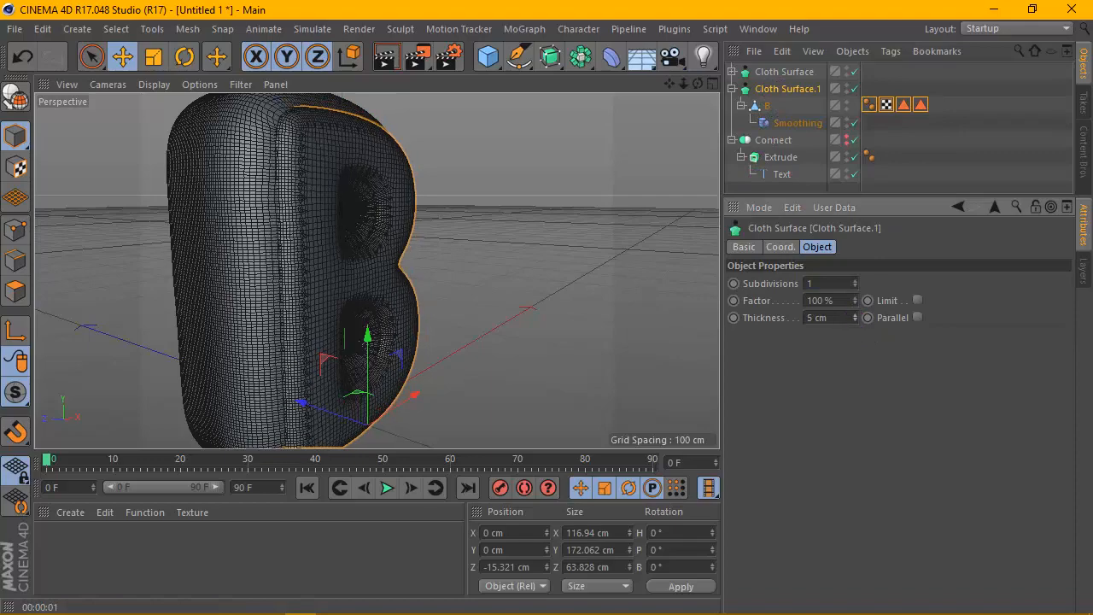
{"action": "left_click_drag", "start_coordinate": [698, 84], "coordinate": [378, 271]}
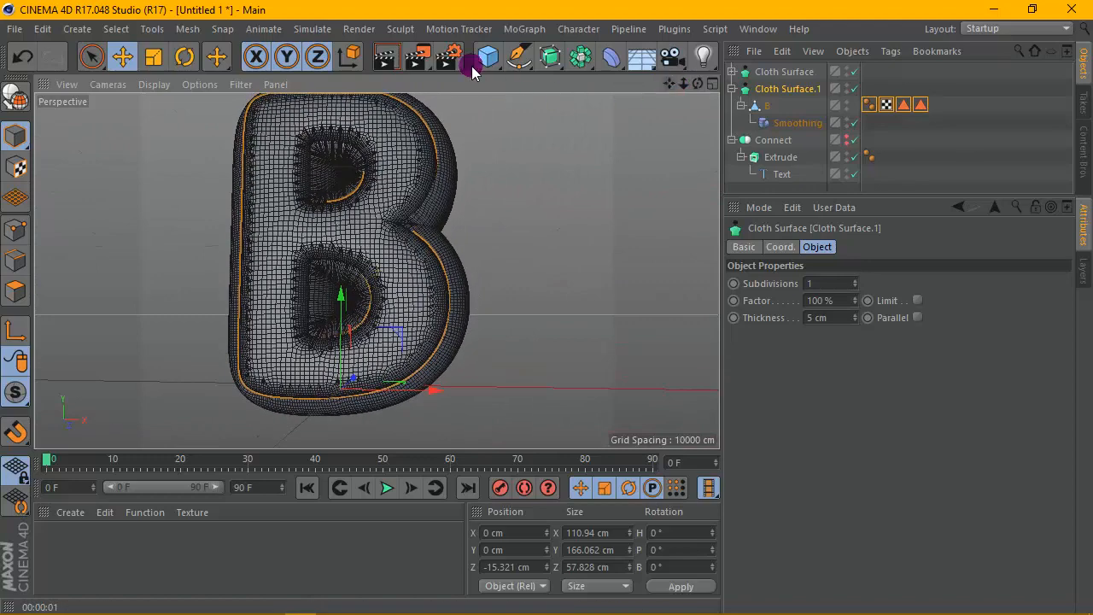
{"action": "left_click", "coordinate": [387, 55]}
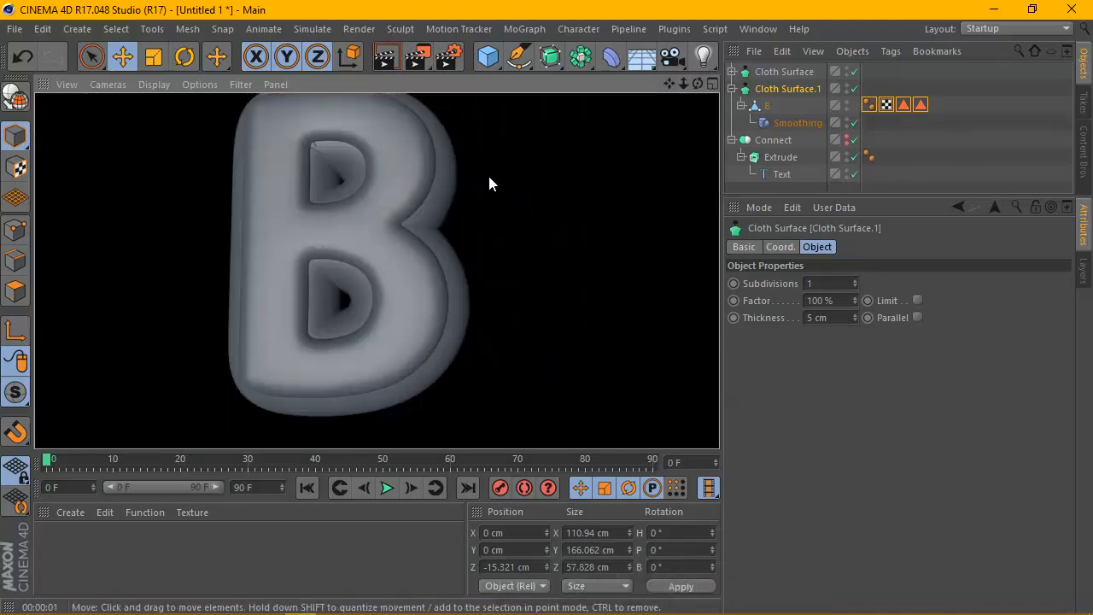
- Create a new material and open it in the Material Editor
{"action": "left_click", "coordinate": [701, 83]}
{"action": "left_click_drag", "start_coordinate": [699, 83], "coordinate": [656, 109]}
{"action": "left_click", "coordinate": [69, 513]}
{"action": "left_click", "coordinate": [89, 365]}
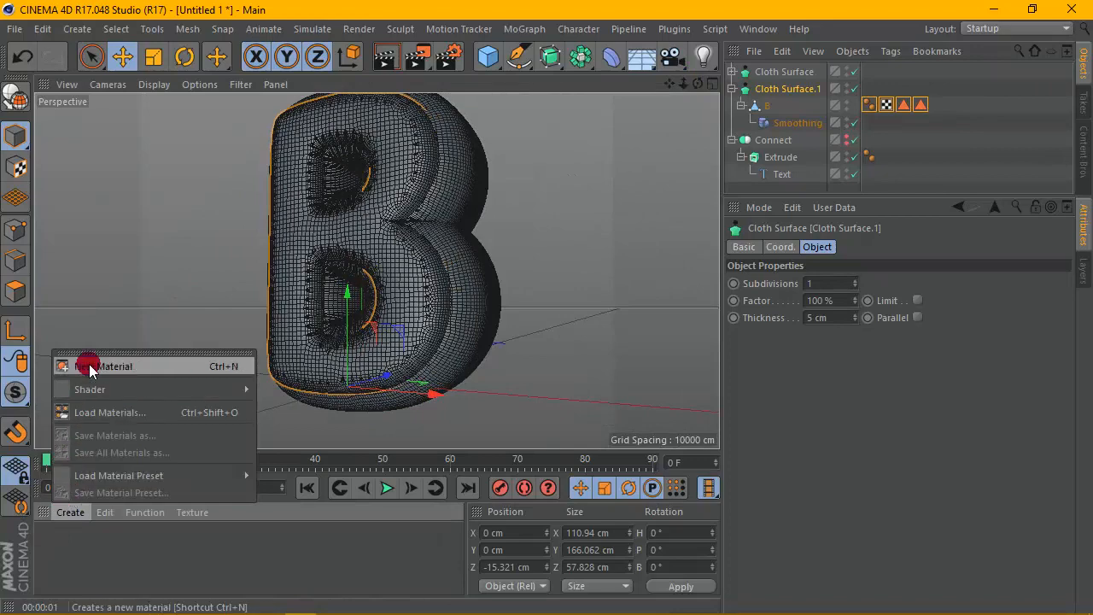
{"action": "double_click", "coordinate": [56, 556]}
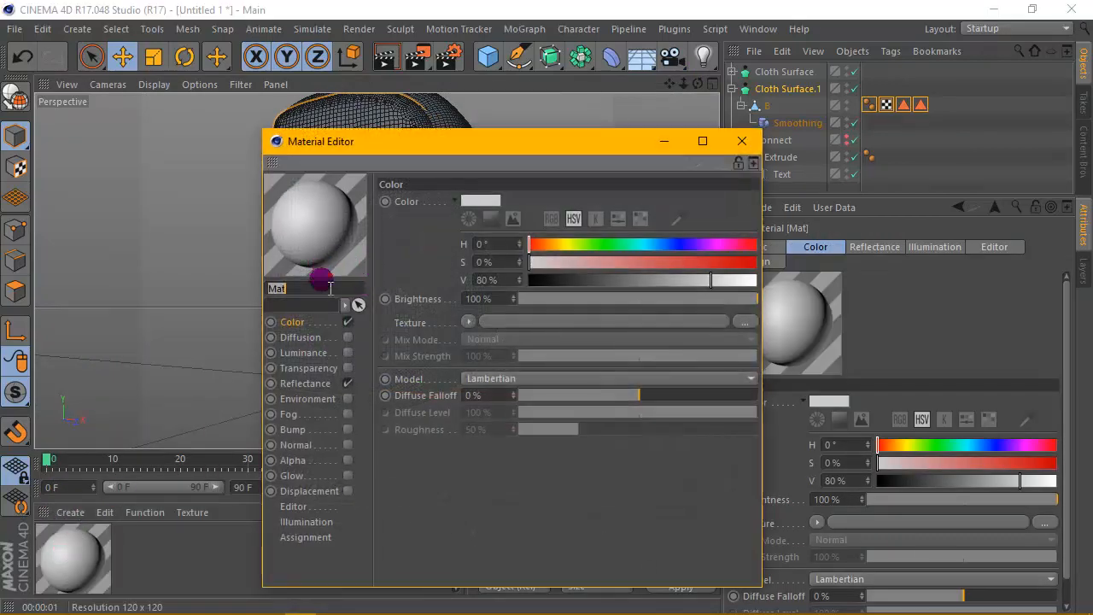
- Set the new material's color to orange (H 26°, S 100%, V 100%)
{"action": "left_click", "coordinate": [491, 218]}
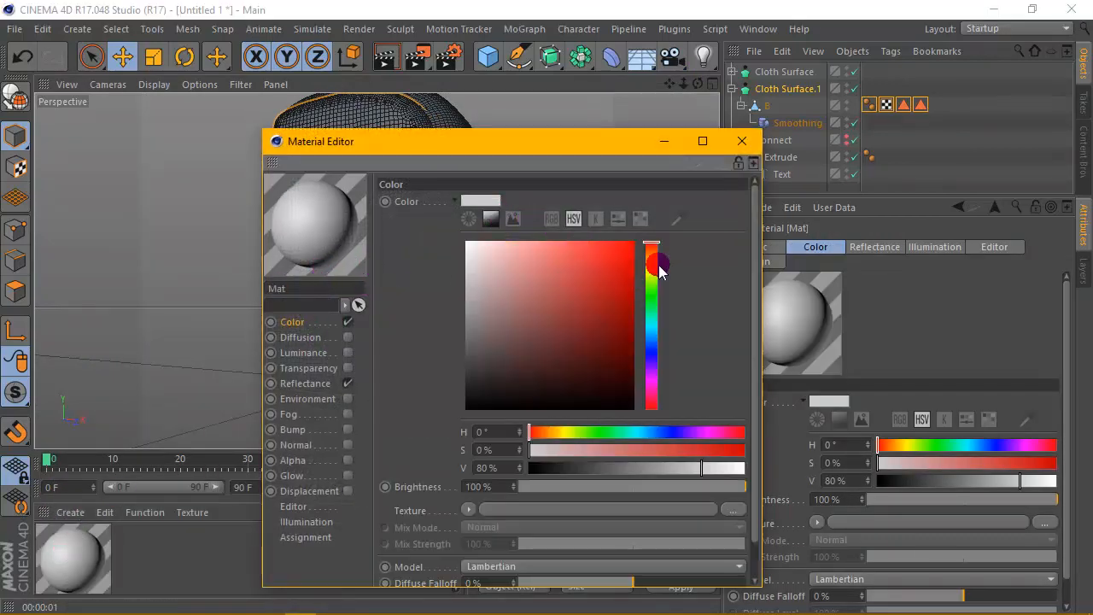
{"action": "left_click", "coordinate": [652, 258]}
{"action": "left_click", "coordinate": [633, 242]}
{"action": "left_click", "coordinate": [652, 253]}
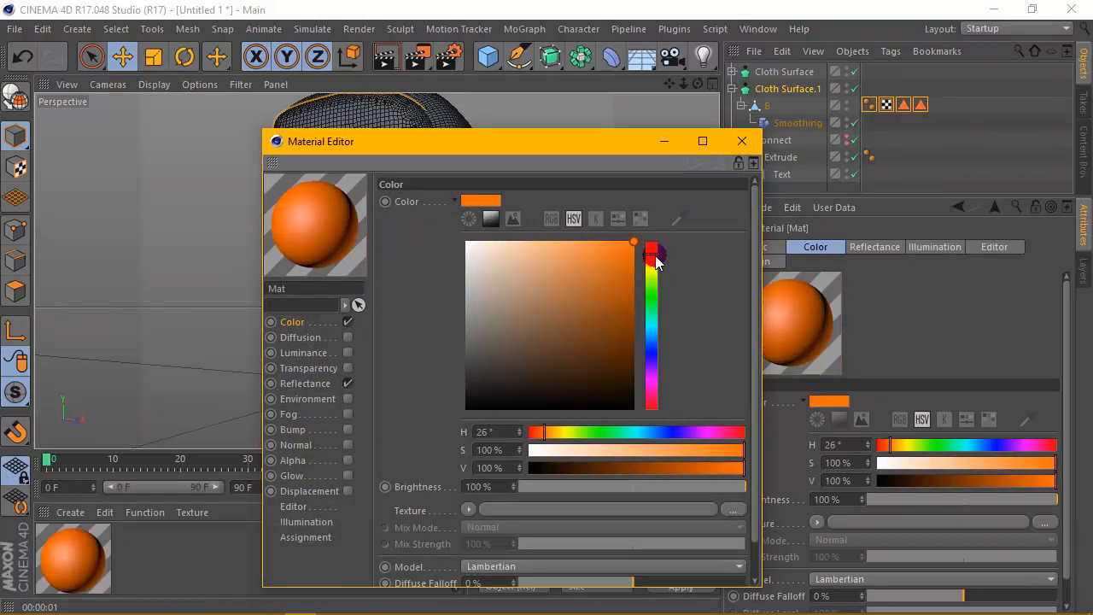
- Add a Beckmann layer to the material's Reflectance channel
{"action": "left_click", "coordinate": [305, 385]}
{"action": "left_click", "coordinate": [407, 237]}
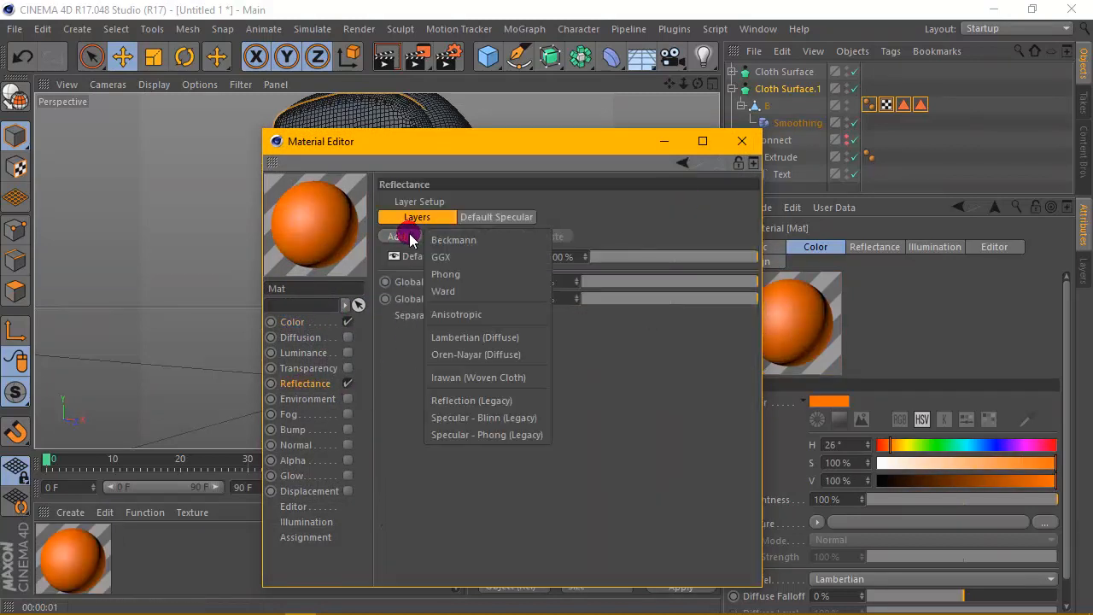
{"action": "left_click", "coordinate": [457, 240]}
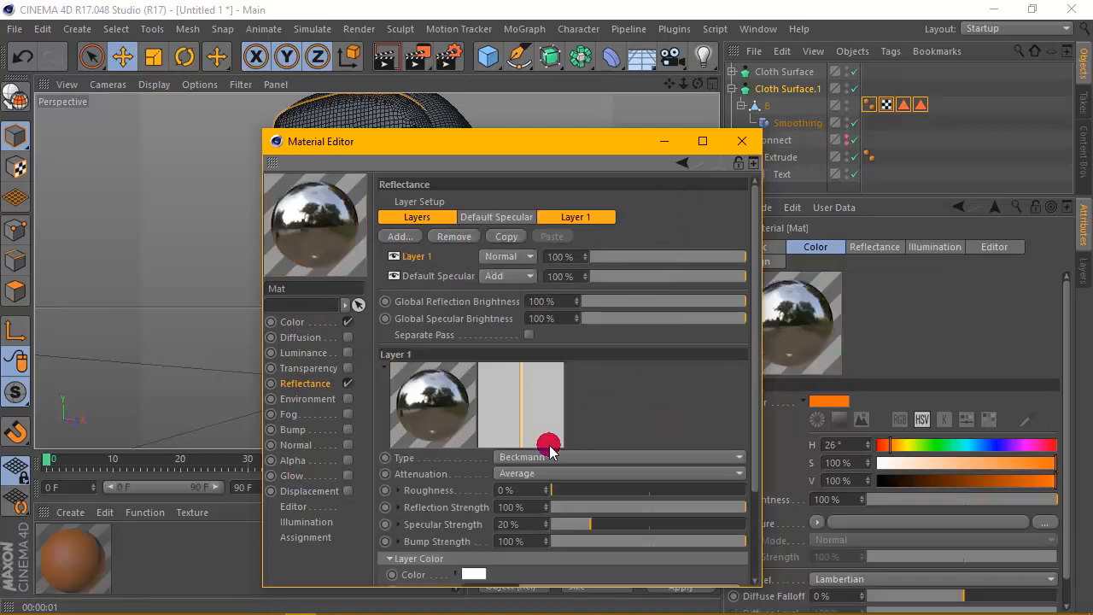
- Set the Beckmann layer's attenuation to Additive and its reflection strength to 12%, and close the editor
{"action": "left_click", "coordinate": [547, 491]}
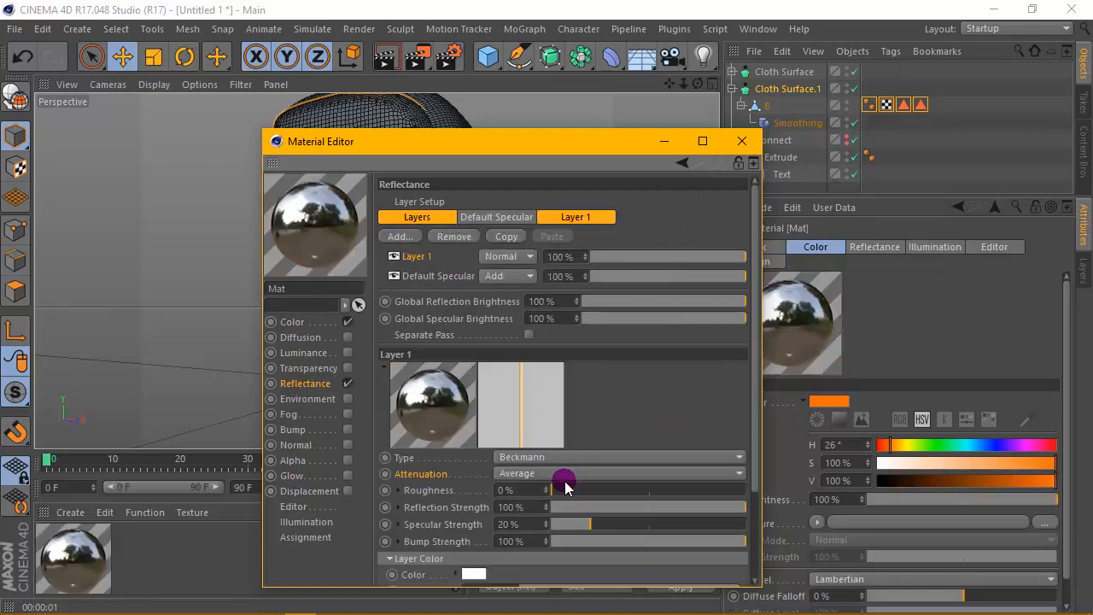
{"action": "left_click", "coordinate": [568, 475]}
{"action": "left_click", "coordinate": [549, 522]}
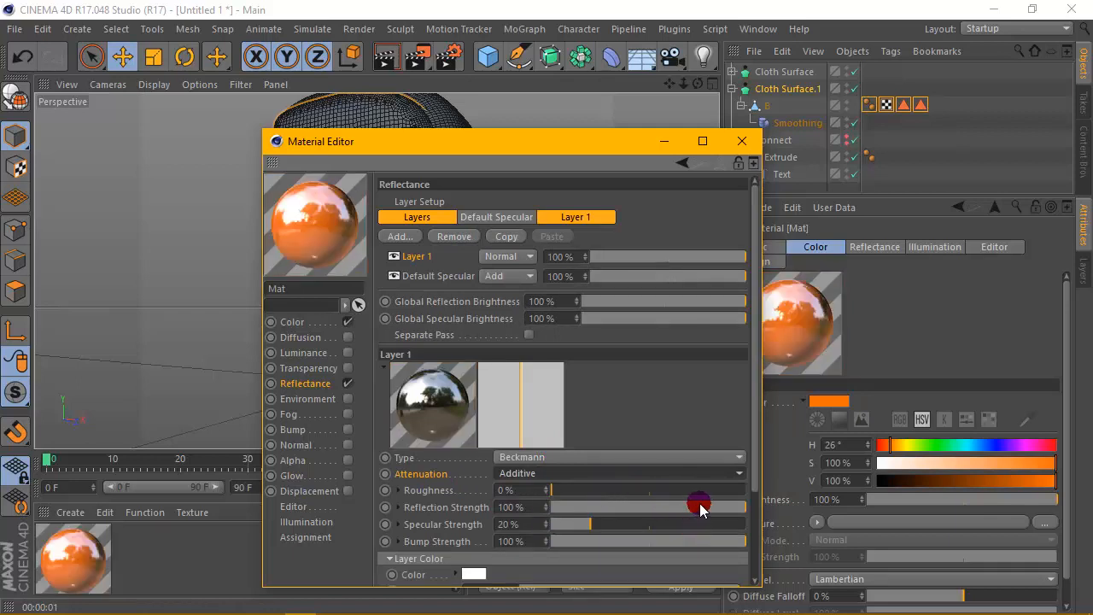
{"action": "left_click_drag", "start_coordinate": [700, 507], "coordinate": [580, 467]}
{"action": "left_click", "coordinate": [735, 152]}
- Duplicate the orange material and set the copy's color to pale peach (H 26°, S about 20%, V 100%)
{"action": "left_click_drag", "start_coordinate": [74, 574], "coordinate": [159, 568], "text": "ctrl"}
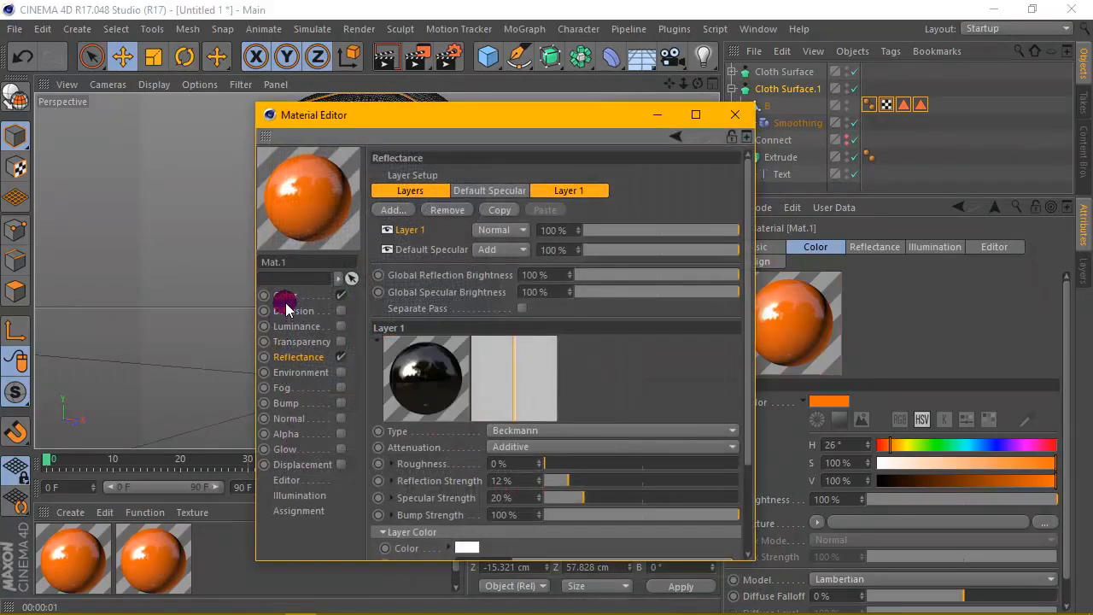
{"action": "left_click", "coordinate": [306, 297]}
{"action": "left_click", "coordinate": [494, 225]}
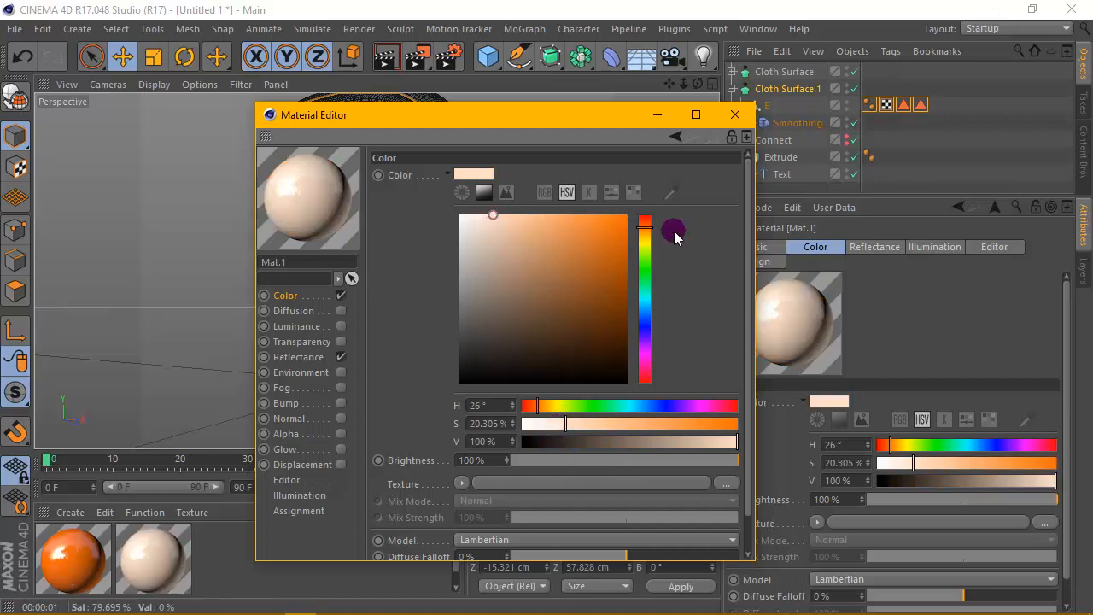
{"action": "left_click", "coordinate": [735, 114]}
- Apply the pale material to Cloth Surface.1 and the orange material to Cloth Surface, then render the viewport
{"action": "left_click_drag", "start_coordinate": [124, 538], "coordinate": [191, 525]}
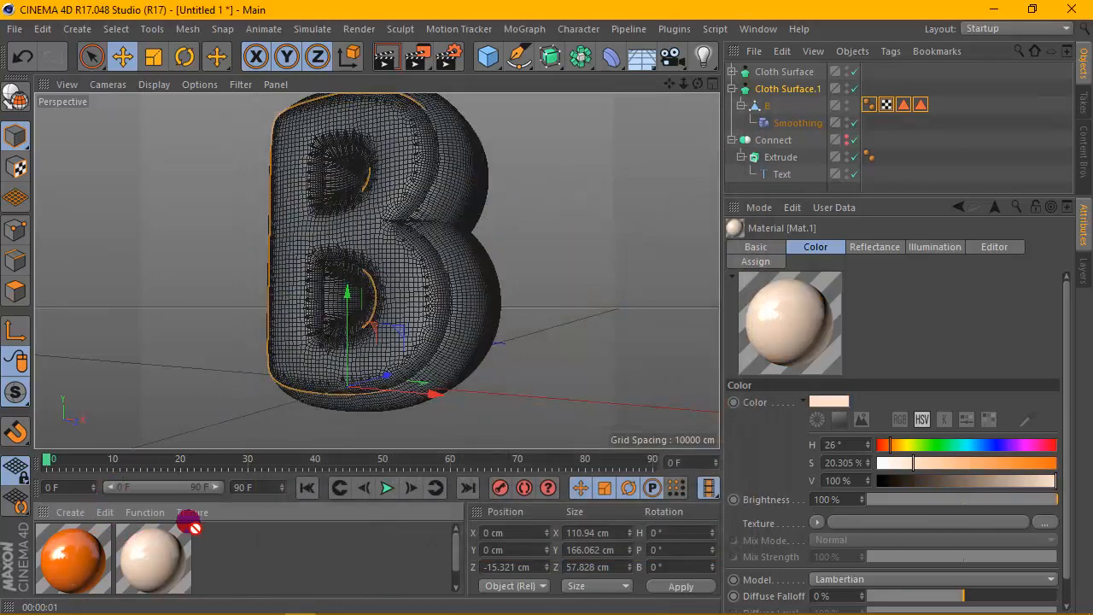
{"action": "left_click_drag", "start_coordinate": [778, 91], "coordinate": [778, 92]}
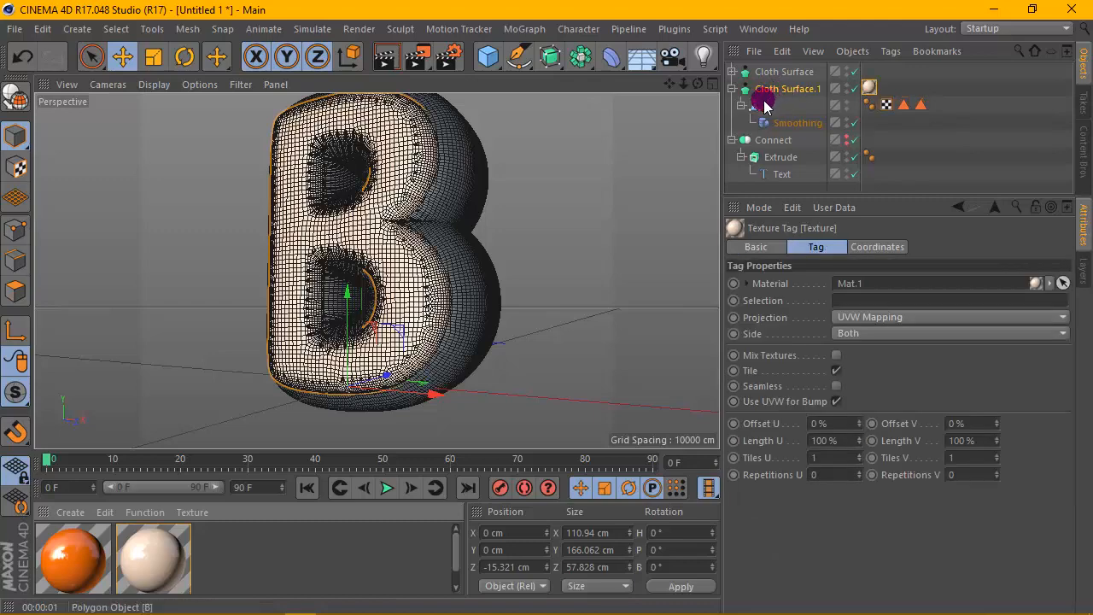
{"action": "left_click_drag", "start_coordinate": [58, 528], "coordinate": [776, 75]}
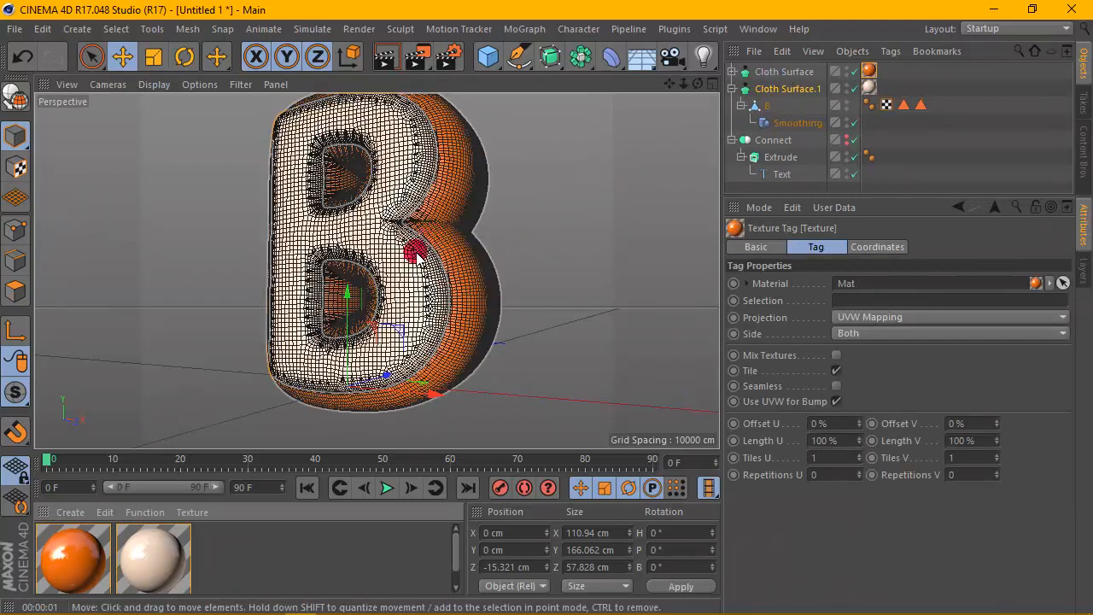
{"action": "left_click_drag", "start_coordinate": [416, 245], "coordinate": [408, 275], "text": "alt"}
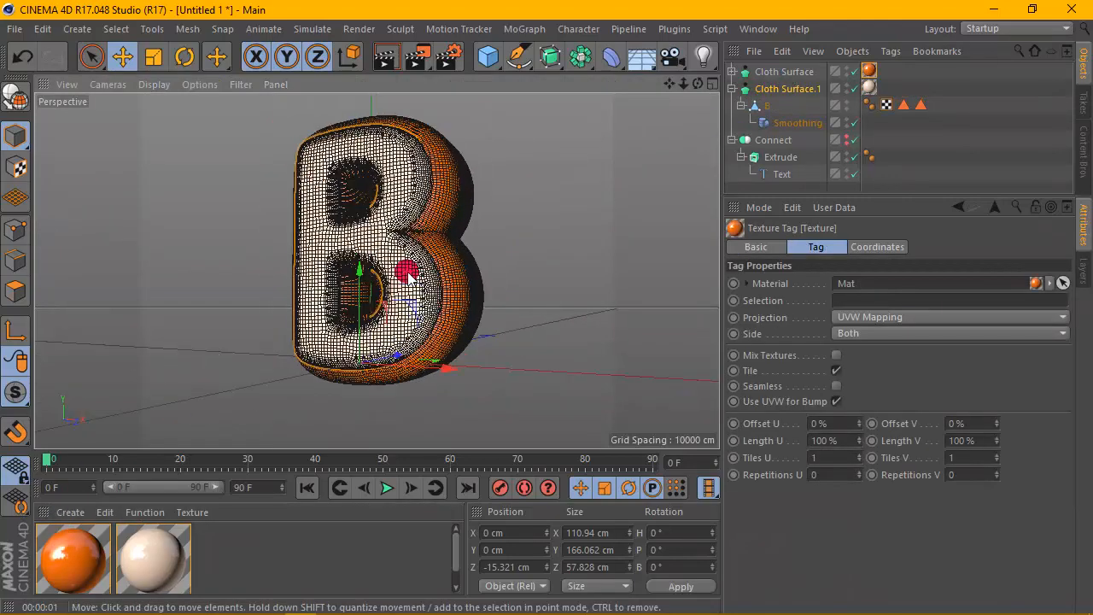
{"action": "left_click", "coordinate": [389, 61]}
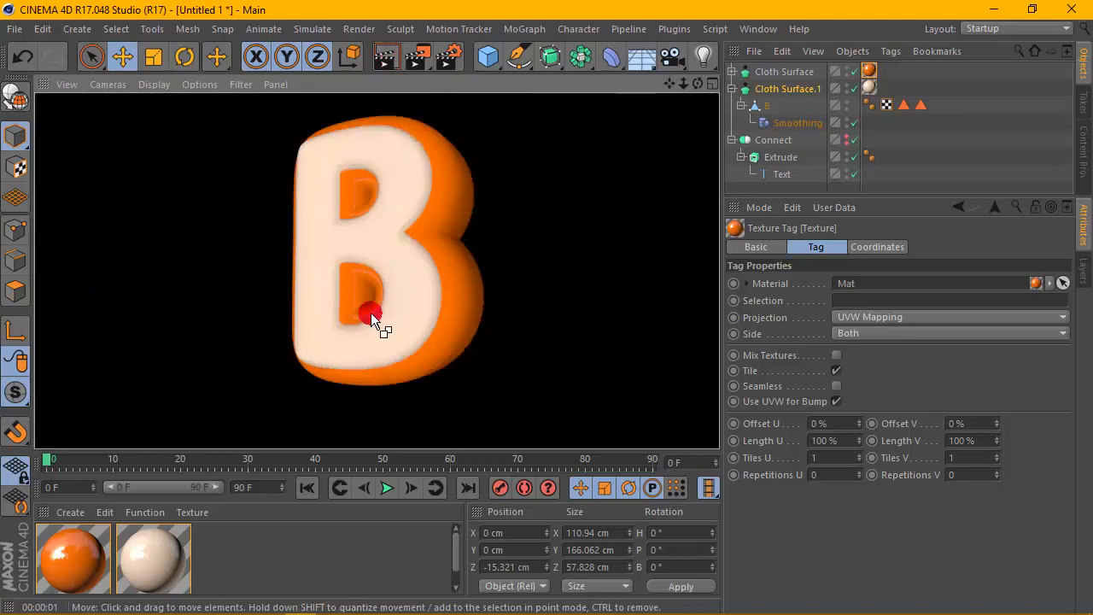
{"action": "left_click", "coordinate": [706, 57]}
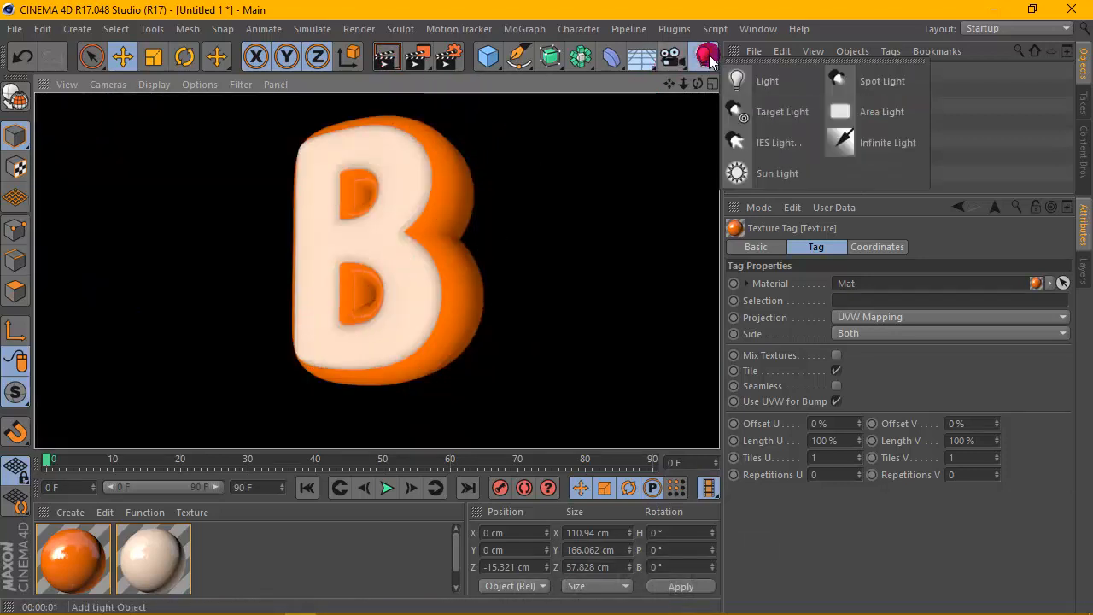
{"action": "left_click", "coordinate": [798, 82]}
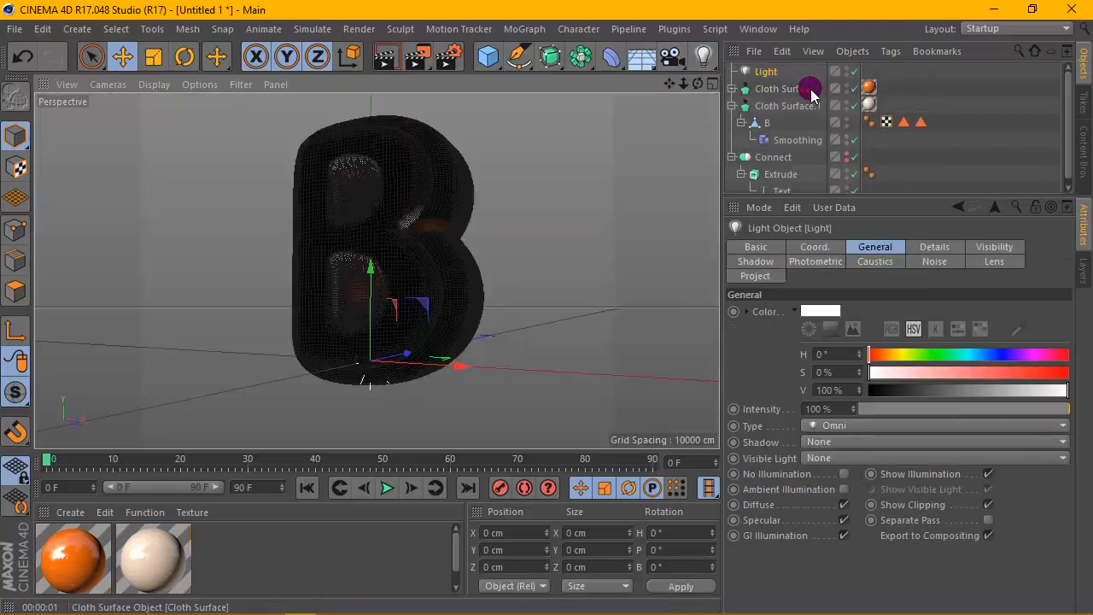
{"action": "left_click", "coordinate": [808, 90]}
- Add a Sky object and attach a Compositing tag to it
{"action": "left_click", "coordinate": [641, 57]}
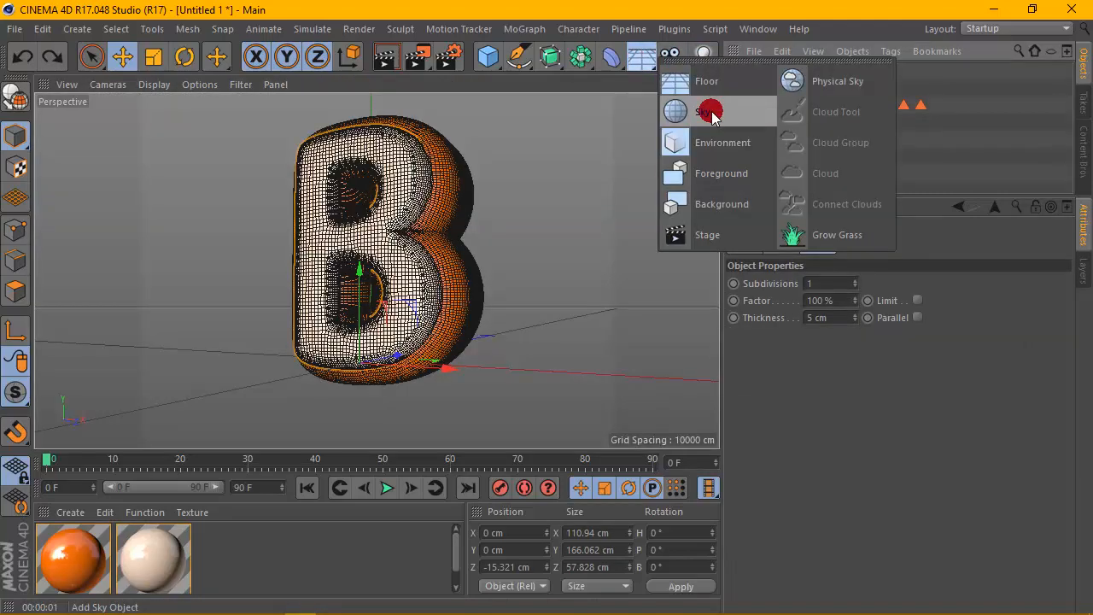
{"action": "left_click", "coordinate": [711, 112]}
{"action": "right_click", "coordinate": [769, 69]}
{"action": "mouse_move", "coordinate": [775, 23]}
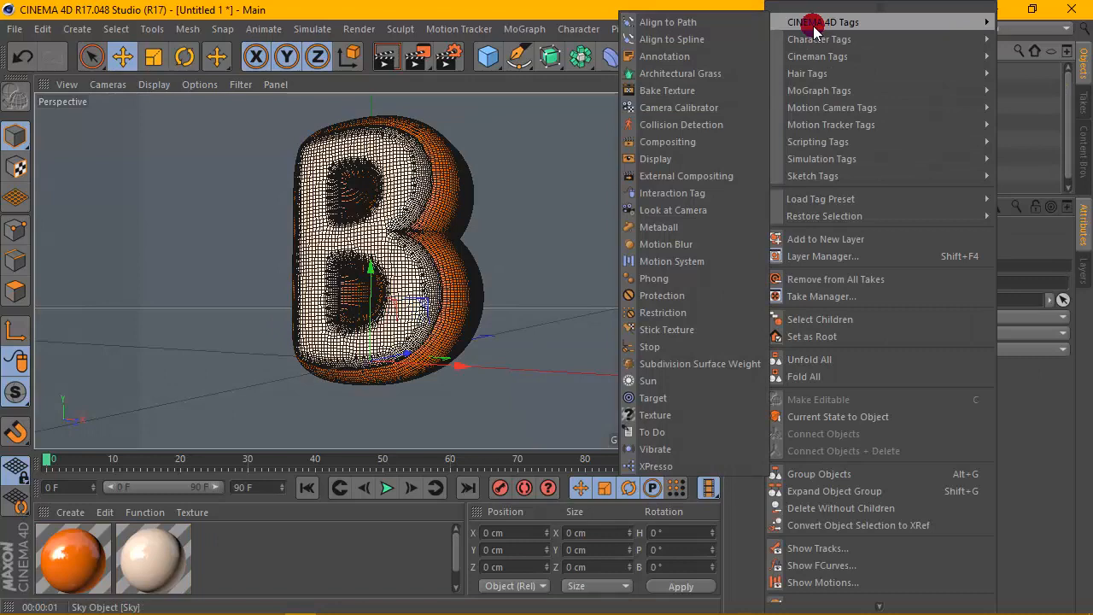
{"action": "left_click", "coordinate": [668, 141]}
- Disable Seen by Camera in the Sky's Compositing tag
{"action": "left_click", "coordinate": [764, 72]}
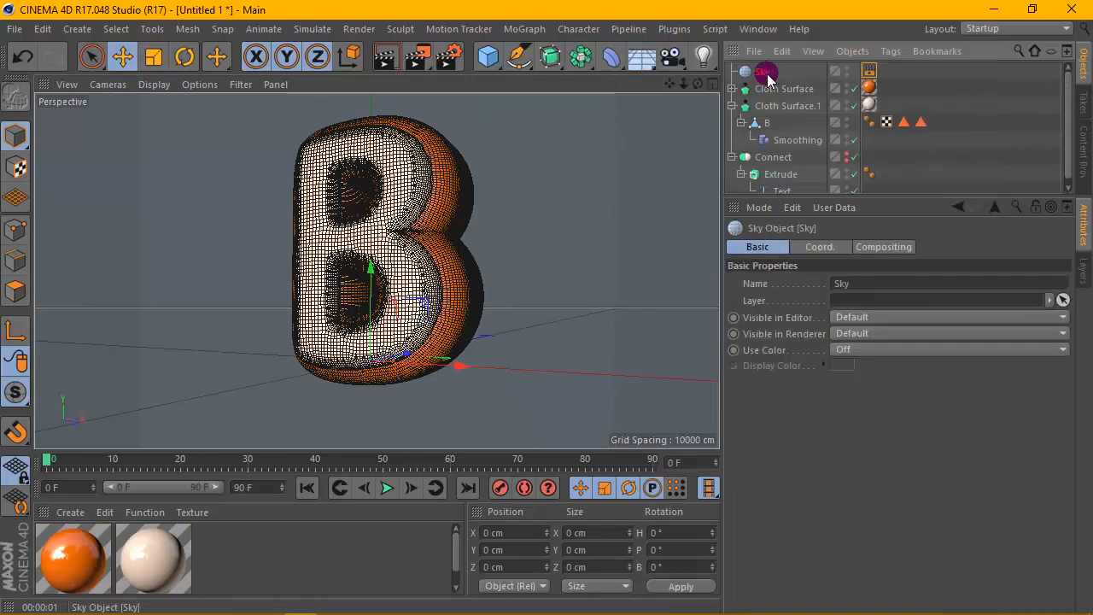
{"action": "left_click", "coordinate": [869, 71]}
{"action": "left_click", "coordinate": [827, 335]}
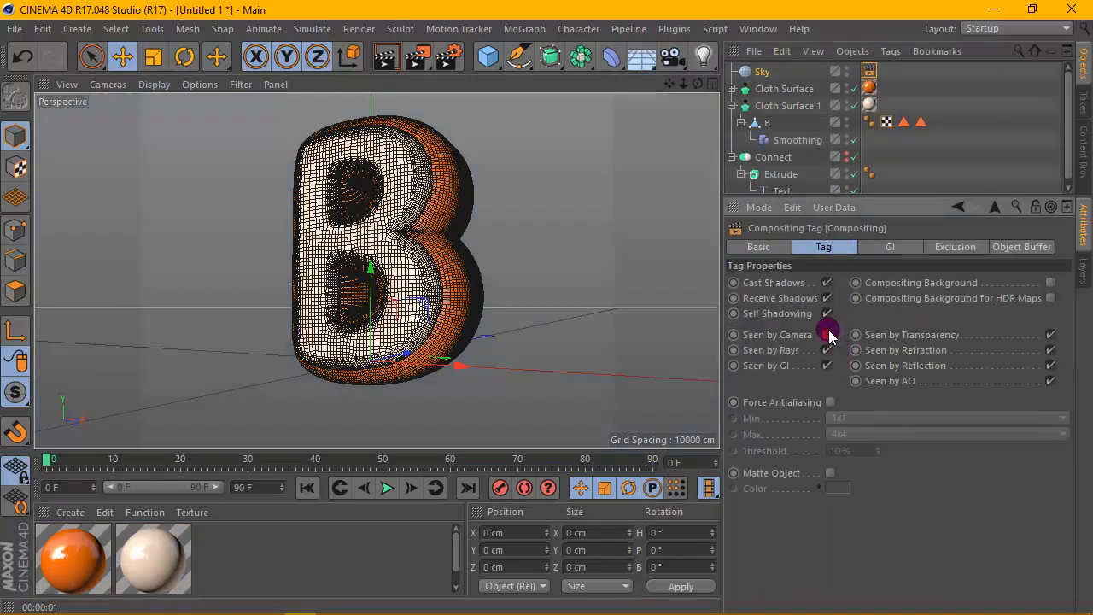
- Create a third material and open it for editing
{"action": "left_click", "coordinate": [70, 512]}
{"action": "left_click", "coordinate": [102, 389]}
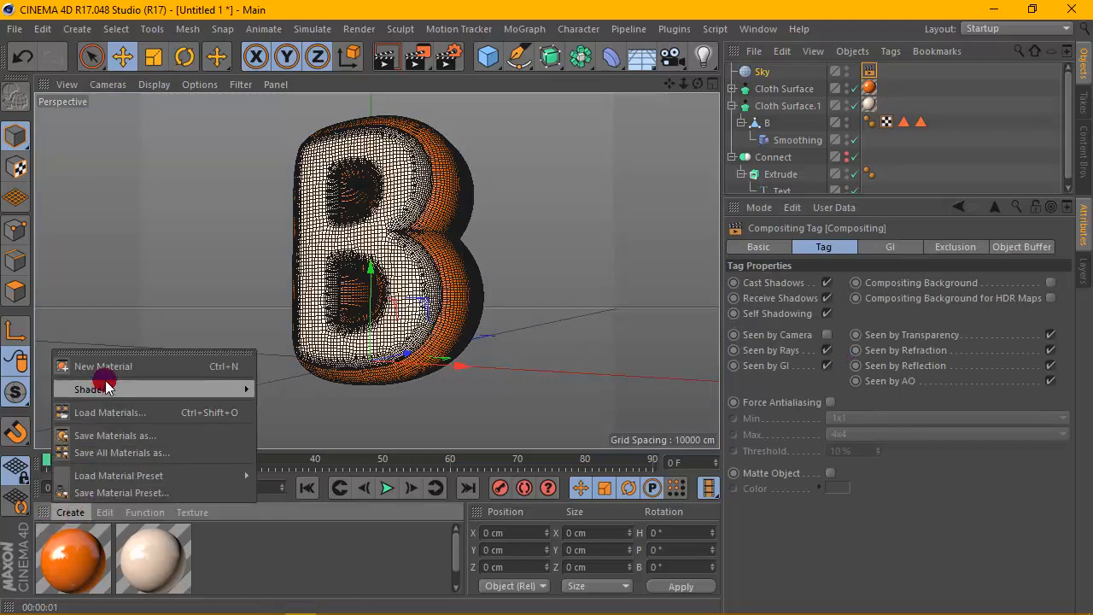
{"action": "left_click", "coordinate": [104, 367]}
{"action": "double_click", "coordinate": [74, 555]}
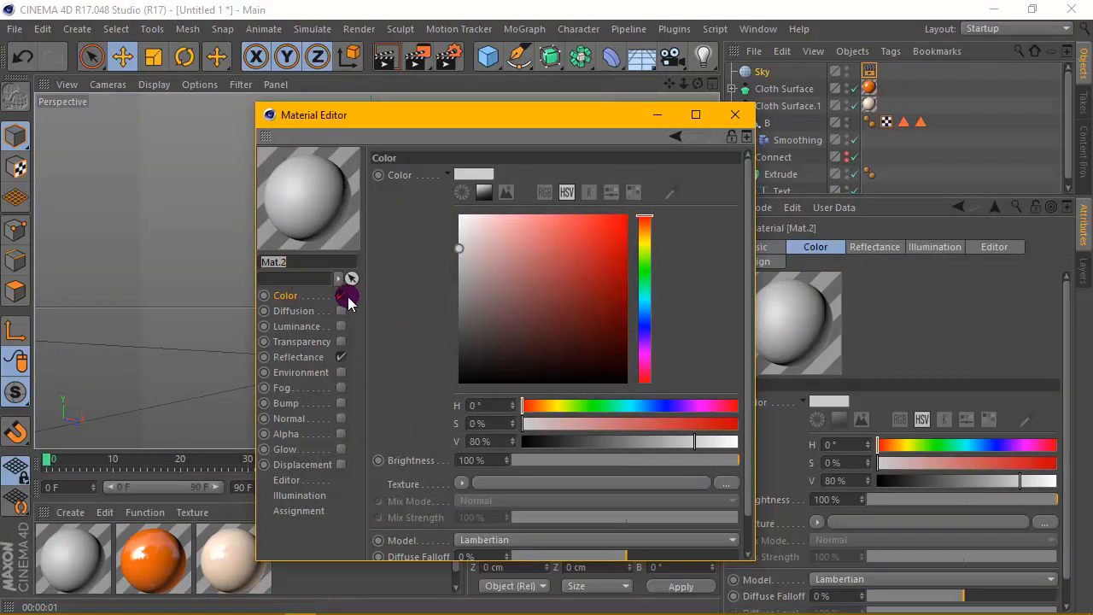
- Turn off the material's Color and Reflectance channels and enable Luminance with a potsdamer_platz image texture
{"action": "left_click", "coordinate": [341, 357]}
{"action": "left_click", "coordinate": [482, 178]}
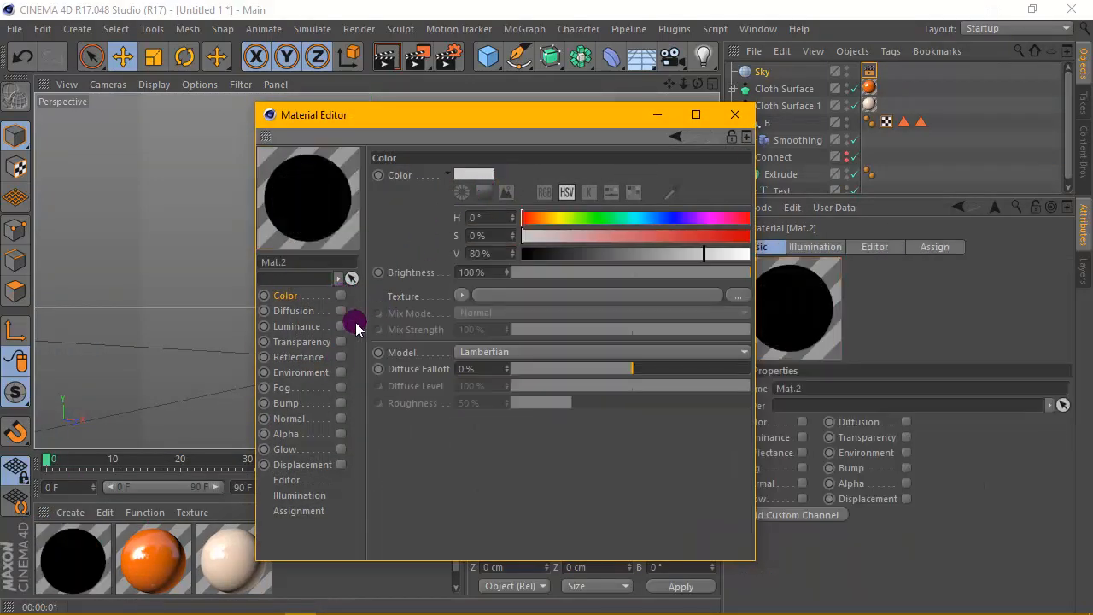
{"action": "left_click", "coordinate": [341, 325]}
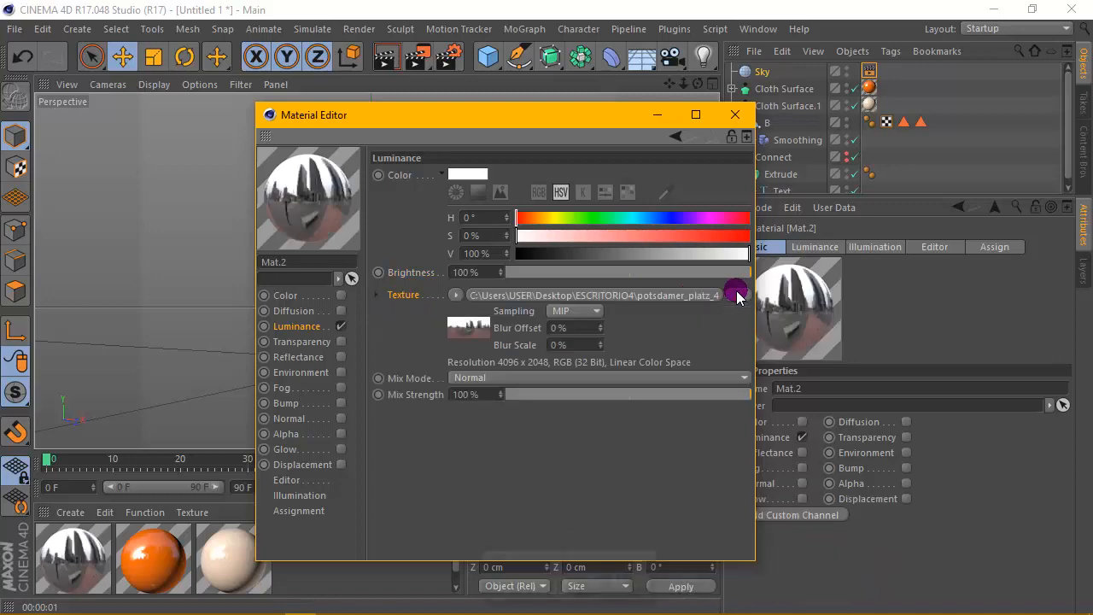
- Apply the environment material Mat.2 to the Sky object and render the viewport
{"action": "left_click", "coordinate": [740, 116]}
{"action": "left_click_drag", "start_coordinate": [776, 75], "coordinate": [769, 72]}
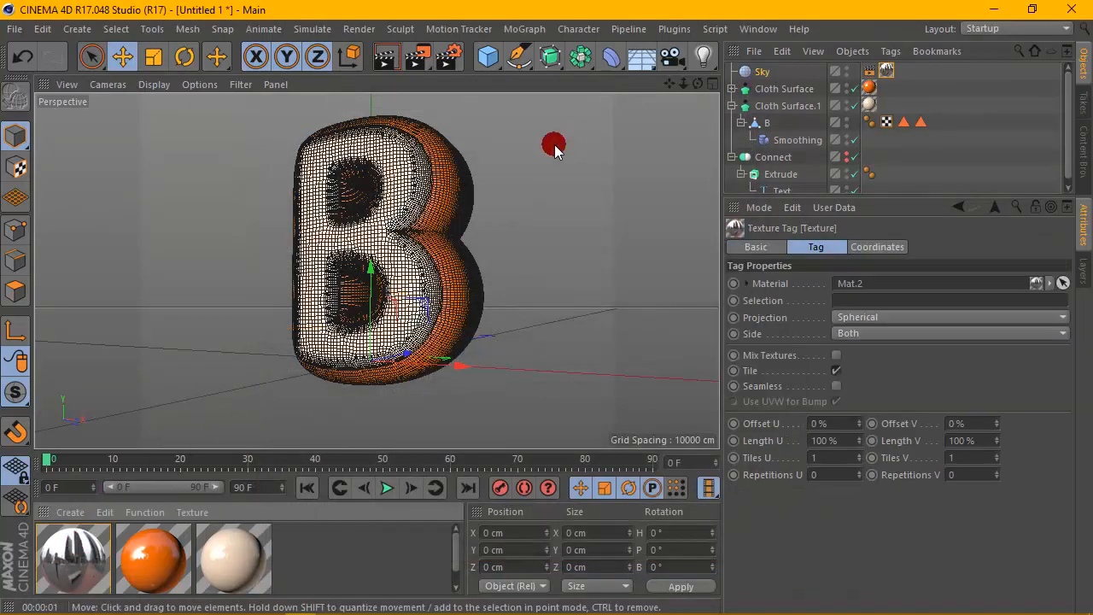
{"action": "left_click", "coordinate": [382, 58]}
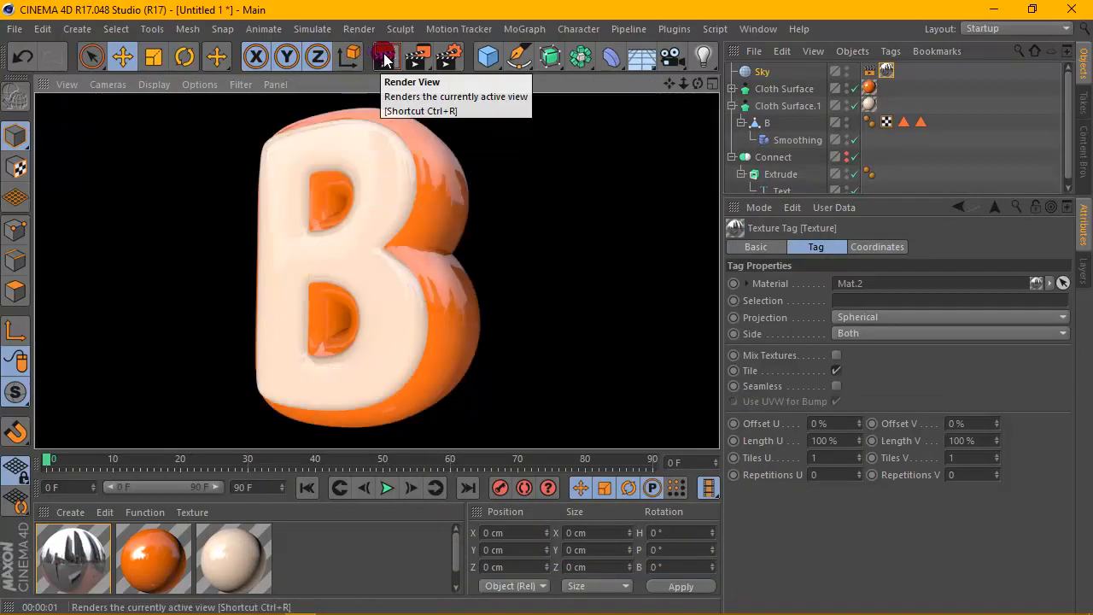
- Set the Sky's texture tag projection to Cubic and render the viewport
{"action": "left_click", "coordinate": [886, 70]}
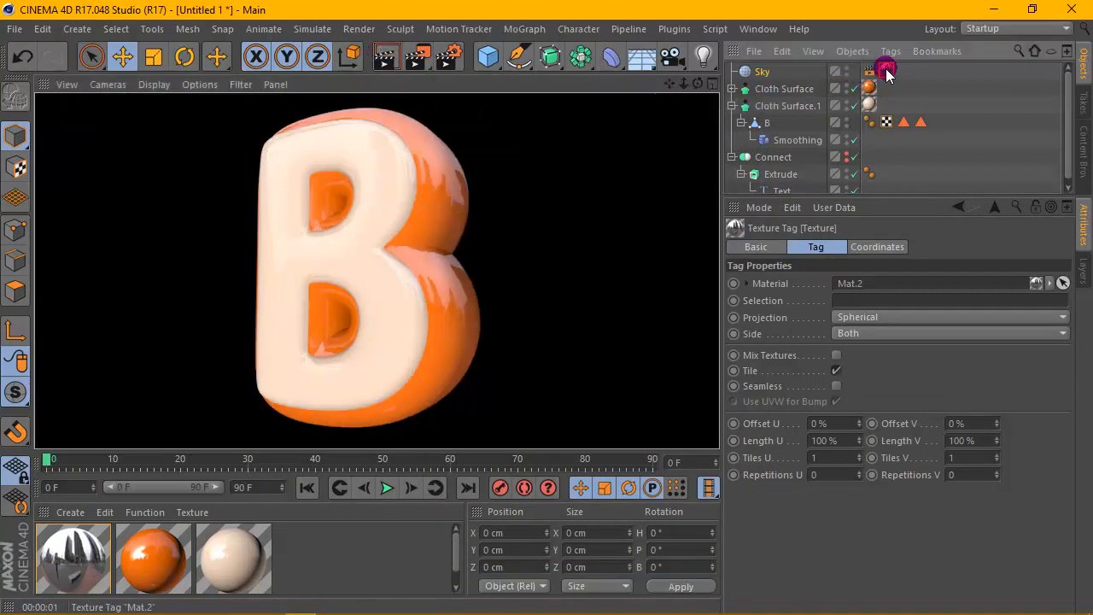
{"action": "left_click", "coordinate": [934, 317]}
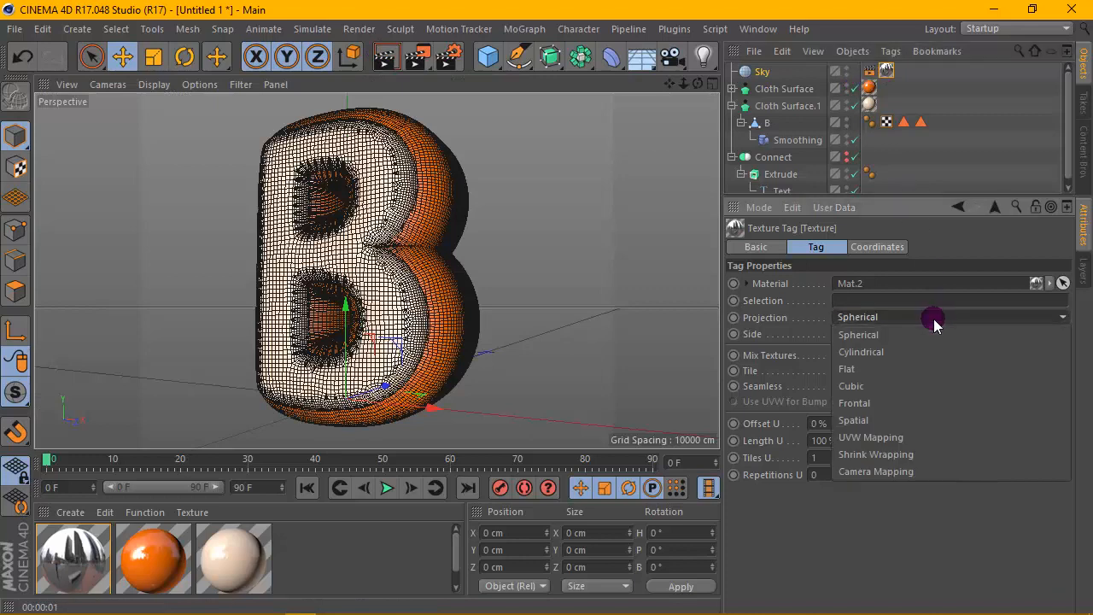
{"action": "left_click", "coordinate": [869, 387]}
{"action": "left_click", "coordinate": [387, 56]}
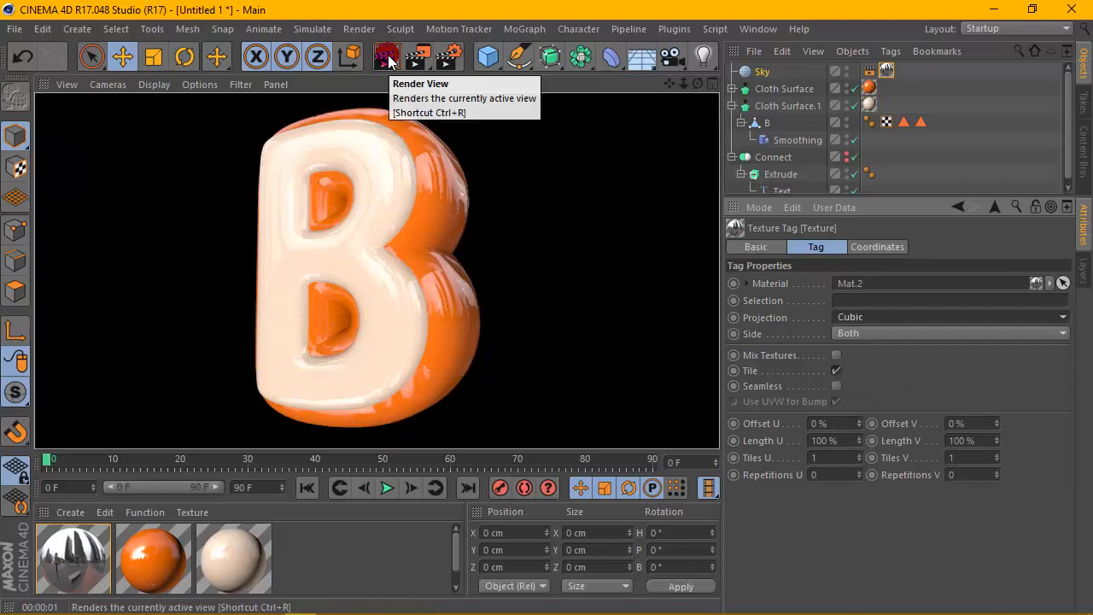
{"action": "left_click", "coordinate": [708, 102]}
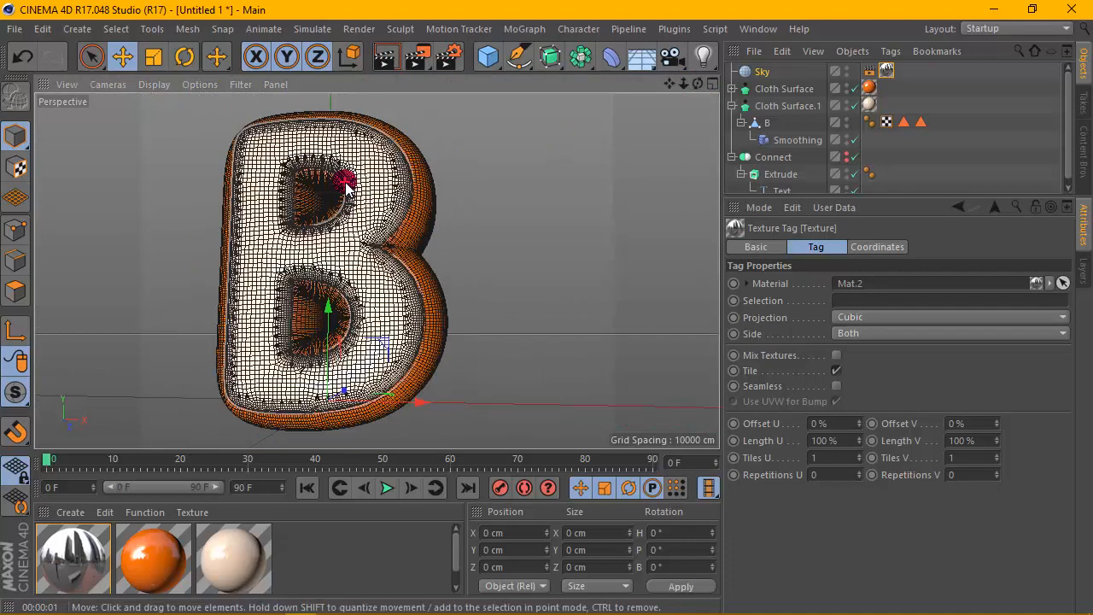
{"action": "left_click", "coordinate": [383, 57]}
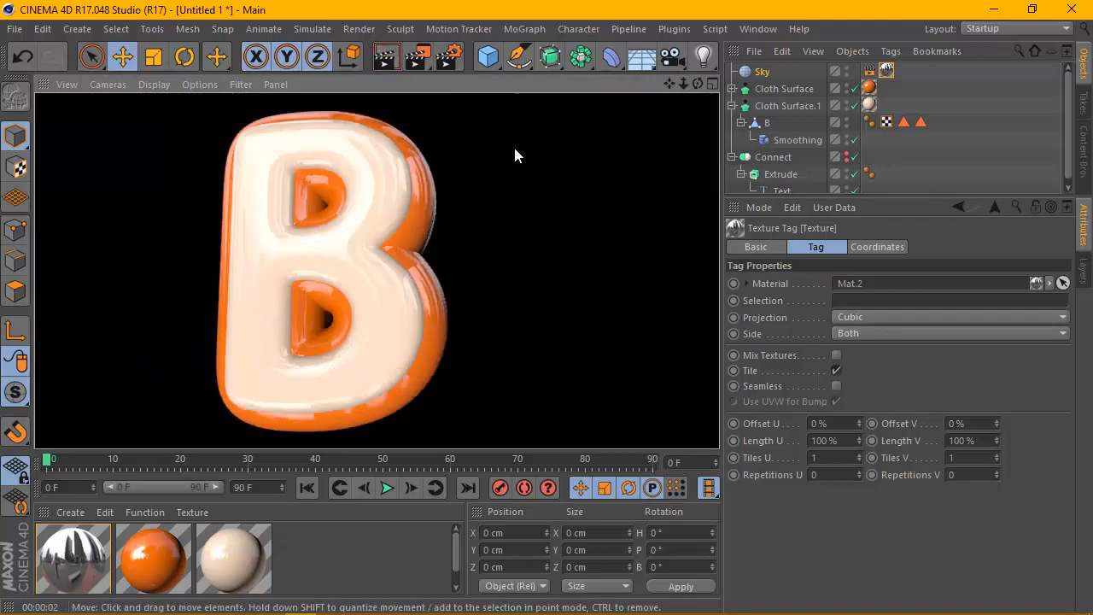
- Open Render Settings and set the output preset to HDV/HDTV 720 25
{"action": "left_click", "coordinate": [454, 58]}
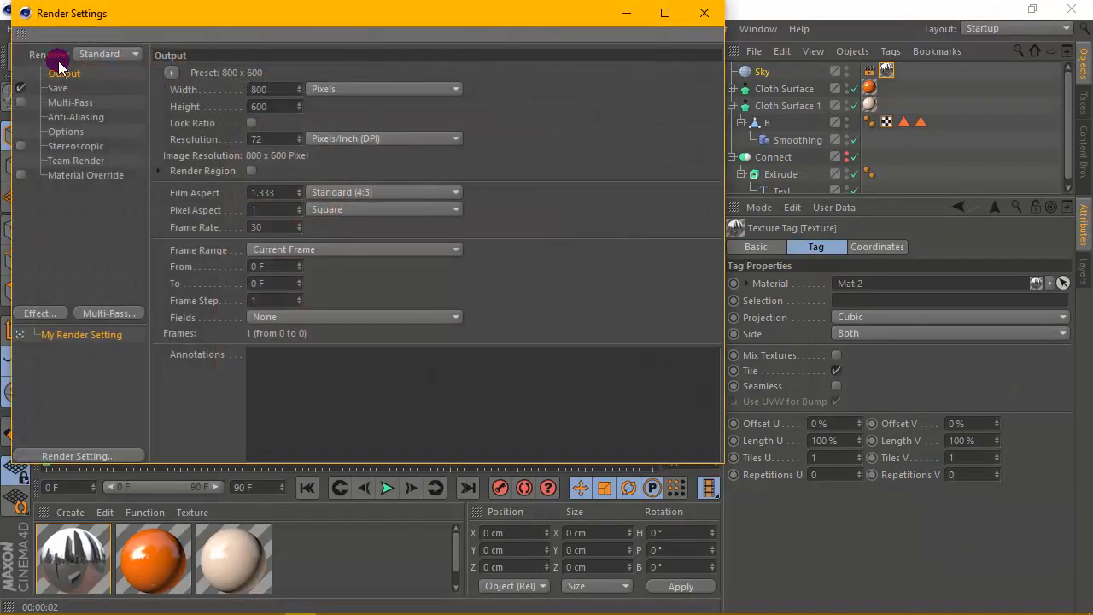
{"action": "left_click", "coordinate": [171, 73]}
{"action": "mouse_move", "coordinate": [224, 124]}
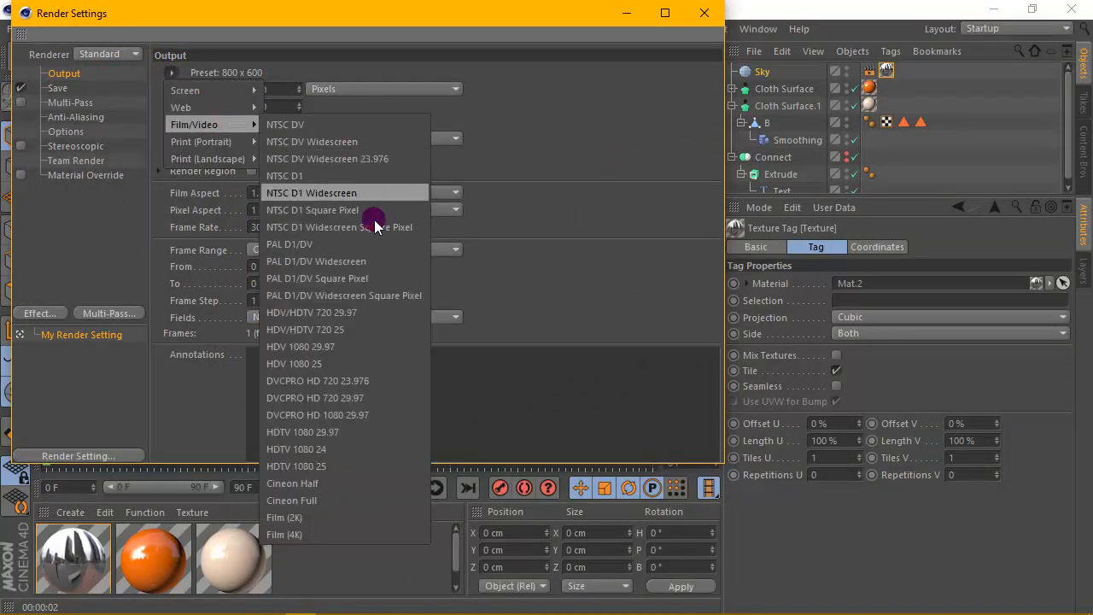
{"action": "left_click", "coordinate": [370, 330]}
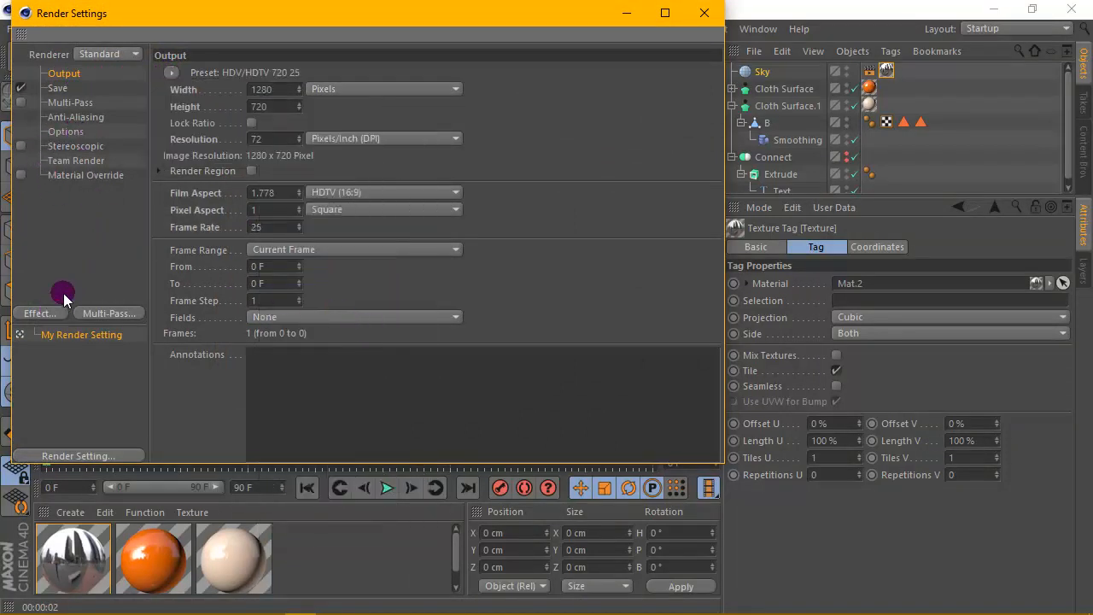
- Set the saved image format to PNG and close Render Settings
{"action": "left_click", "coordinate": [56, 88]}
{"action": "left_click", "coordinate": [315, 121]}
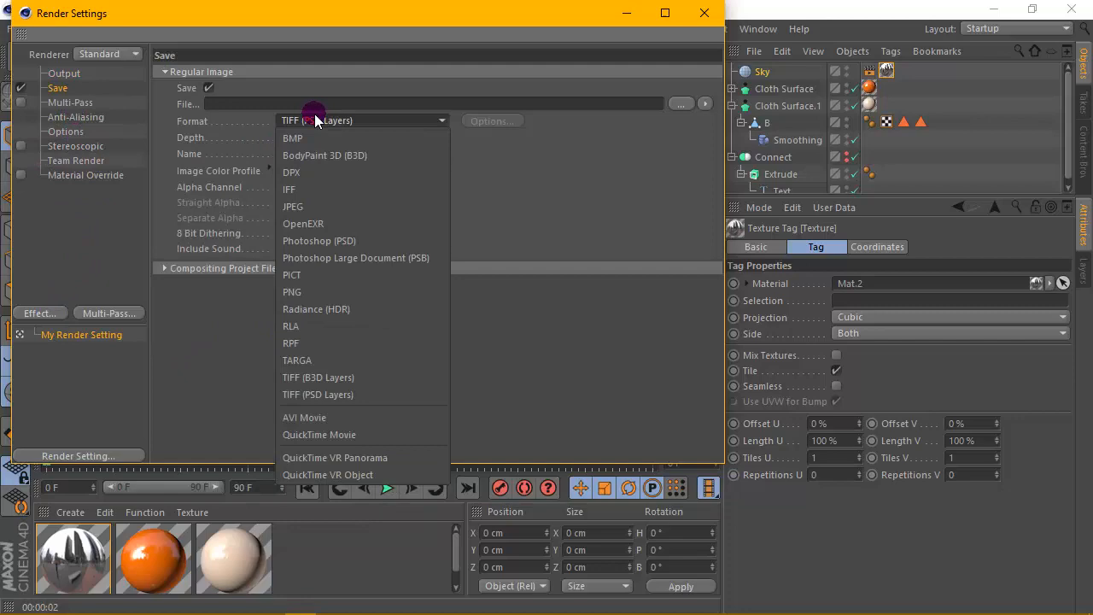
{"action": "left_click", "coordinate": [294, 291]}
{"action": "left_click", "coordinate": [716, 15]}
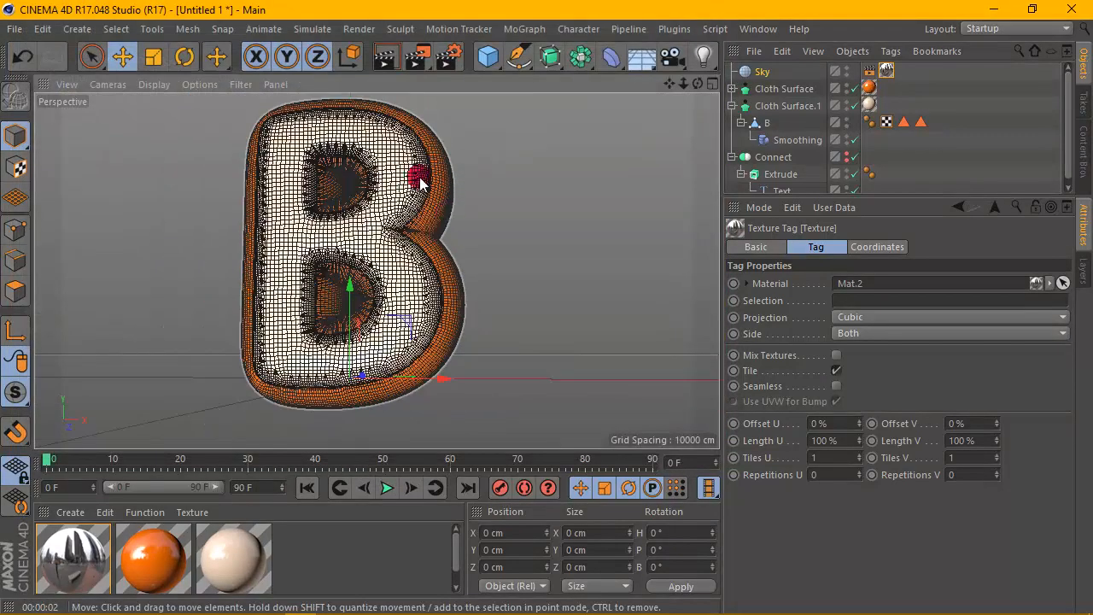
- Render the viewport to preview the letter with the sky reflections
{"action": "left_click", "coordinate": [386, 57]}
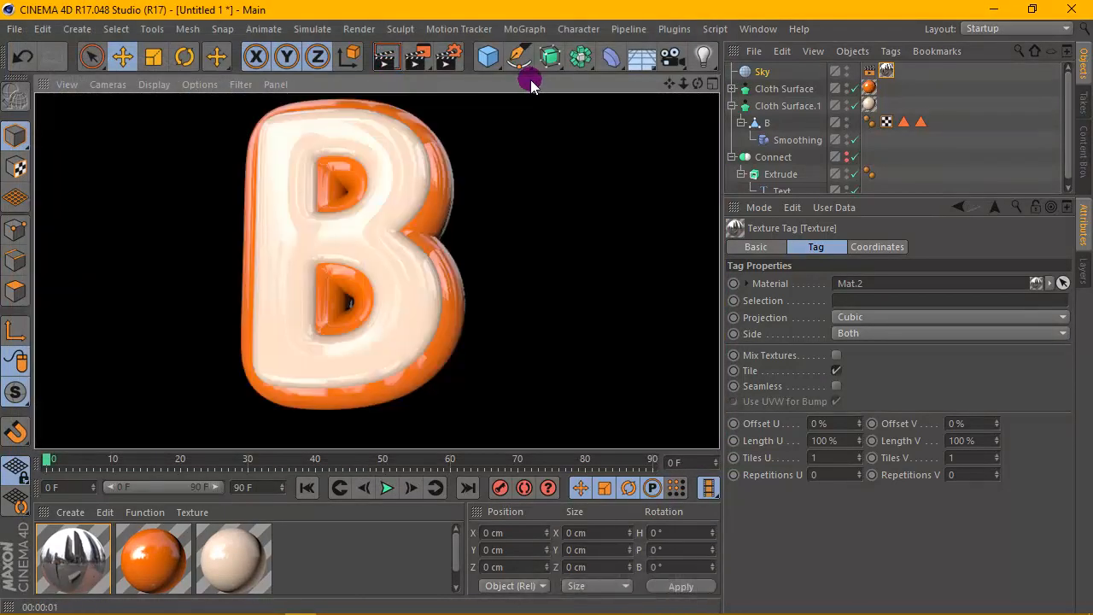
{"action": "scroll", "coordinate": [500, 176], "scroll_direction": "down", "scroll_amount": 3}
{"action": "left_click_drag", "start_coordinate": [701, 80], "coordinate": [760, 124]}
{"action": "left_click_drag", "start_coordinate": [632, 59], "coordinate": [646, 83]}
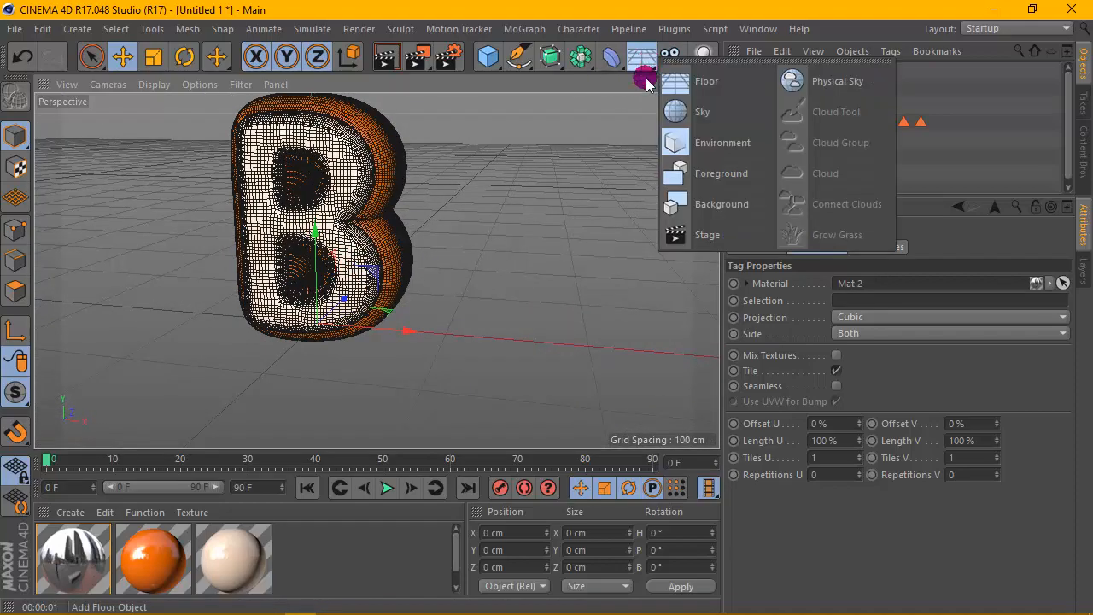
{"action": "left_click_drag", "start_coordinate": [616, 139], "coordinate": [574, 167]}
{"action": "left_click_drag", "start_coordinate": [693, 82], "coordinate": [842, 299]}
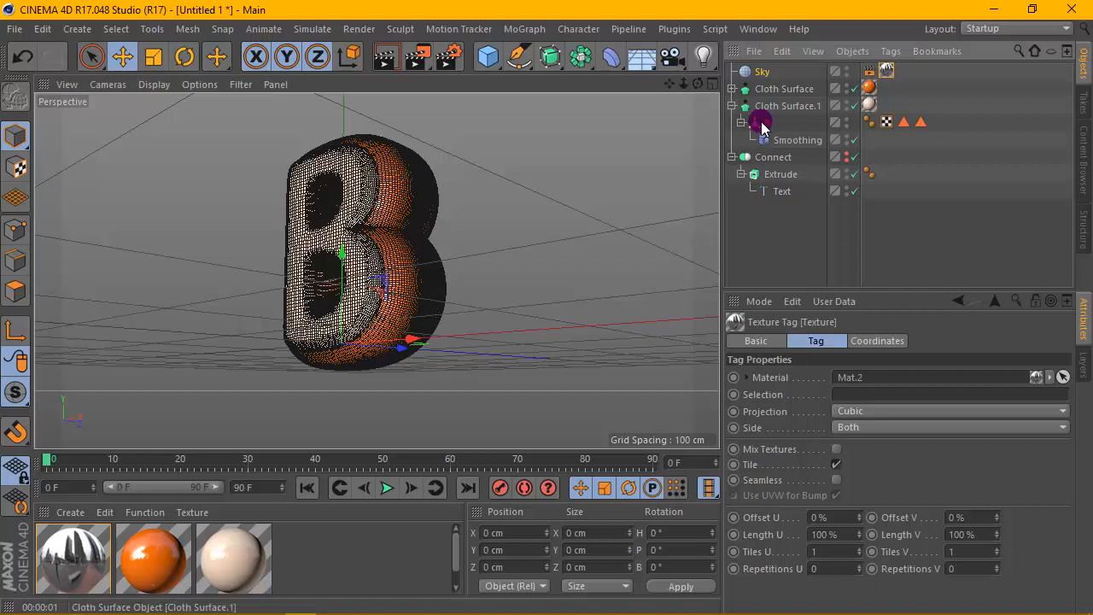
- Group both Cloth Surface objects under a null named B
{"action": "left_click", "coordinate": [733, 106]}
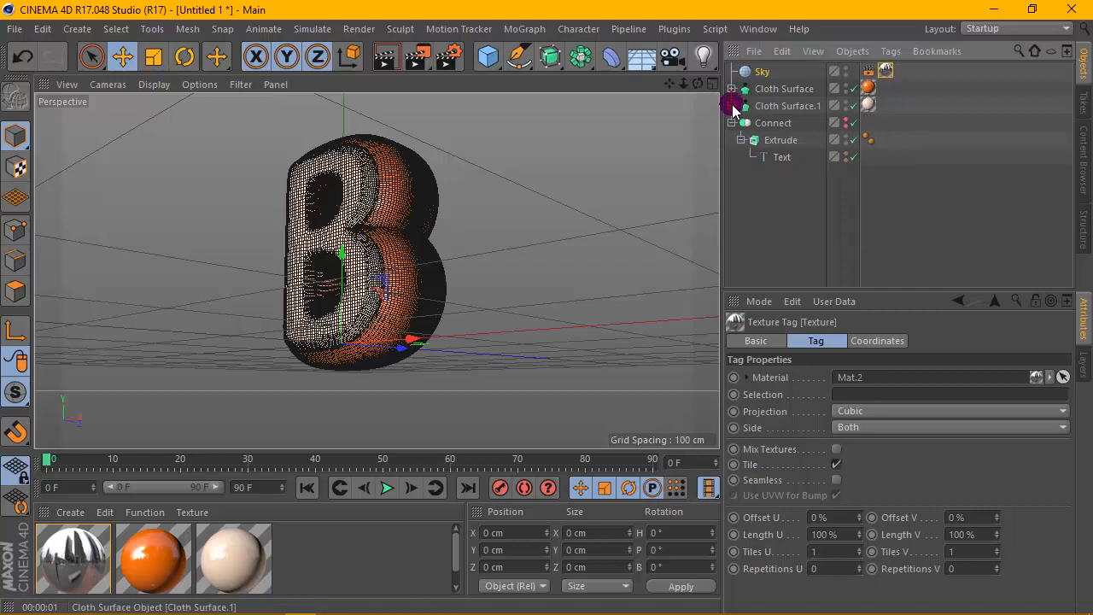
{"action": "left_click_drag", "start_coordinate": [758, 112], "coordinate": [760, 112]}
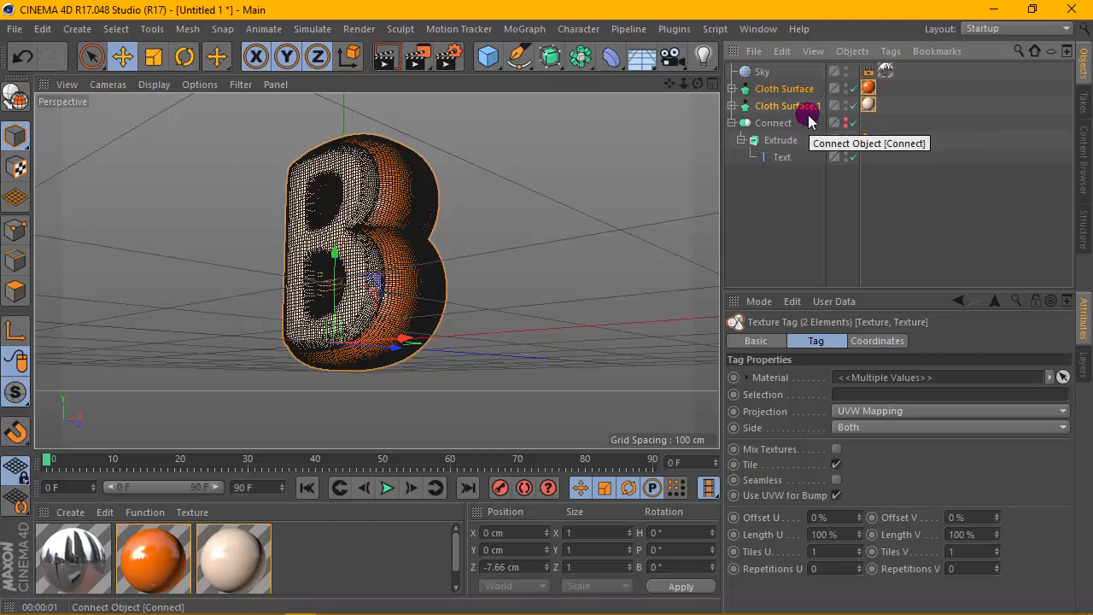
{"action": "left_click_drag", "start_coordinate": [497, 60], "coordinate": [524, 112]}
{"action": "left_click_drag", "start_coordinate": [773, 126], "coordinate": [763, 74]}
{"action": "double_click", "coordinate": [765, 73]}
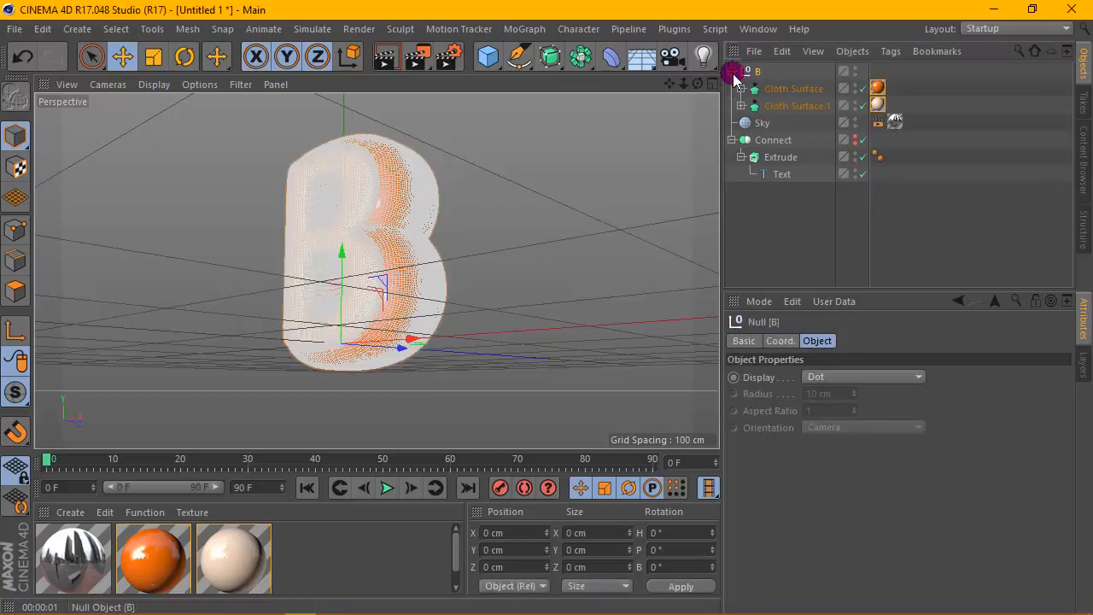
- Rotate the B null to -90° pitch so the letter lies flat
{"action": "left_click", "coordinate": [732, 71]}
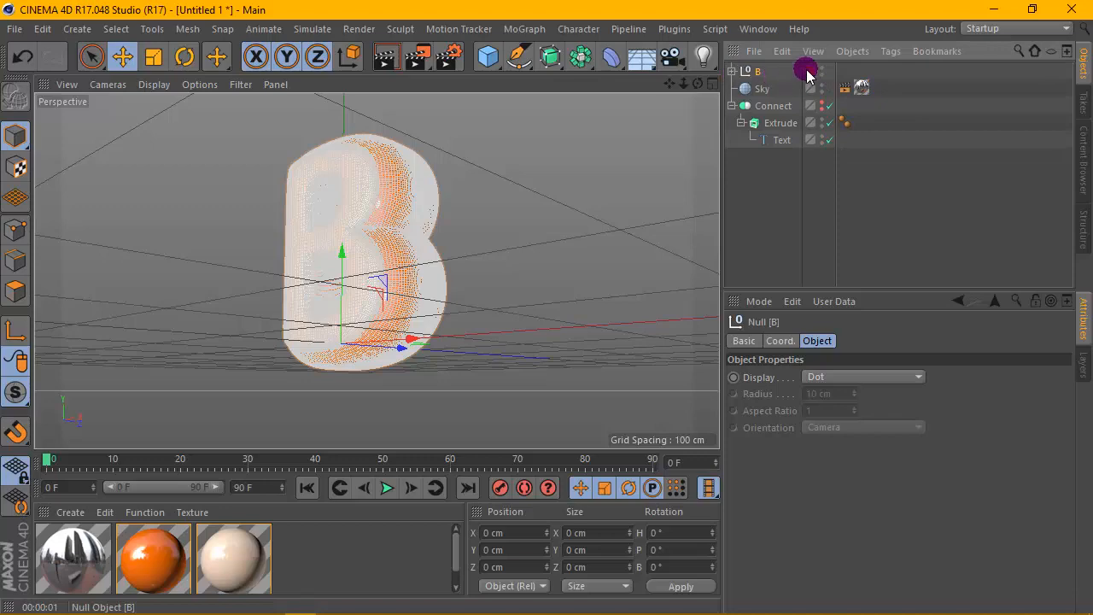
{"action": "left_click", "coordinate": [732, 72]}
{"action": "left_click_drag", "start_coordinate": [698, 83], "coordinate": [667, 98]}
{"action": "left_click", "coordinate": [108, 85]}
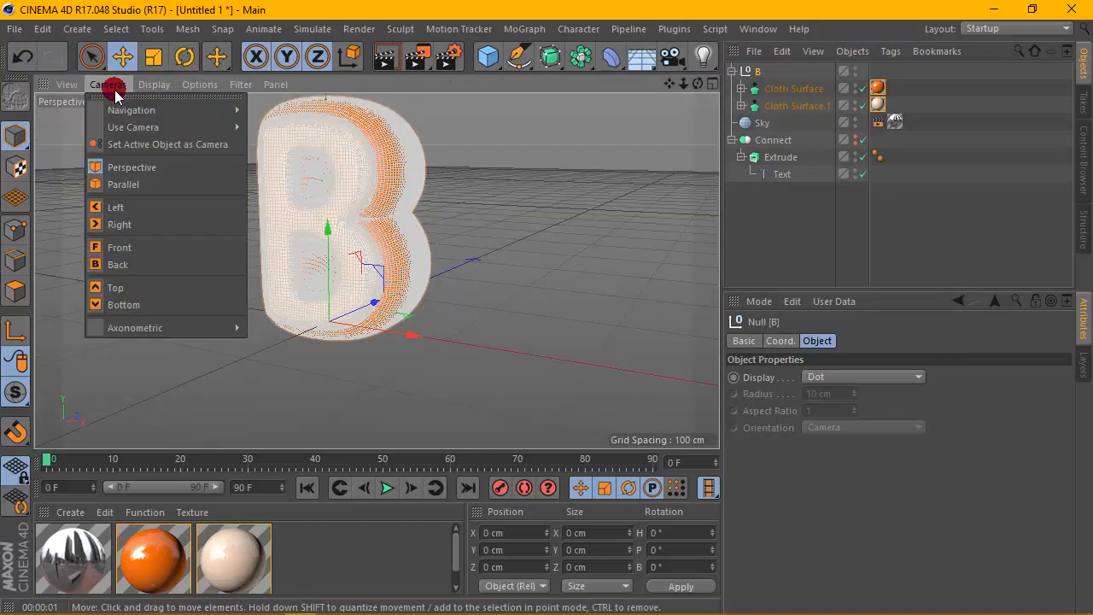
{"action": "mouse_move", "coordinate": [139, 84]}
{"action": "left_click", "coordinate": [159, 116]}
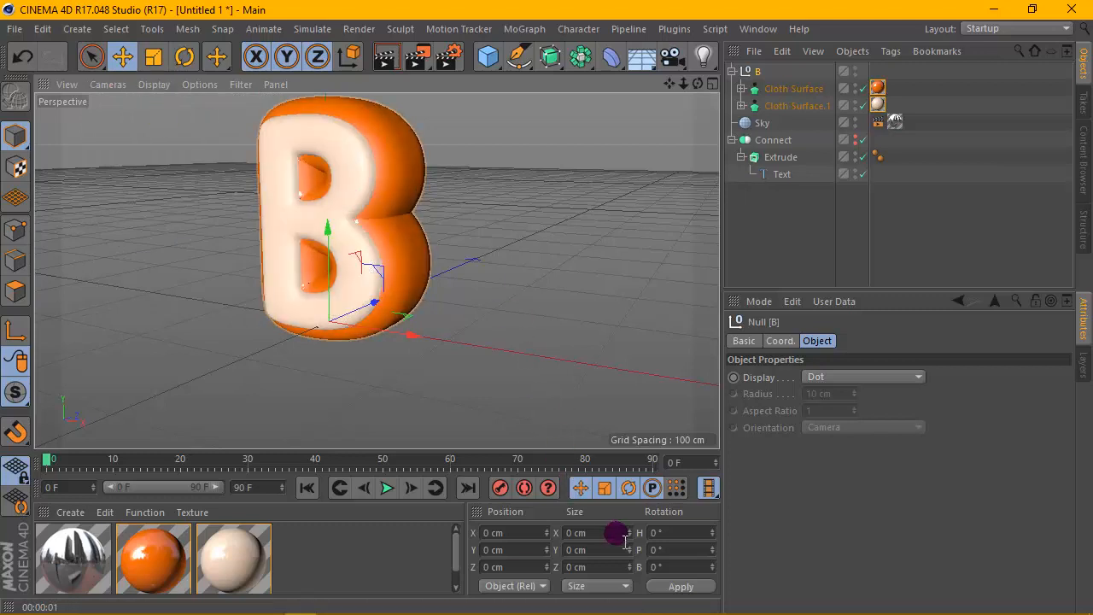
{"action": "left_click", "coordinate": [733, 73]}
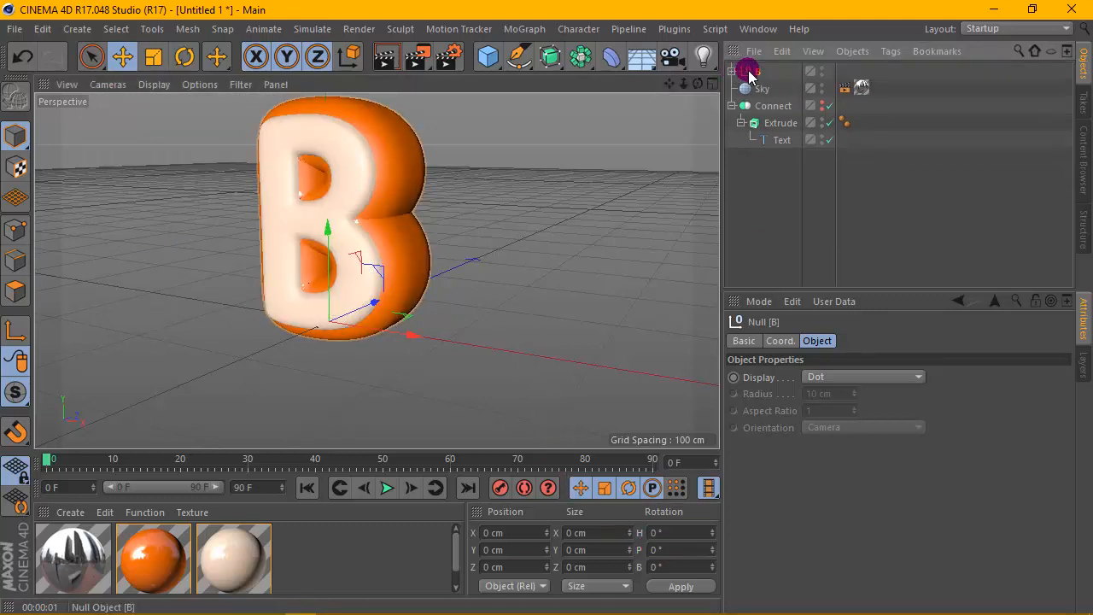
{"action": "left_click", "coordinate": [636, 547]}
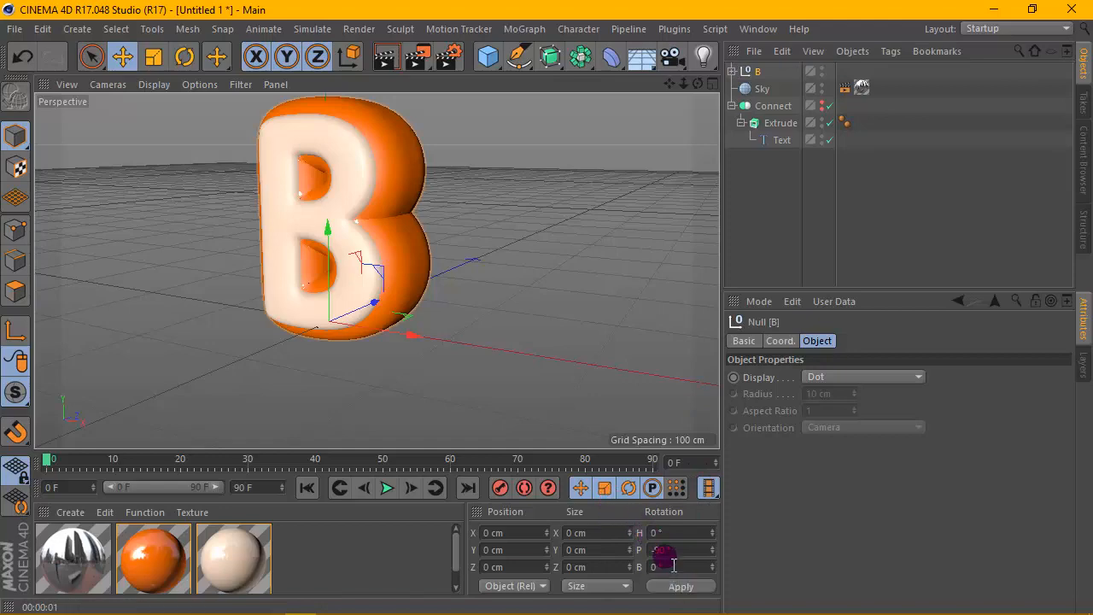
{"action": "type", "text": "-90"}
{"action": "key", "text": "Return"}
- Add a Floor object and raise the B null about 48 cm above it
{"action": "left_click_drag", "start_coordinate": [698, 84], "coordinate": [696, 175]}
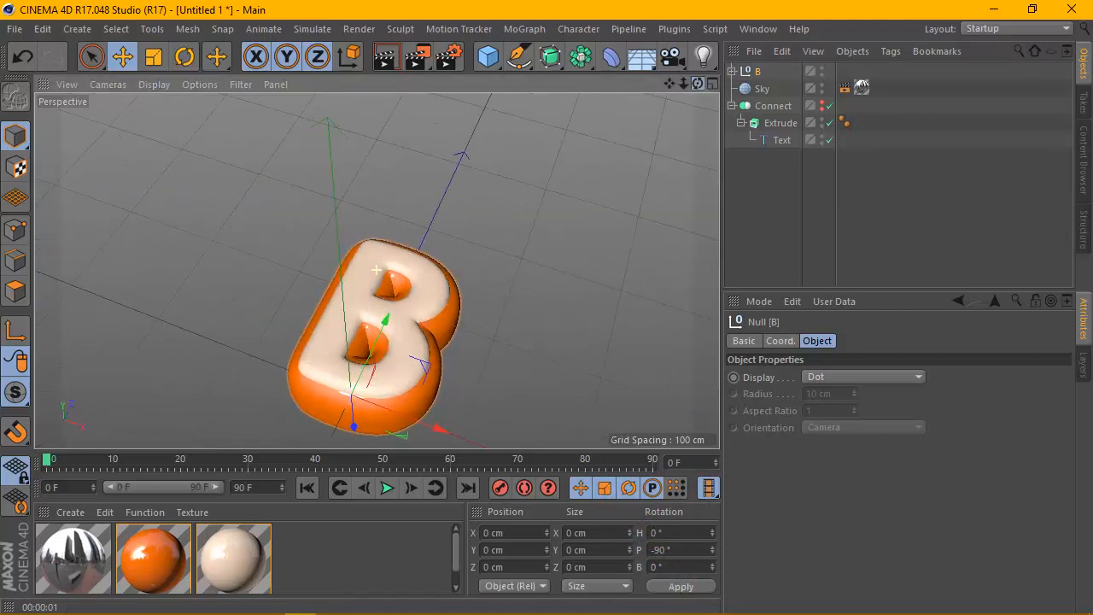
{"action": "mouse_move", "coordinate": [669, 84]}
{"action": "left_mouse_down"}
{"action": "mouse_move", "coordinate": [664, 54]}
{"action": "mouse_move", "coordinate": [689, 83]}
{"action": "mouse_move", "coordinate": [662, 50]}
{"action": "mouse_move", "coordinate": [670, 58]}
{"action": "mouse_move", "coordinate": [655, 71]}
{"action": "mouse_move", "coordinate": [686, 76]}
{"action": "mouse_move", "coordinate": [727, 42]}
{"action": "mouse_move", "coordinate": [704, 114]}
{"action": "mouse_move", "coordinate": [709, 98]}
{"action": "mouse_move", "coordinate": [665, 86]}
{"action": "left_mouse_up"}
{"action": "scroll", "coordinate": [535, 171], "scroll_direction": "up", "scroll_amount": 3}
{"action": "scroll", "coordinate": [375, 224], "scroll_direction": "up", "scroll_amount": 3}
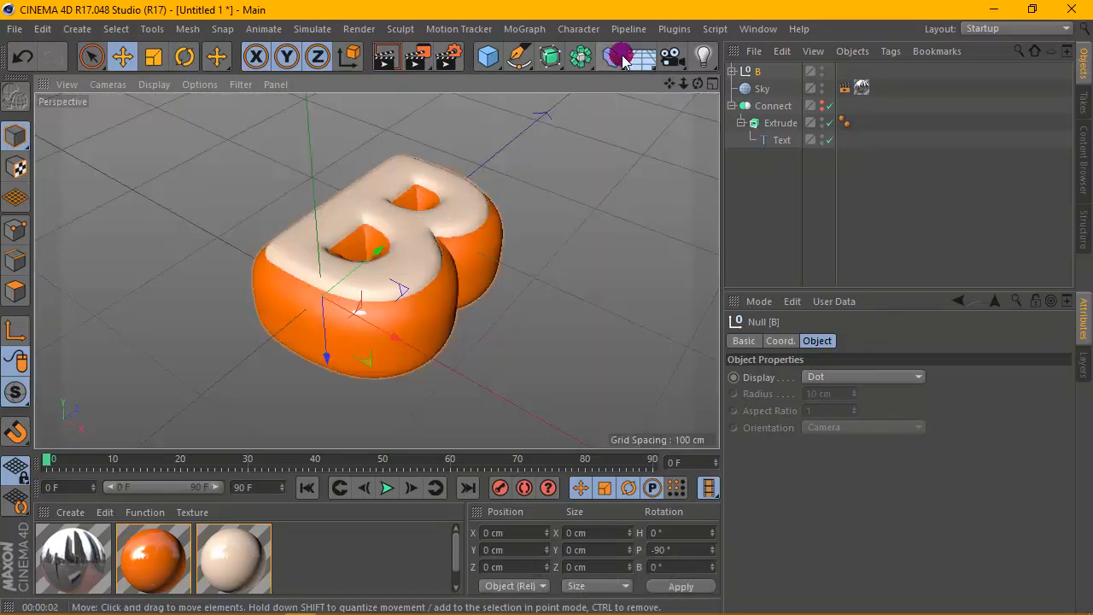
{"action": "left_click_drag", "start_coordinate": [624, 59], "coordinate": [705, 80]}
{"action": "left_click", "coordinate": [756, 88]}
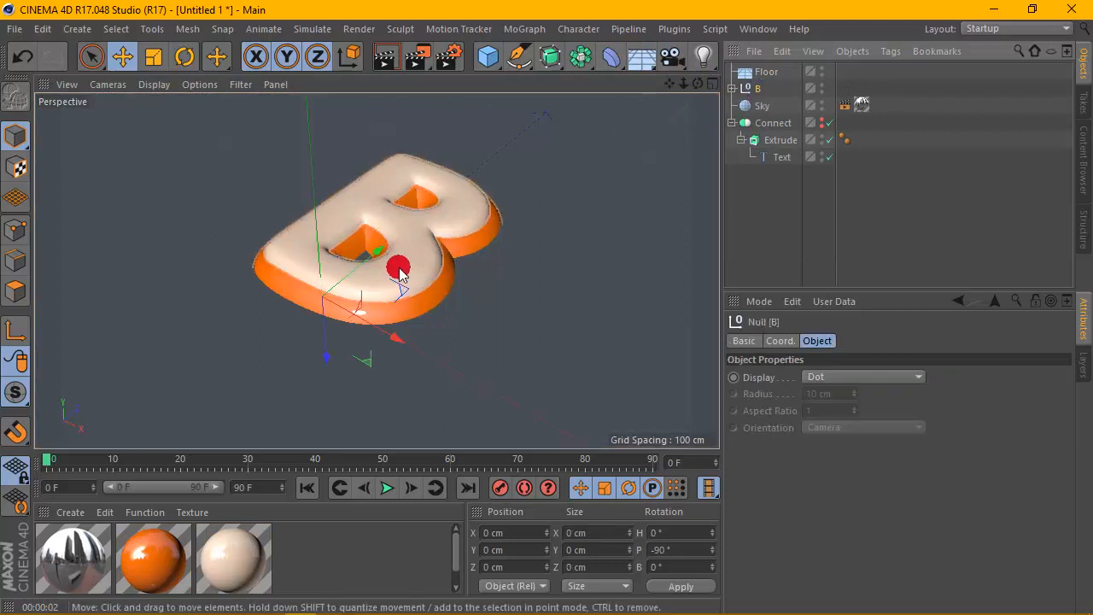
{"action": "left_click_drag", "start_coordinate": [328, 335], "coordinate": [313, 279]}
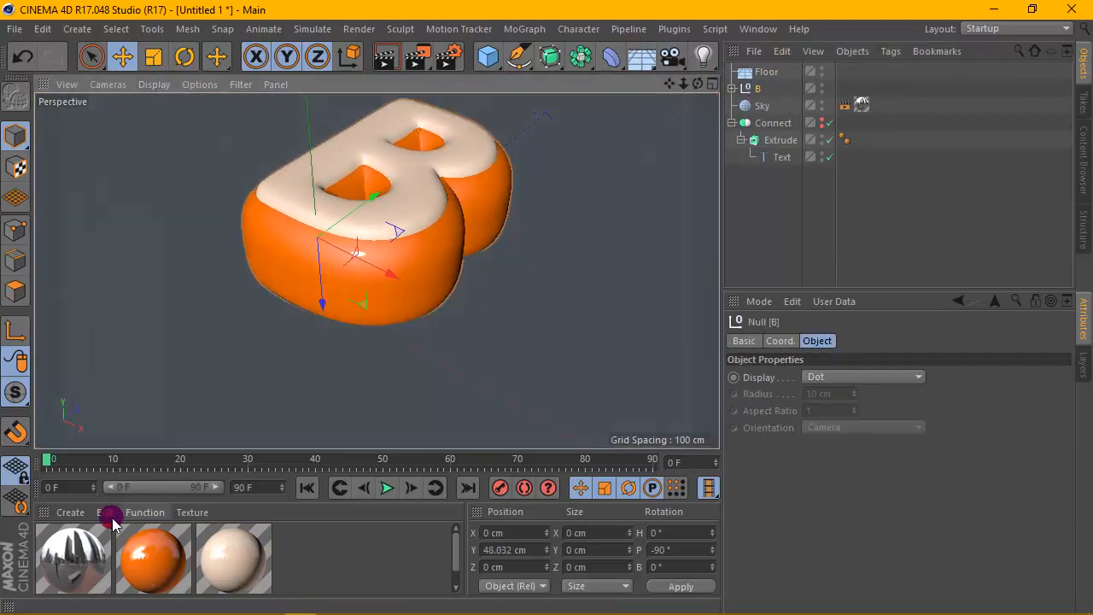
{"action": "left_click", "coordinate": [70, 511]}
{"action": "left_click", "coordinate": [62, 490]}
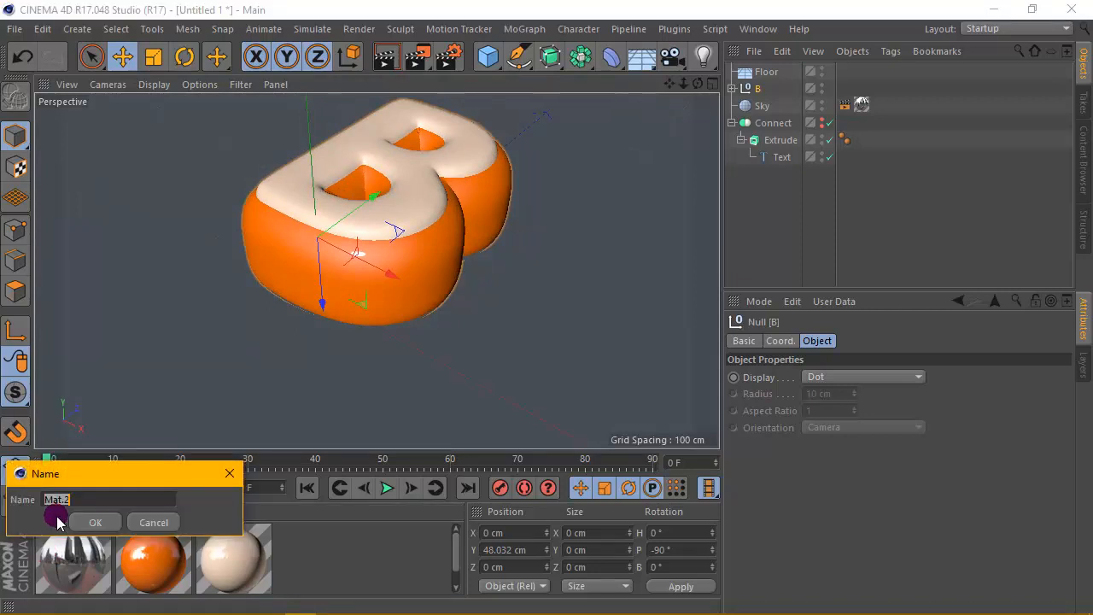
{"action": "key", "text": "Escape"}
- Create a new material, disable its reflectance, and set its color to blue (H 197°, S 79%, V 68%)
{"action": "left_click", "coordinate": [70, 512]}
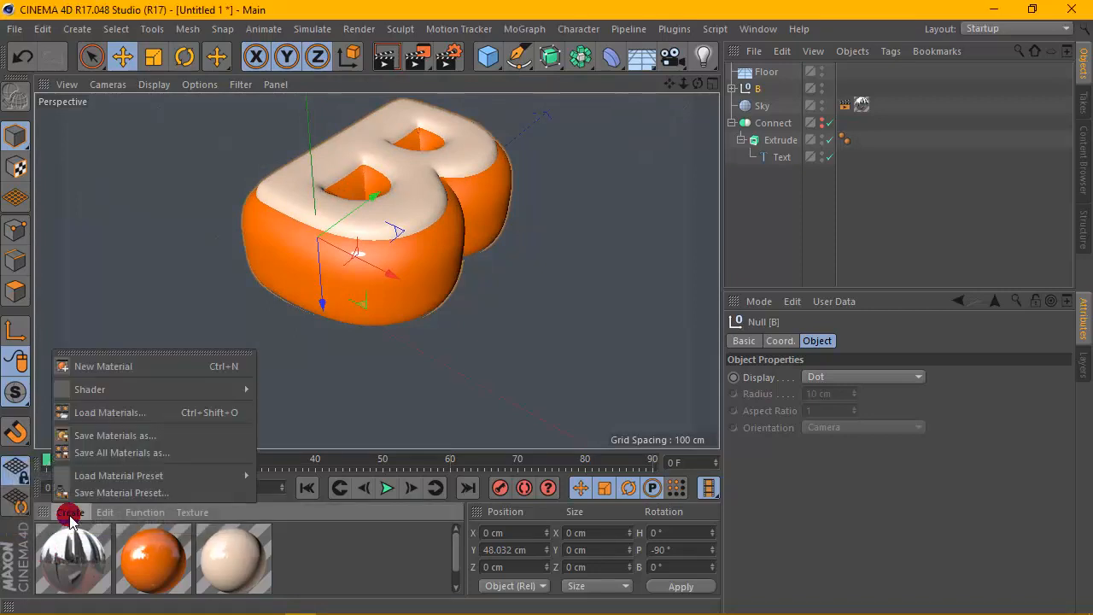
{"action": "left_click", "coordinate": [104, 366]}
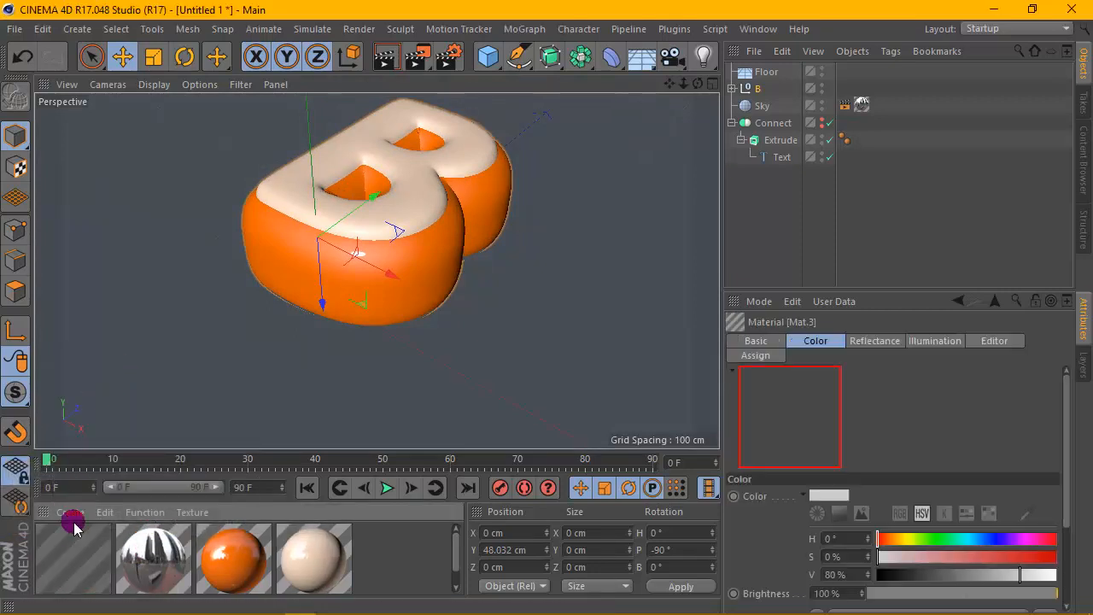
{"action": "double_click", "coordinate": [73, 547]}
{"action": "left_click", "coordinate": [340, 358]}
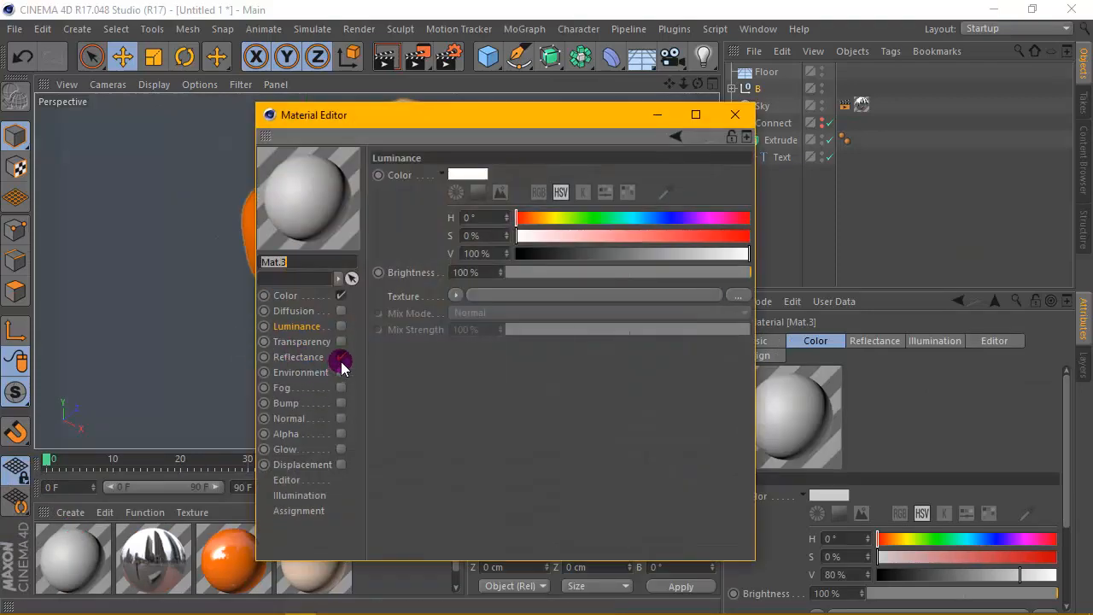
{"action": "left_click", "coordinate": [285, 295]}
{"action": "left_click", "coordinate": [470, 179]}
{"action": "left_click", "coordinate": [483, 193]}
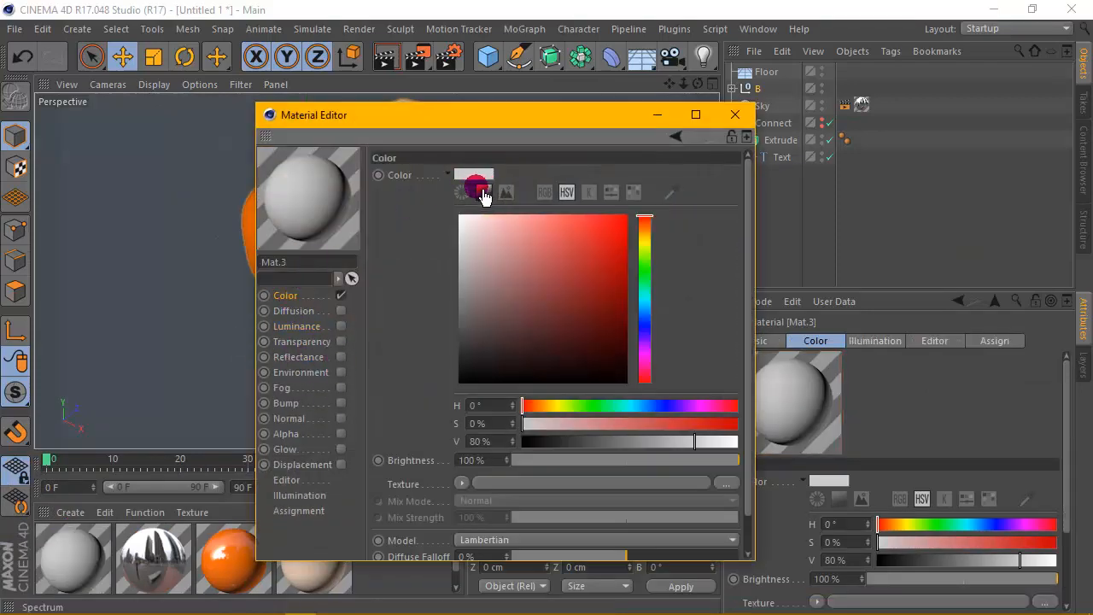
{"action": "left_click_drag", "start_coordinate": [654, 295], "coordinate": [647, 306]}
{"action": "left_click", "coordinate": [591, 269]}
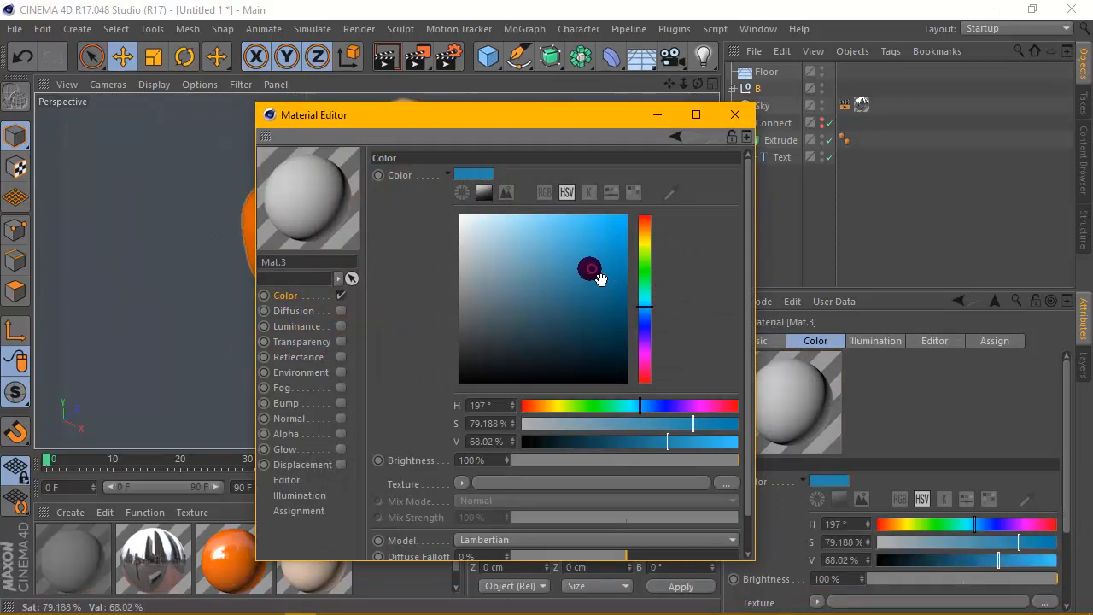
{"action": "left_click", "coordinate": [735, 115]}
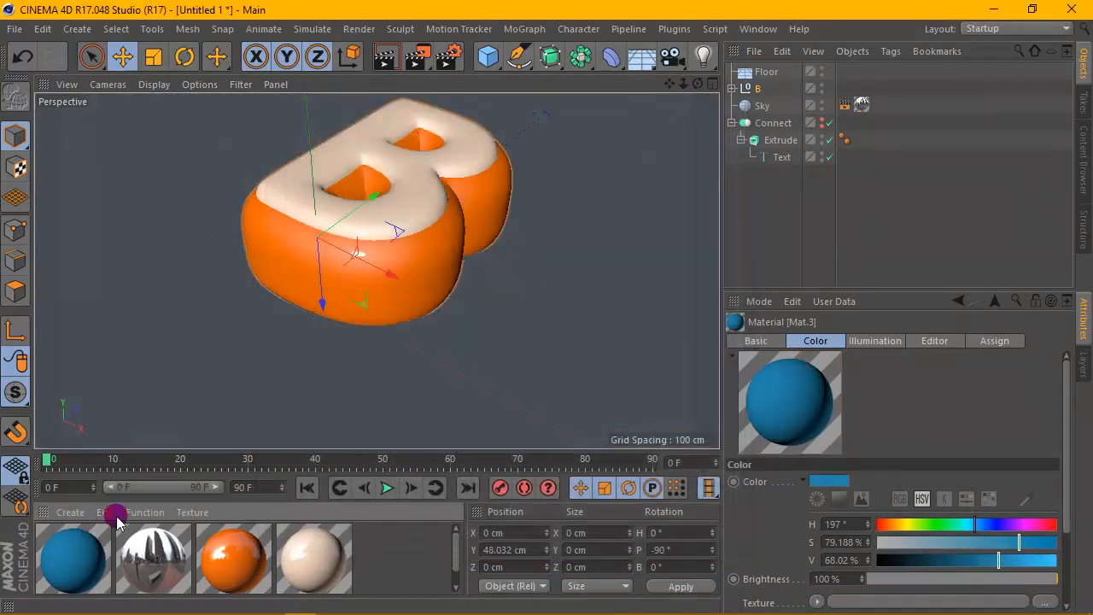
- Apply the blue material Mat.3 to the Floor object
{"action": "left_click_drag", "start_coordinate": [752, 81], "coordinate": [753, 76]}
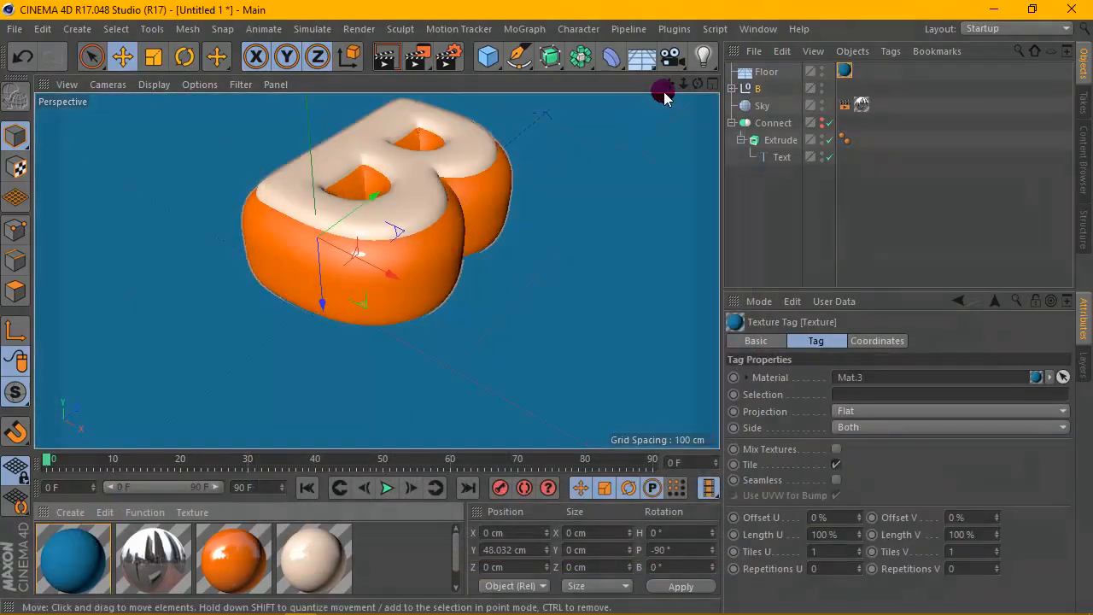
{"action": "left_click_drag", "start_coordinate": [669, 85], "coordinate": [376, 270]}
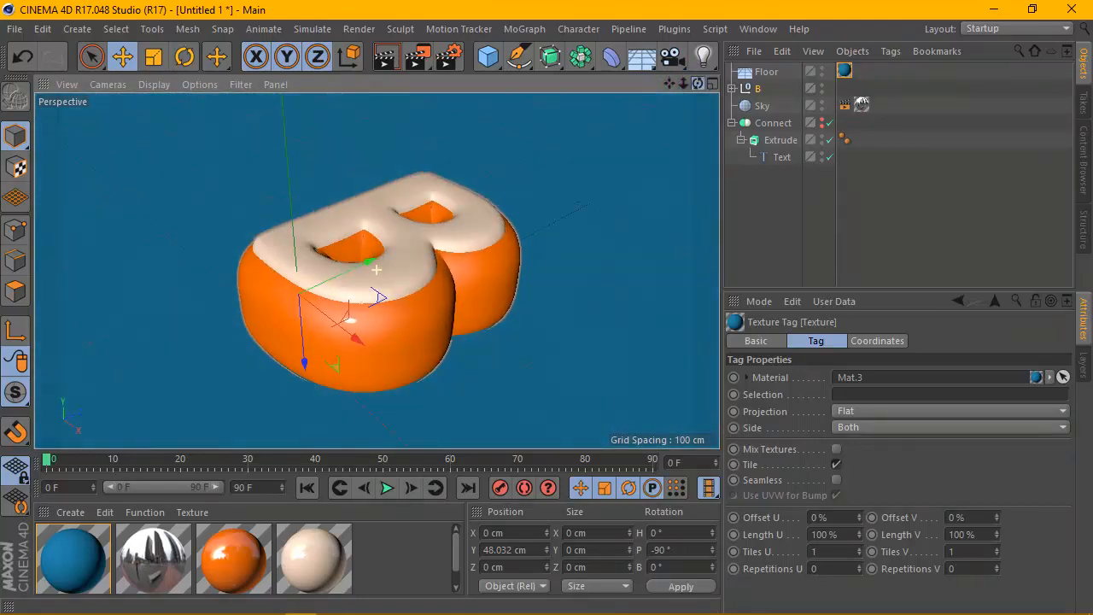
- Raise the B null to about 64.6 cm so the letter rests on the floor
{"action": "left_click", "coordinate": [701, 89]}
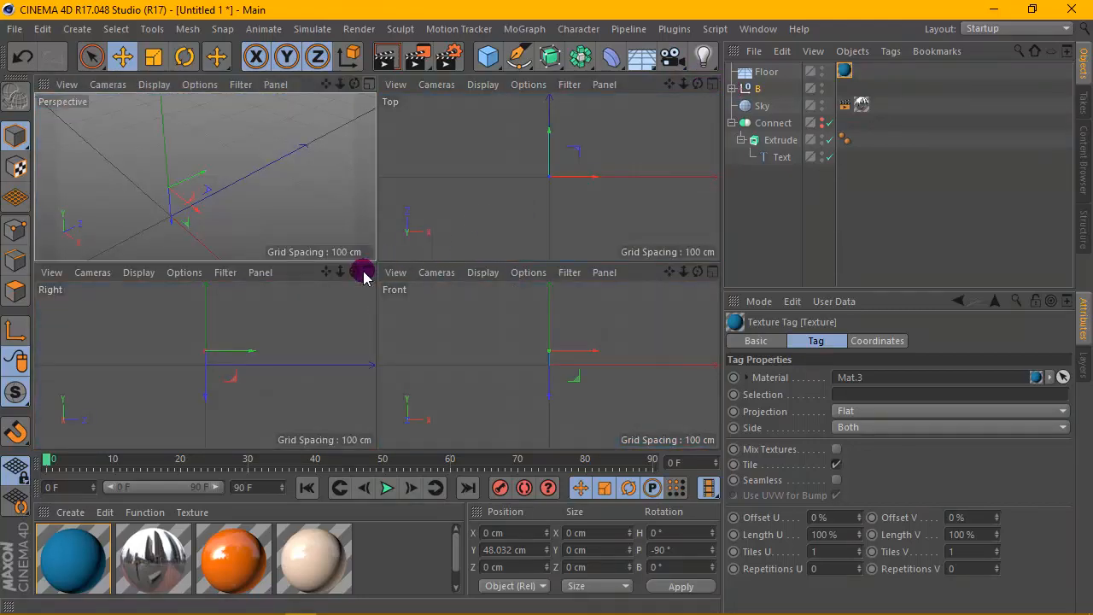
{"action": "left_click", "coordinate": [370, 271]}
{"action": "scroll", "coordinate": [428, 267], "scroll_direction": "up", "scroll_amount": 6}
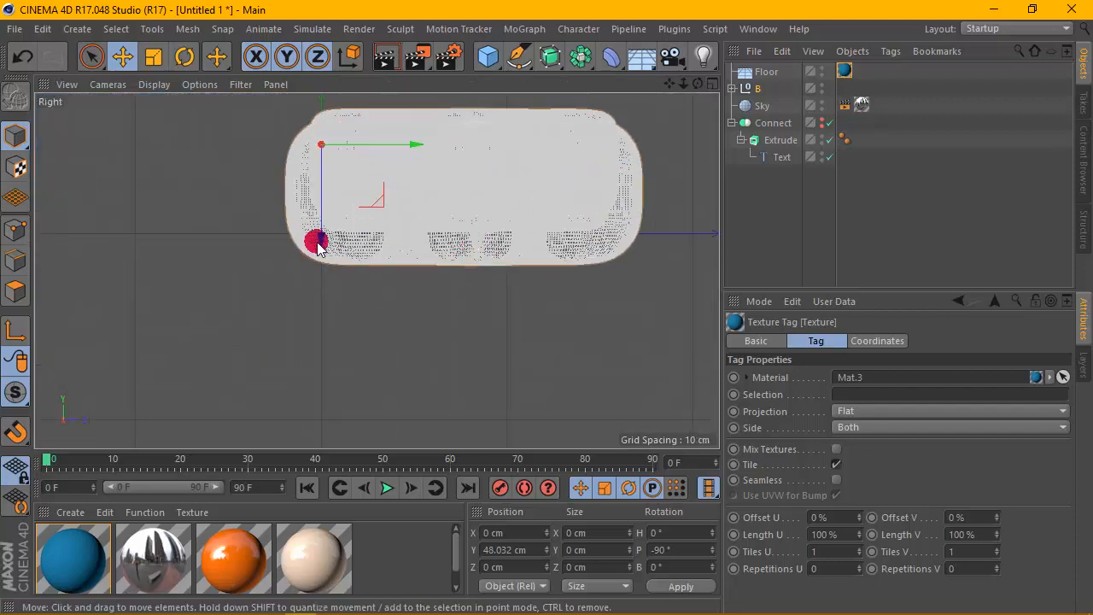
{"action": "left_click_drag", "start_coordinate": [320, 240], "coordinate": [319, 205]}
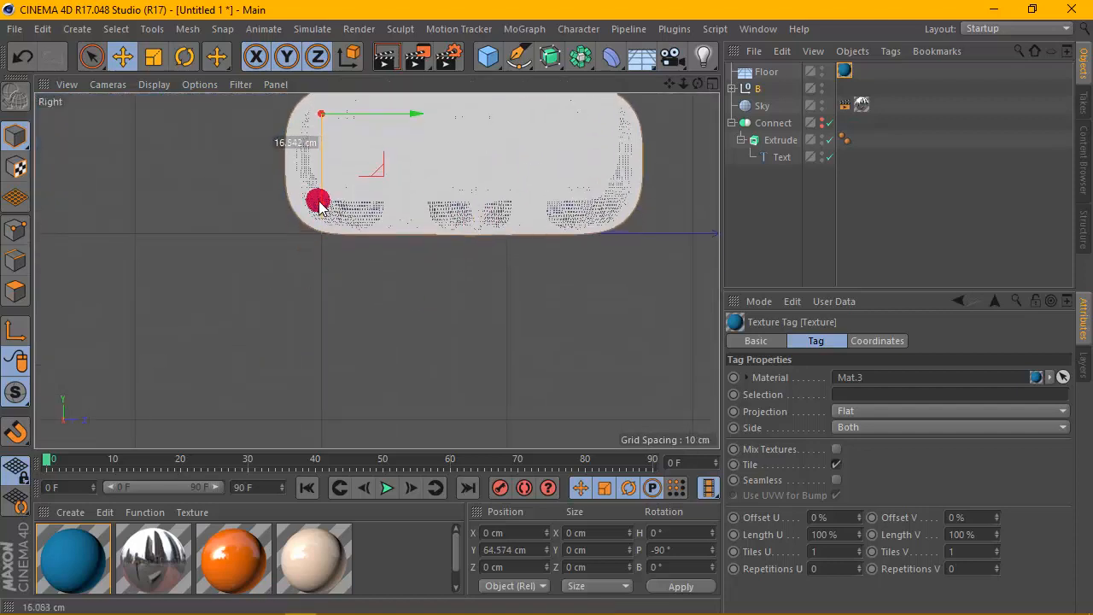
- Render the viewport in perspective
{"action": "left_click", "coordinate": [698, 83]}
{"action": "left_click", "coordinate": [357, 88]}
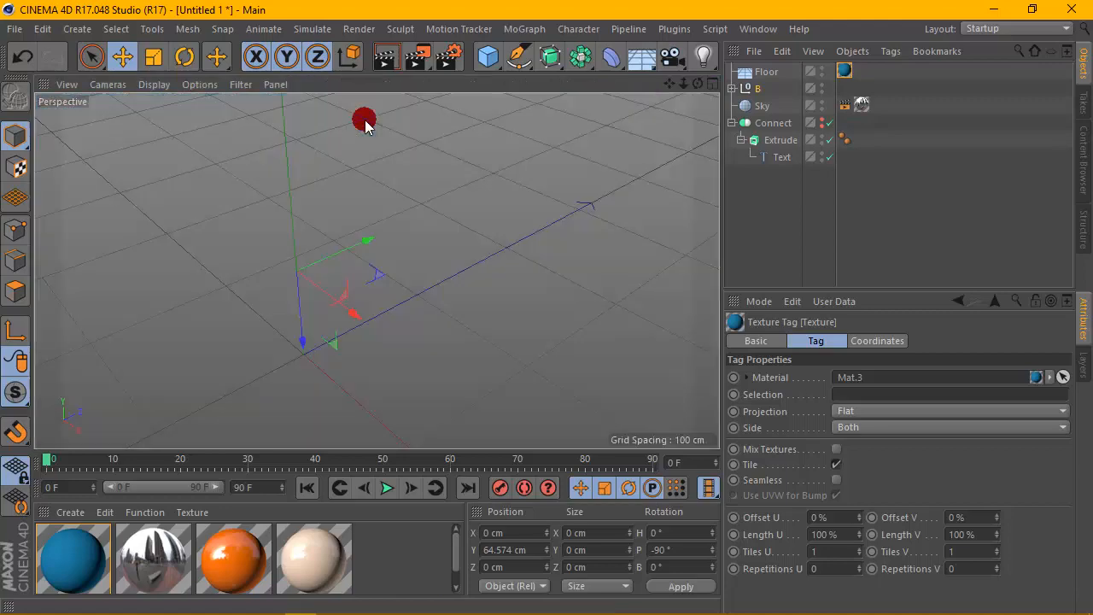
{"action": "scroll", "coordinate": [424, 203], "scroll_direction": "up", "scroll_amount": 3}
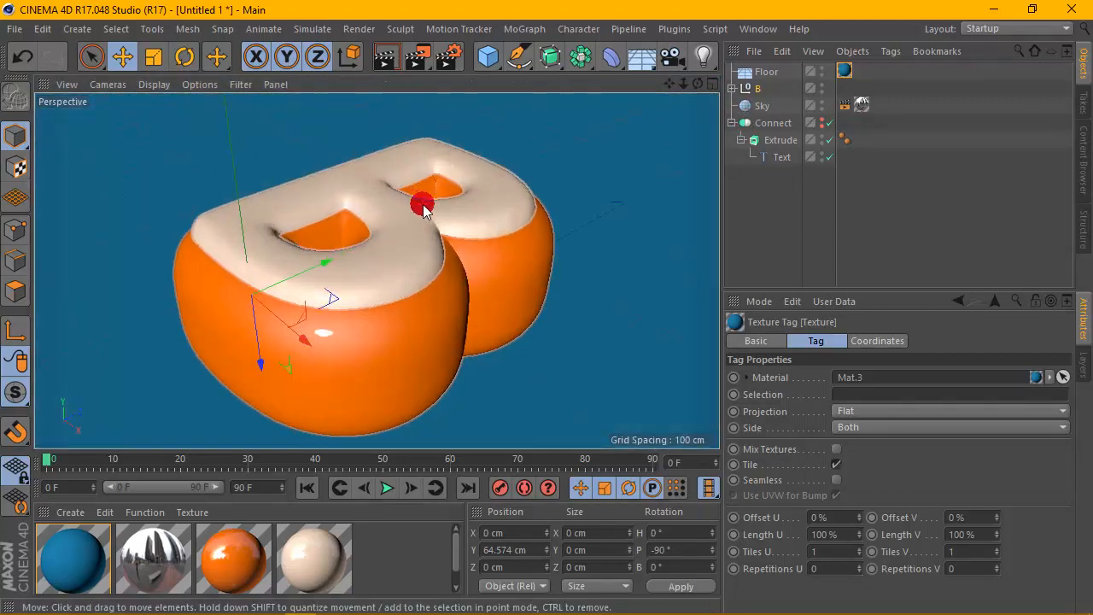
{"action": "left_click", "coordinate": [384, 64]}
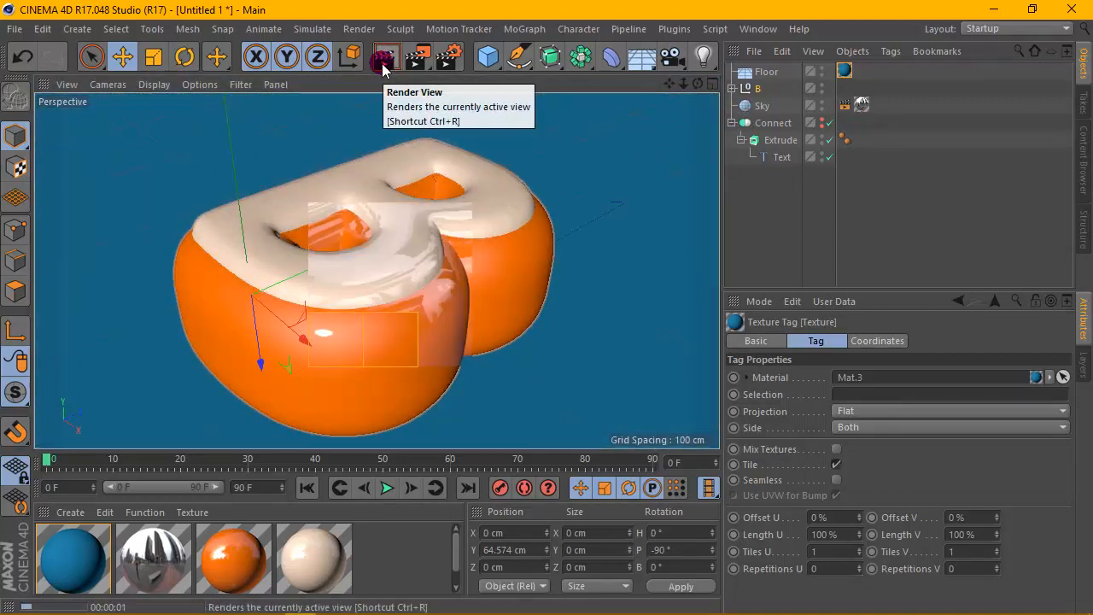
- Add the Global Illumination effect in Render Settings and set the Irradiance Cache record density to Low
{"action": "left_click", "coordinate": [445, 60]}
{"action": "left_click", "coordinate": [52, 311]}
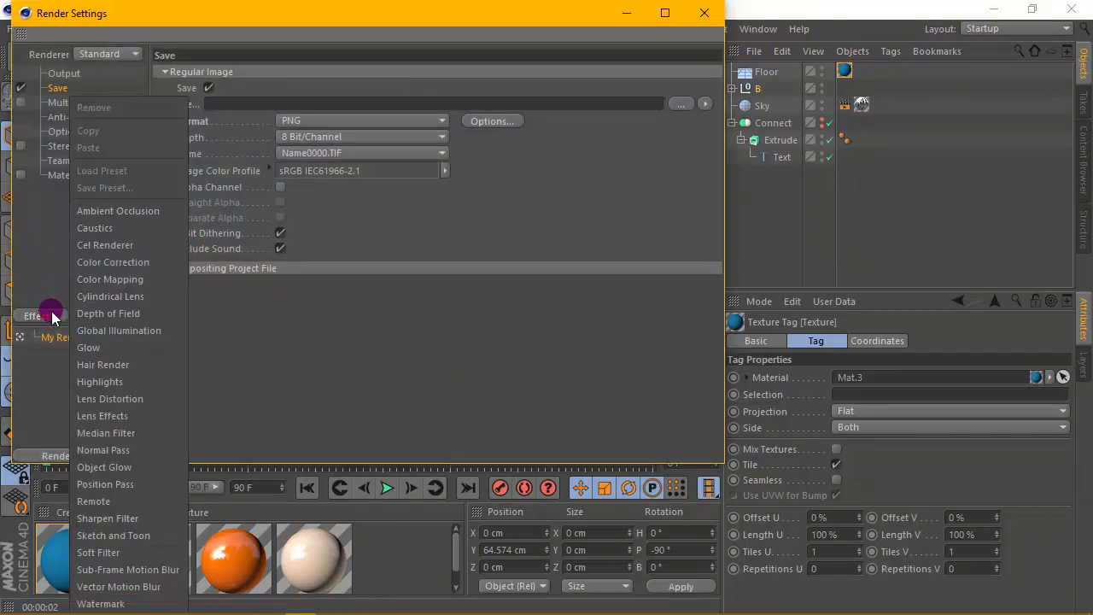
{"action": "left_click", "coordinate": [85, 327]}
{"action": "left_click", "coordinate": [302, 110]}
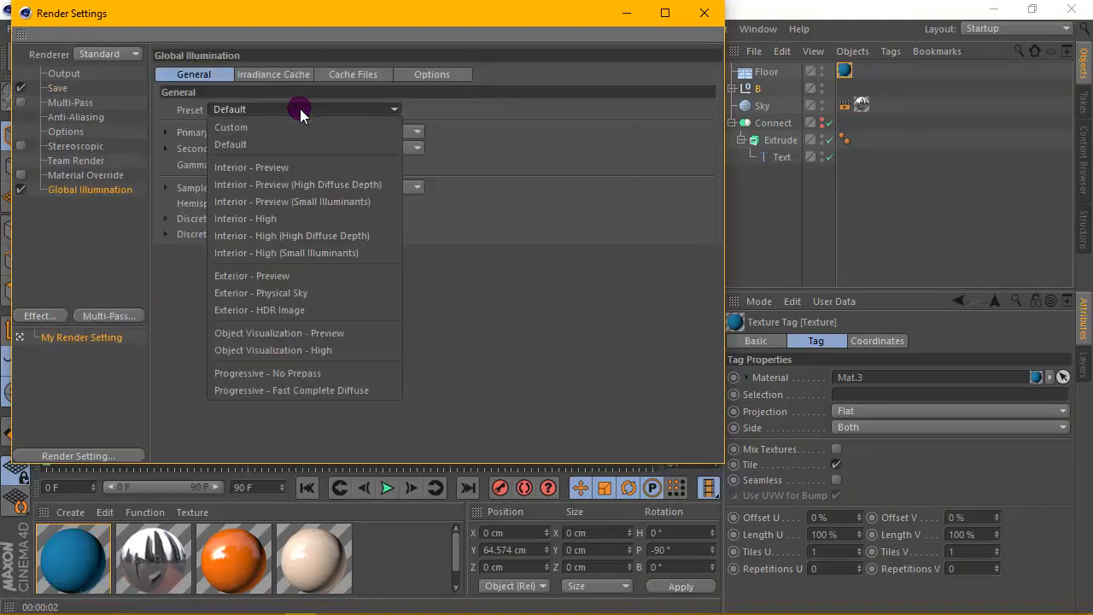
{"action": "left_click", "coordinate": [261, 78]}
{"action": "left_click", "coordinate": [273, 74]}
{"action": "left_click", "coordinate": [281, 109]}
{"action": "left_click", "coordinate": [275, 161]}
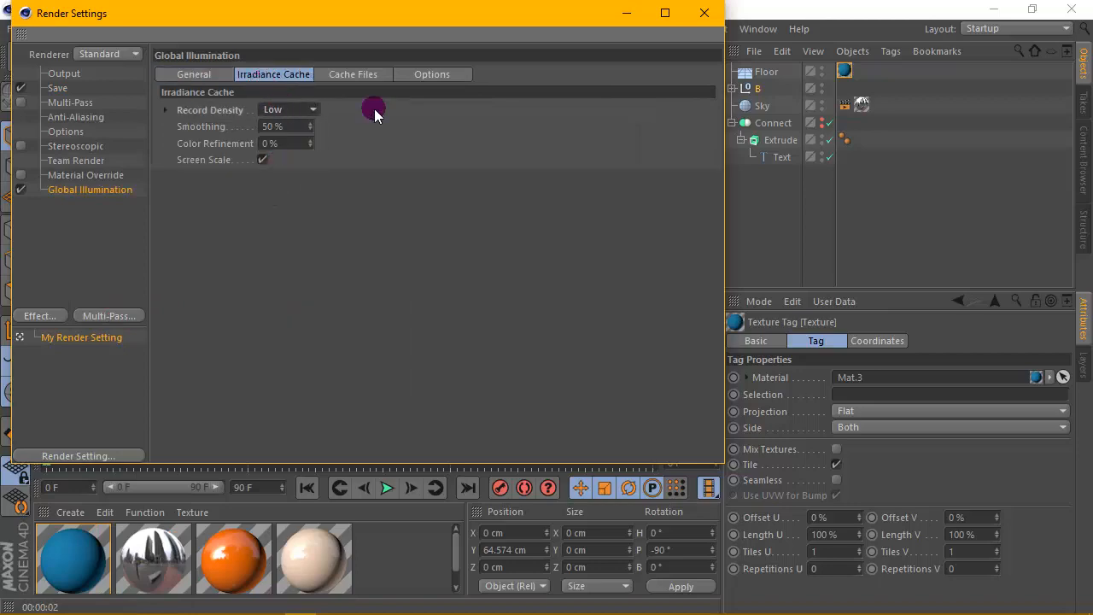
{"action": "left_click", "coordinate": [722, 8]}
- Render the viewport with global illumination
{"action": "left_click", "coordinate": [389, 55]}
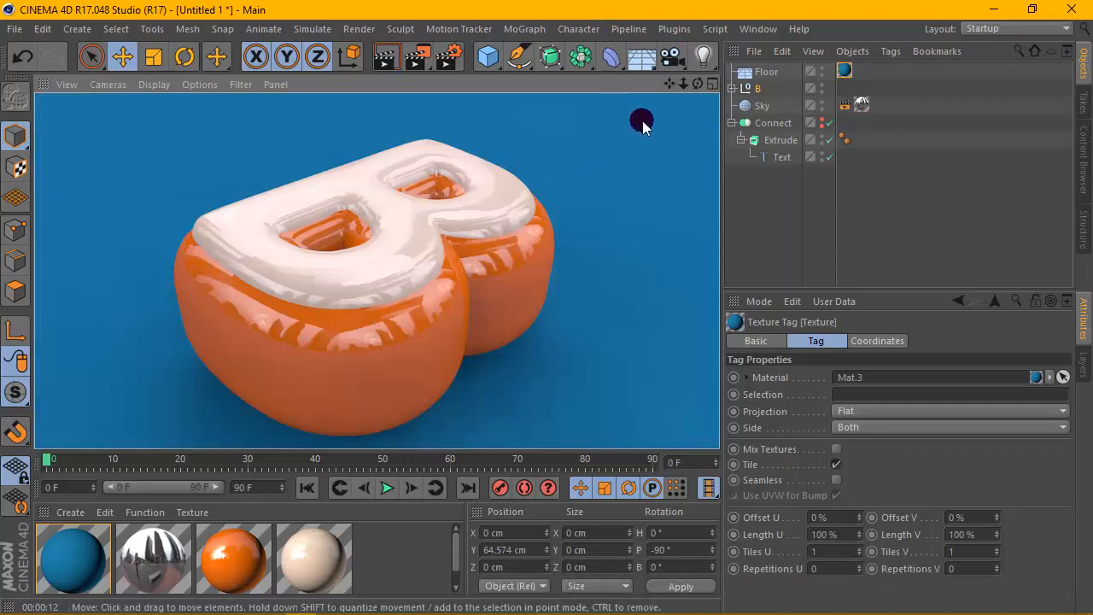
{"action": "mouse_move", "coordinate": [699, 83]}
{"action": "left_mouse_down"}
{"action": "mouse_move", "coordinate": [698, 109]}
{"action": "mouse_move", "coordinate": [698, 75]}
{"action": "mouse_move", "coordinate": [671, 84]}
{"action": "mouse_move", "coordinate": [692, 100]}
{"action": "left_mouse_up"}
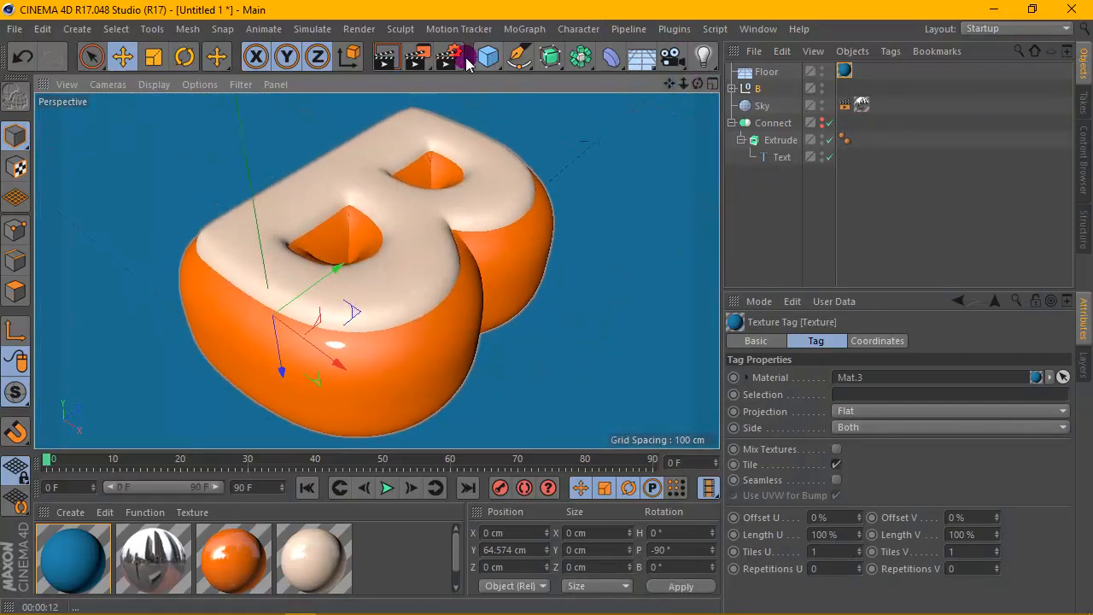
- Add the Ambient Occlusion effect in Render Settings and set Maximum Ray Length to 50 cm and Dispersion to 50%
{"action": "left_click", "coordinate": [444, 58]}
{"action": "left_click", "coordinate": [48, 314]}
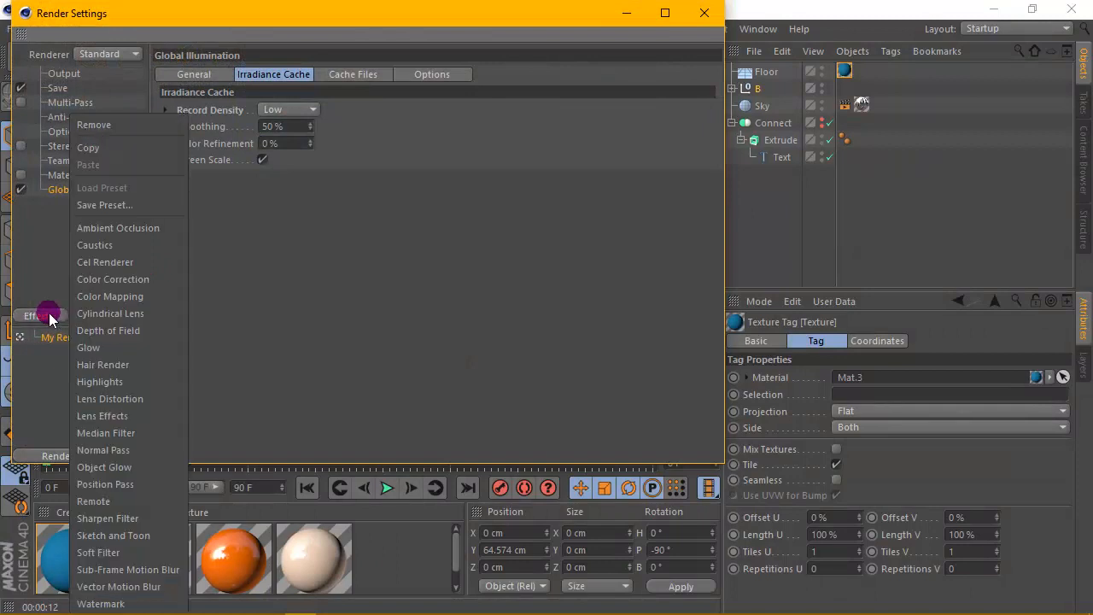
{"action": "left_click", "coordinate": [87, 228]}
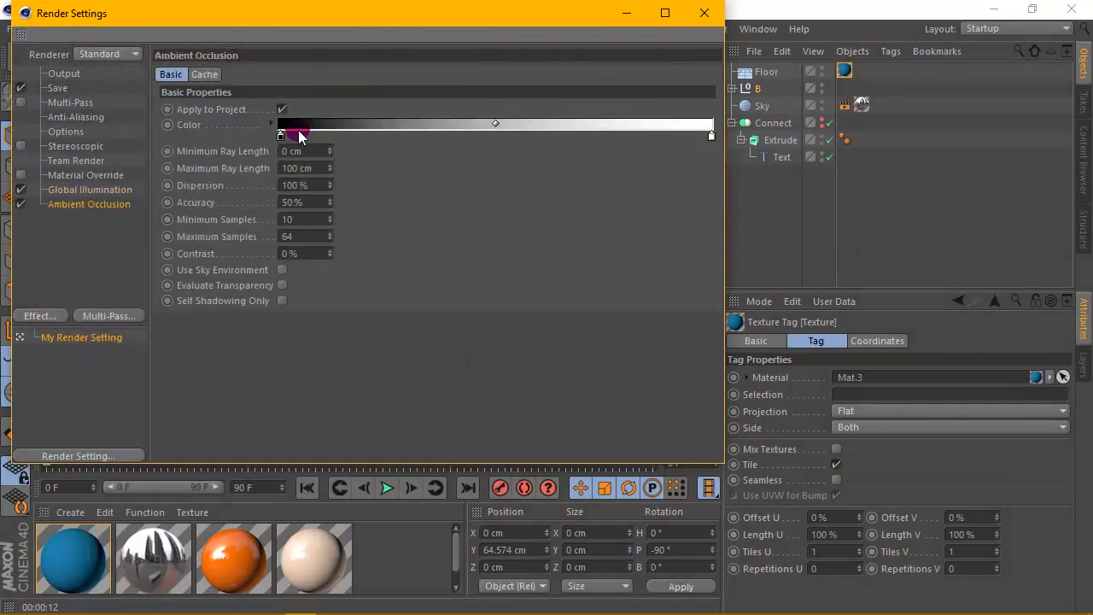
{"action": "left_click", "coordinate": [312, 186]}
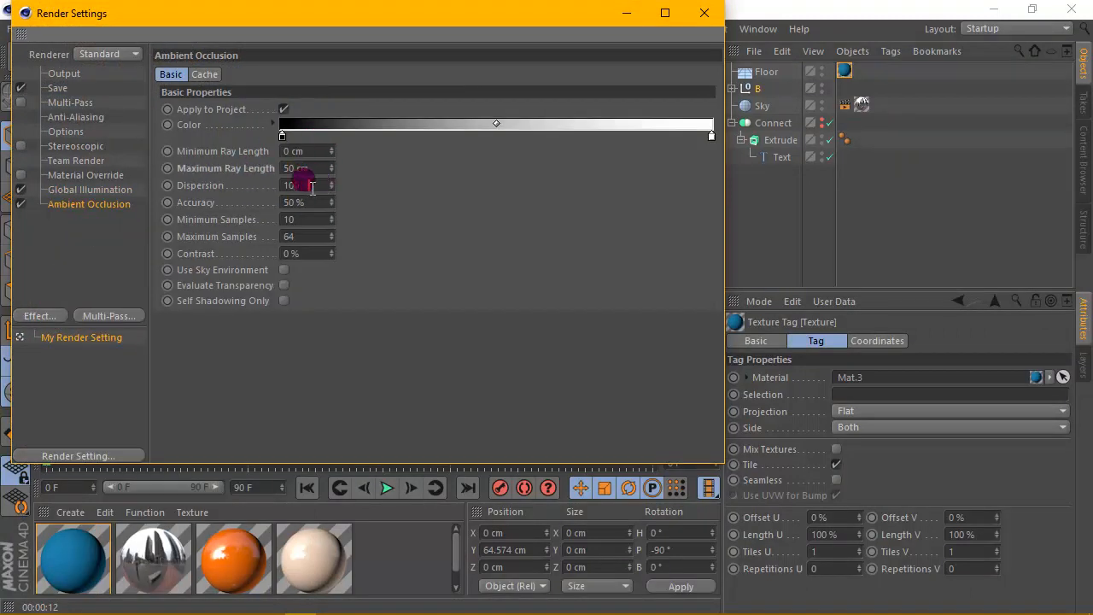
- Adjust the start colour of the ambient occlusion gradient in the Color Picker and close Render Settings
{"action": "double_click", "coordinate": [282, 135]}
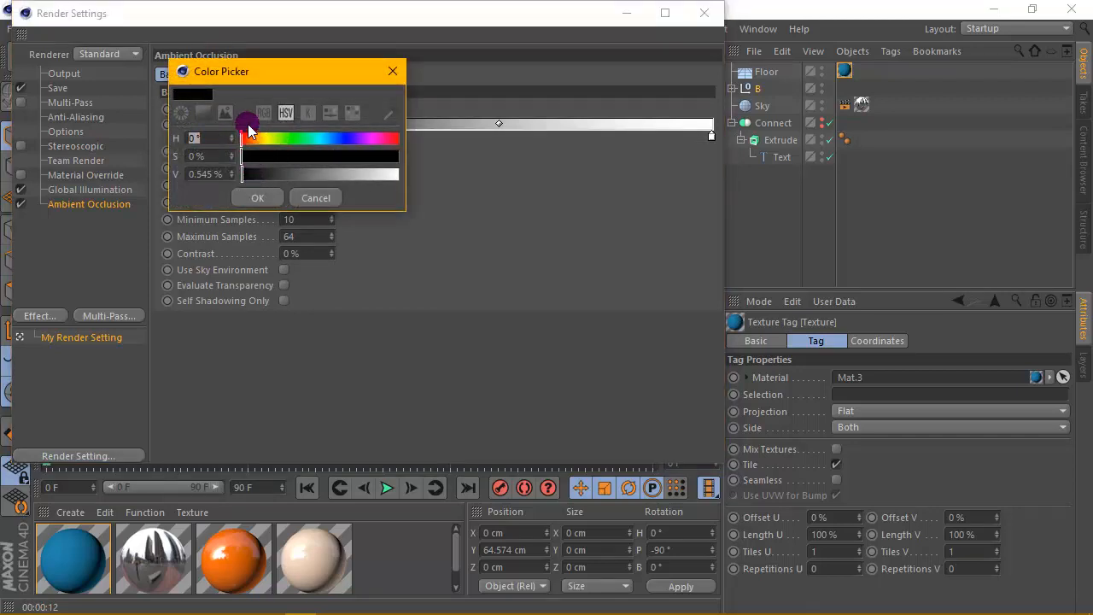
{"action": "left_click", "coordinate": [203, 113]}
{"action": "mouse_move", "coordinate": [206, 271]}
{"action": "left_mouse_down"}
{"action": "mouse_move", "coordinate": [164, 263]}
{"action": "mouse_move", "coordinate": [159, 244]}
{"action": "left_mouse_up"}
{"action": "left_click", "coordinate": [237, 387]}
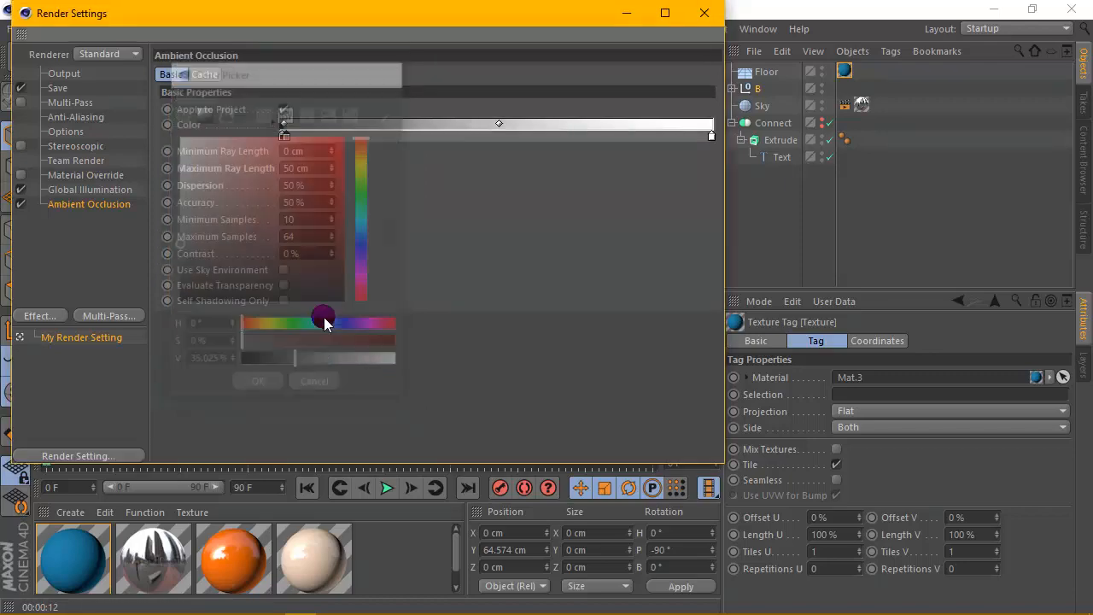
{"action": "left_click", "coordinate": [702, 15]}
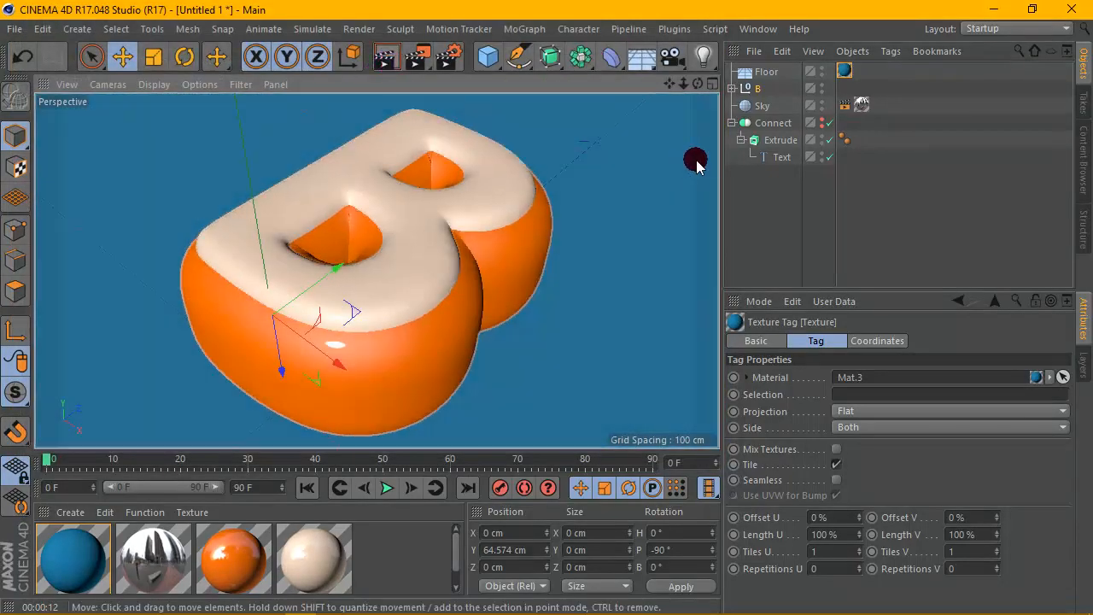
- Render the viewport with ambient occlusion
{"action": "left_click_drag", "start_coordinate": [721, 152], "coordinate": [669, 162]}
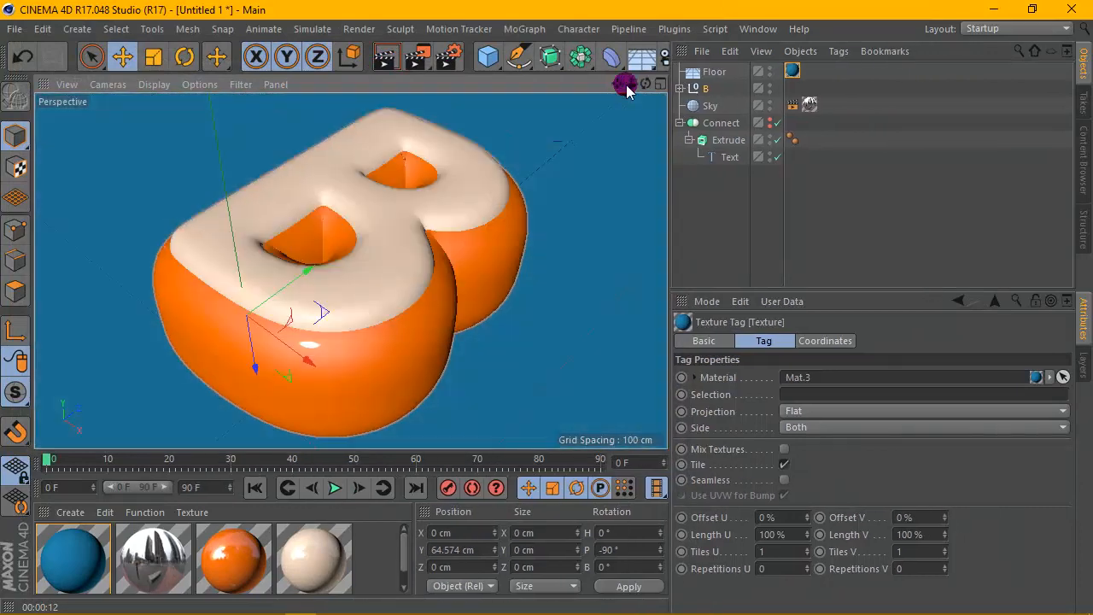
{"action": "left_click_drag", "start_coordinate": [631, 84], "coordinate": [595, 84]}
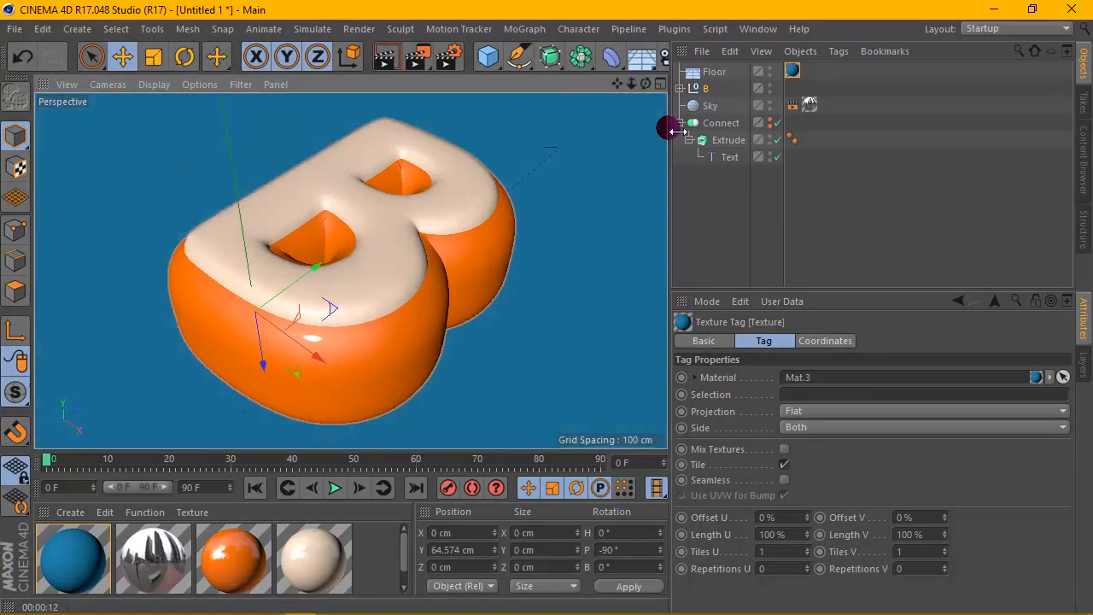
{"action": "mouse_move", "coordinate": [669, 124]}
{"action": "left_mouse_down"}
{"action": "mouse_move", "coordinate": [708, 122]}
{"action": "mouse_move", "coordinate": [674, 128]}
{"action": "left_mouse_up"}
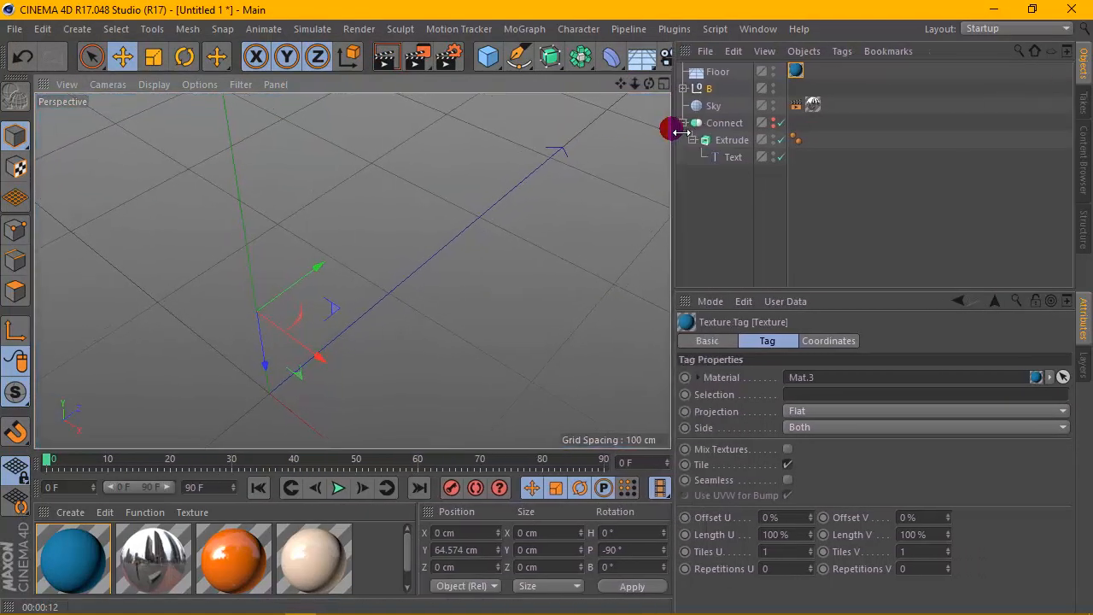
{"action": "left_click", "coordinate": [397, 68]}
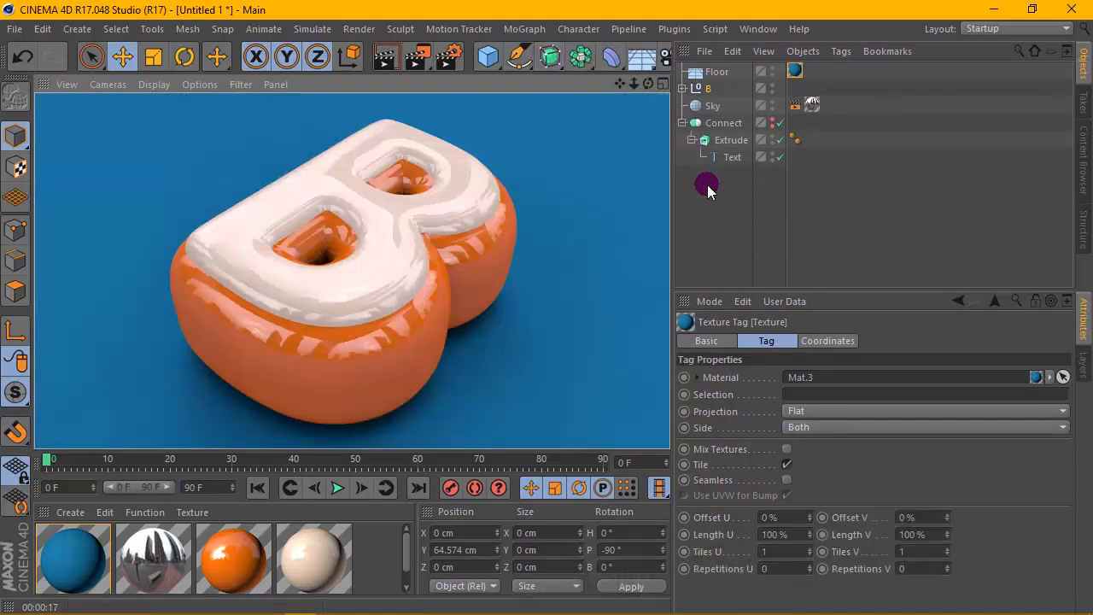
- Add a Compositing tag to the Floor and put the B null in its Exclusion list
{"action": "left_click", "coordinate": [707, 89]}
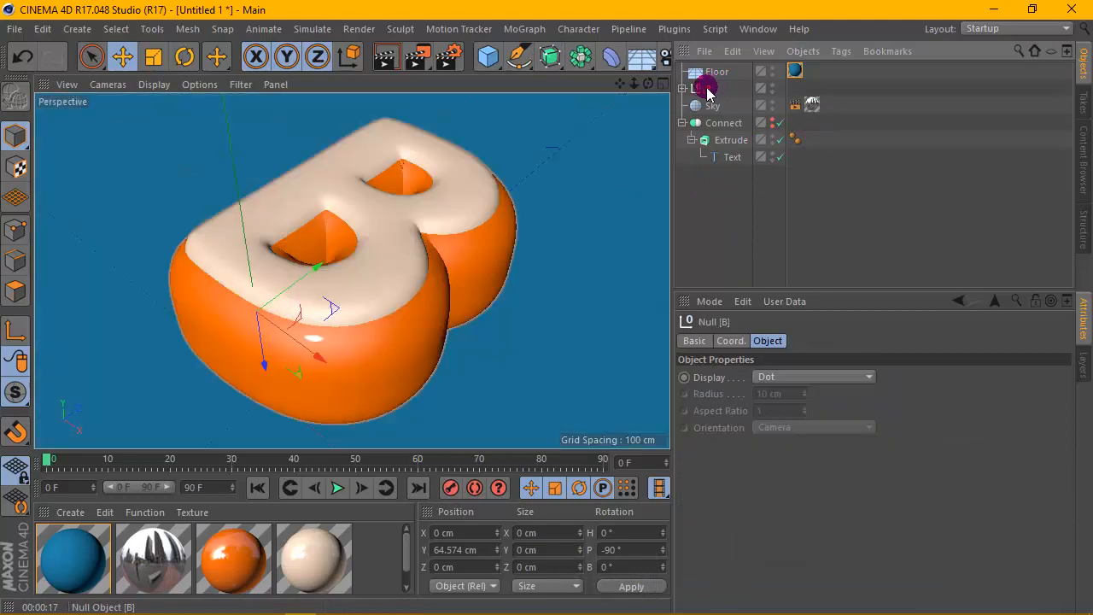
{"action": "right_click", "coordinate": [718, 73]}
{"action": "left_click", "coordinate": [758, 24]}
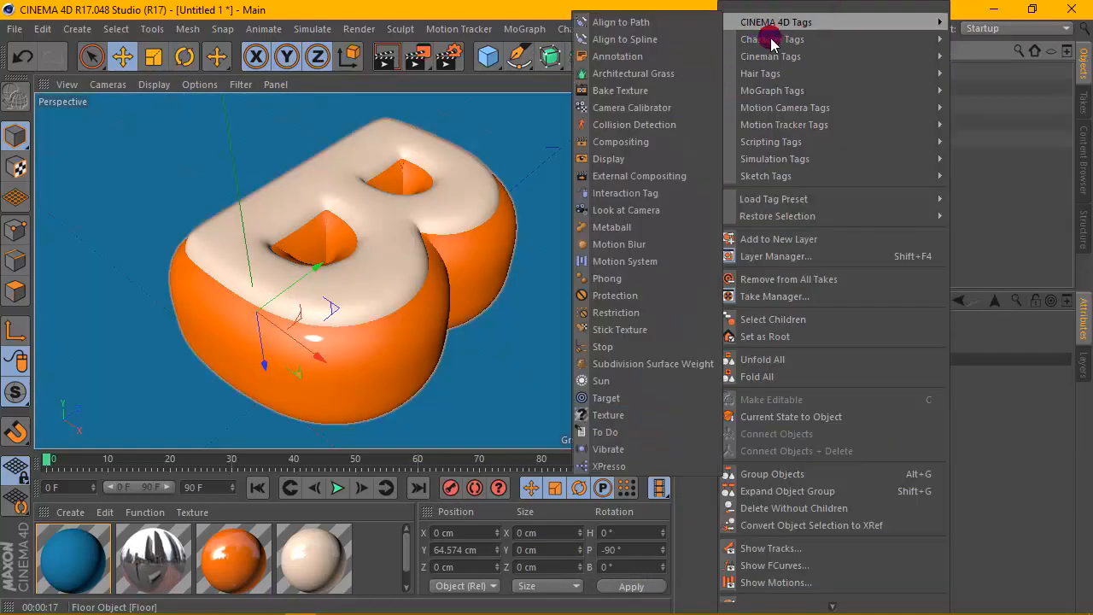
{"action": "left_click", "coordinate": [742, 24]}
{"action": "left_click", "coordinate": [761, 23]}
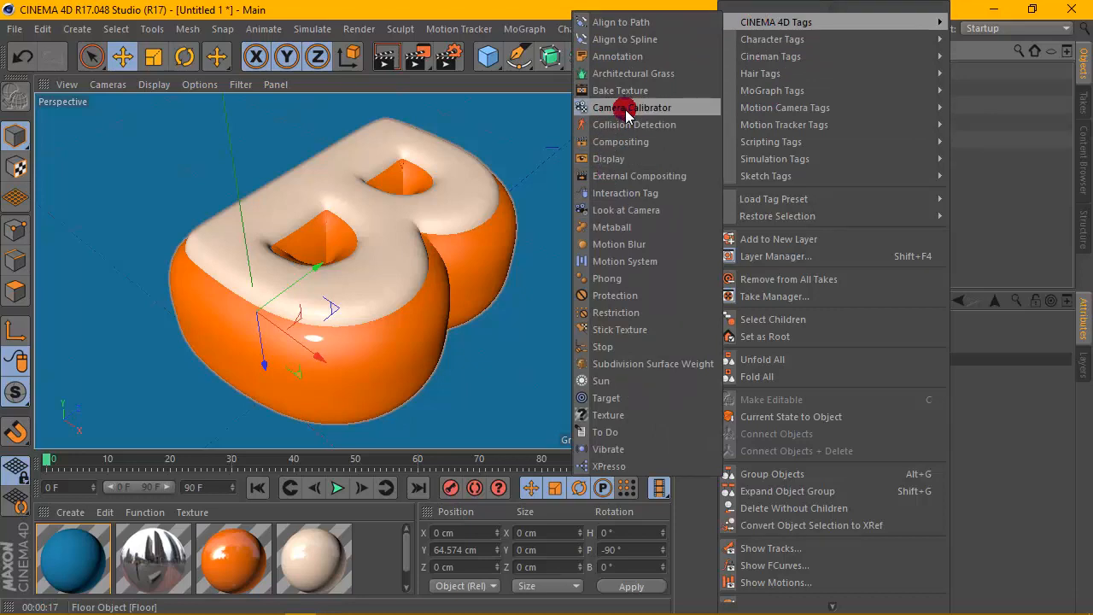
{"action": "left_click", "coordinate": [619, 141]}
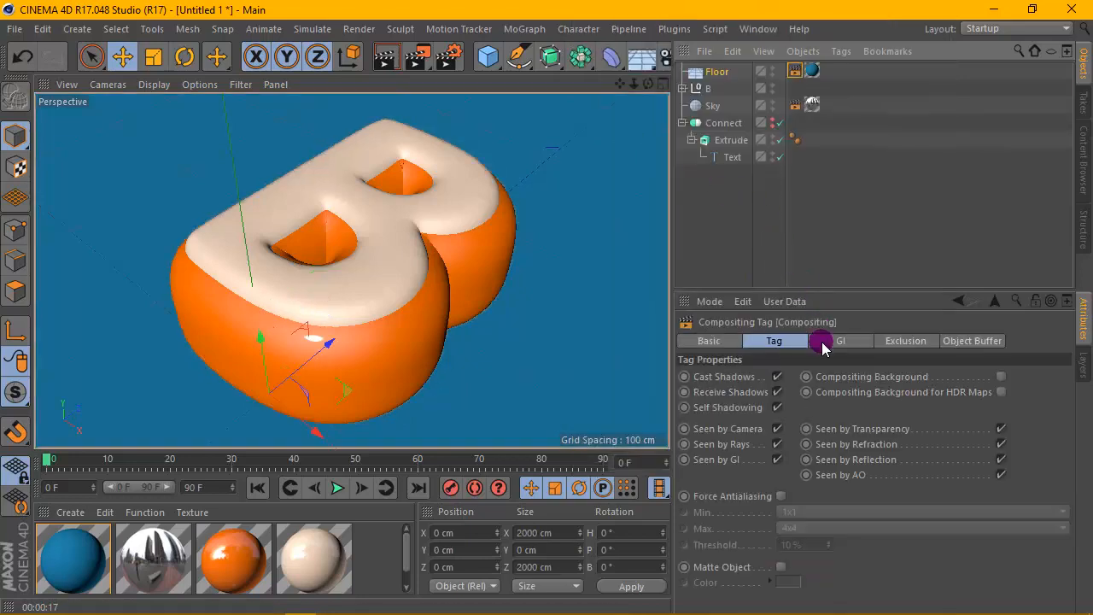
{"action": "left_click", "coordinate": [905, 341]}
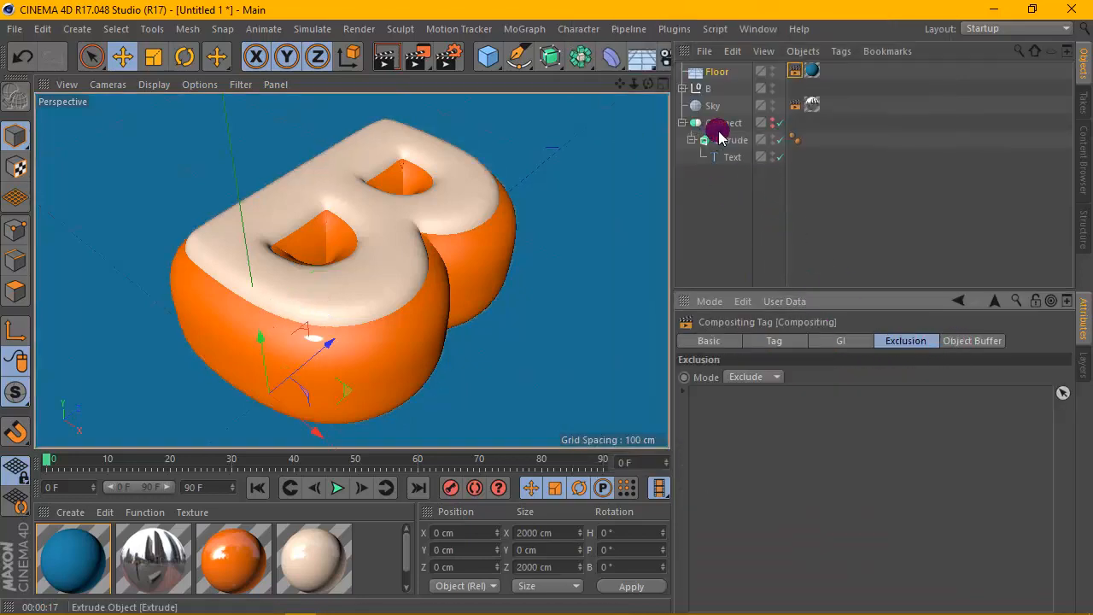
{"action": "left_click_drag", "start_coordinate": [708, 89], "coordinate": [818, 397]}
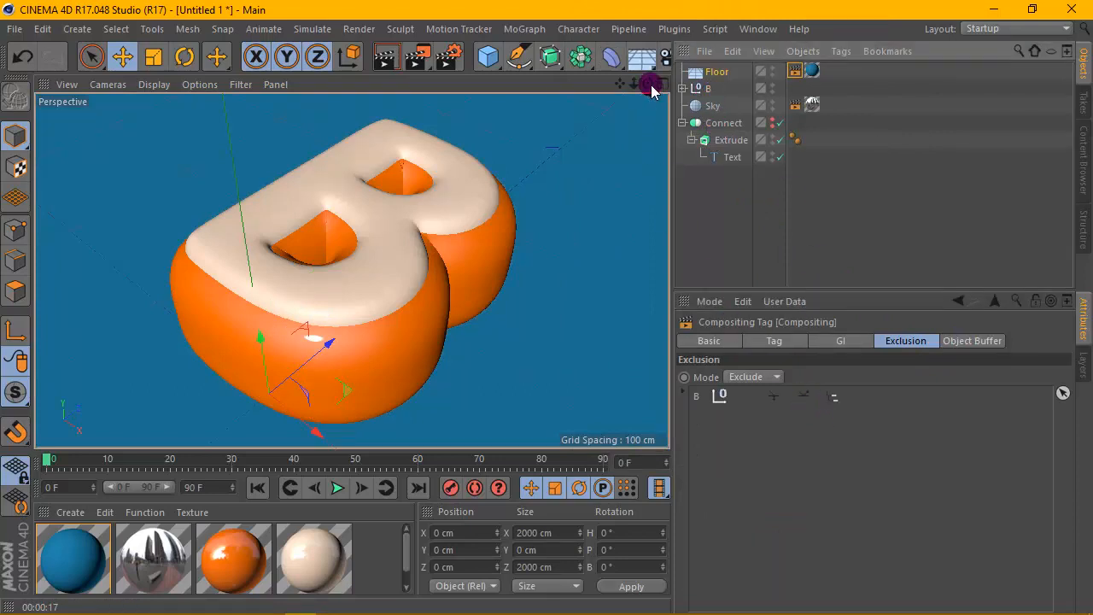
- Render the viewport again from a slightly changed angle
{"action": "left_click_drag", "start_coordinate": [651, 85], "coordinate": [351, 270]}
{"action": "left_click", "coordinate": [748, 208]}
{"action": "scroll", "coordinate": [451, 245], "scroll_direction": "down", "scroll_amount": 1}
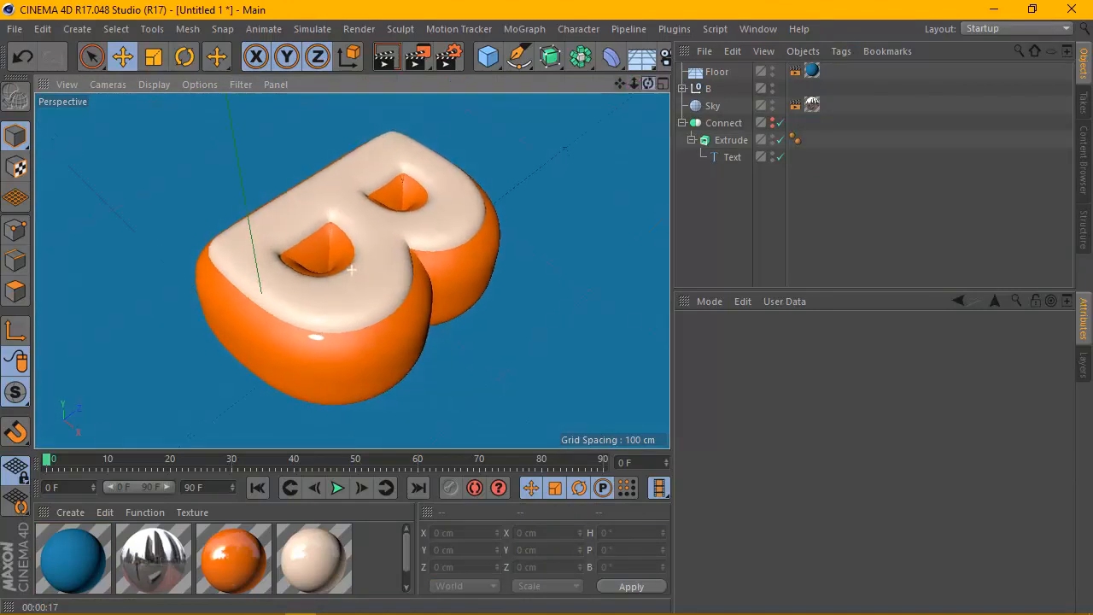
{"action": "left_click", "coordinate": [385, 56]}
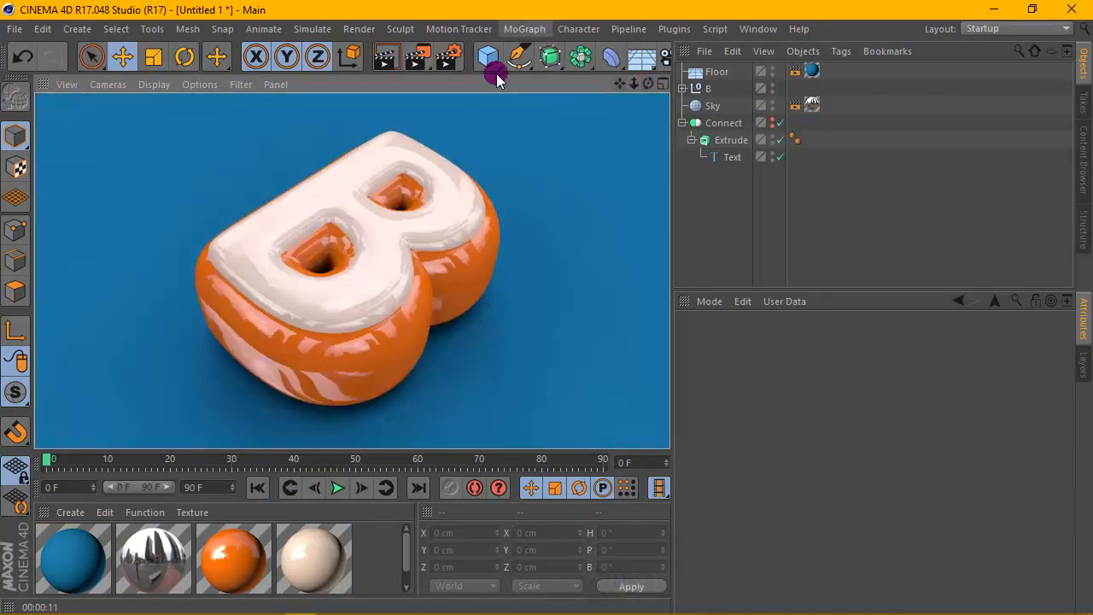
- Check the orange material's reflectance settings and render the viewport once more
{"action": "double_click", "coordinate": [237, 529]}
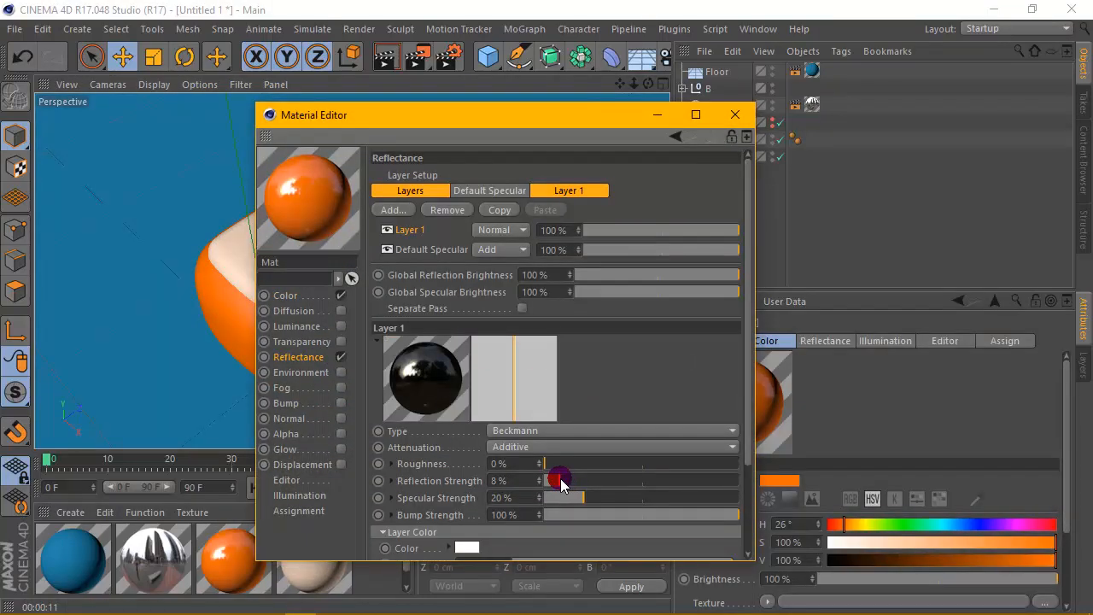
{"action": "left_click", "coordinate": [735, 115]}
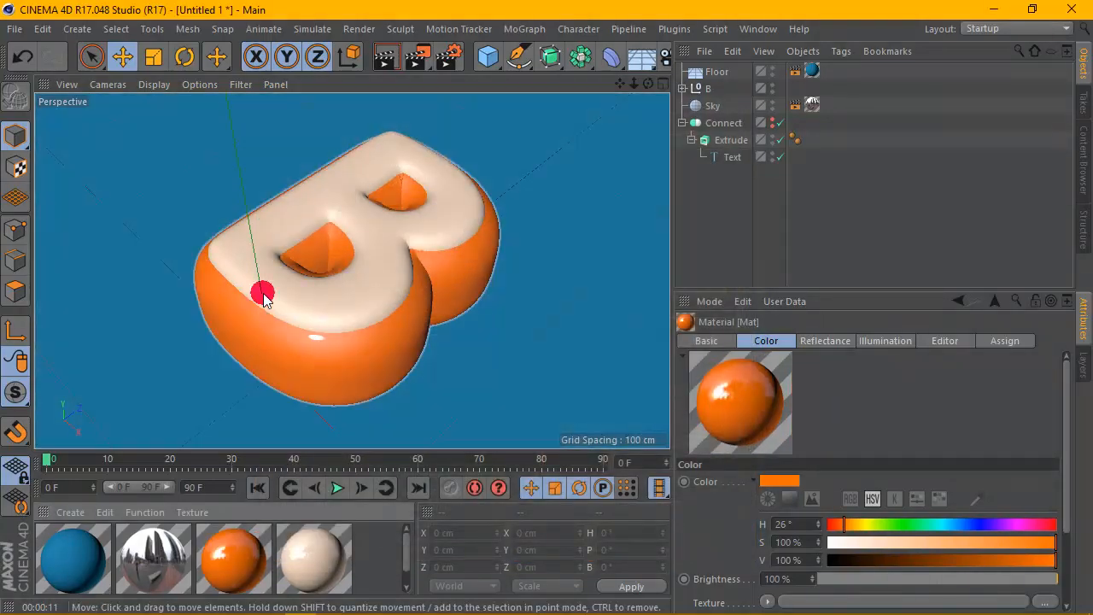
{"action": "left_click", "coordinate": [387, 56]}
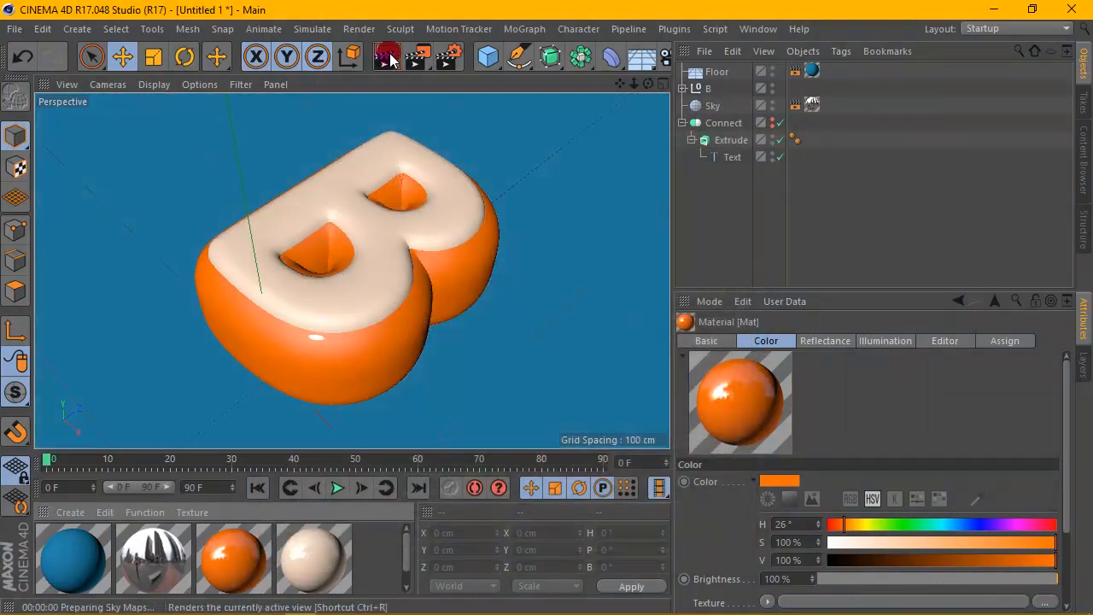
{"action": "left_click", "coordinate": [369, 318]}
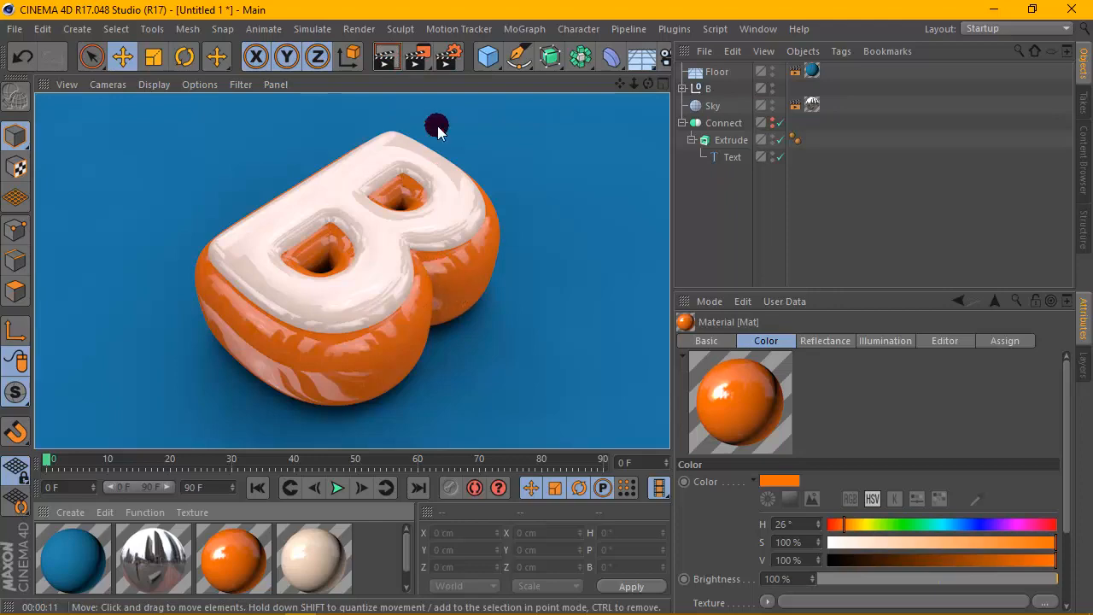
- Change the render anti-aliasing mode to a higher quality than Geometry and render the viewport
{"action": "left_click", "coordinate": [447, 56]}
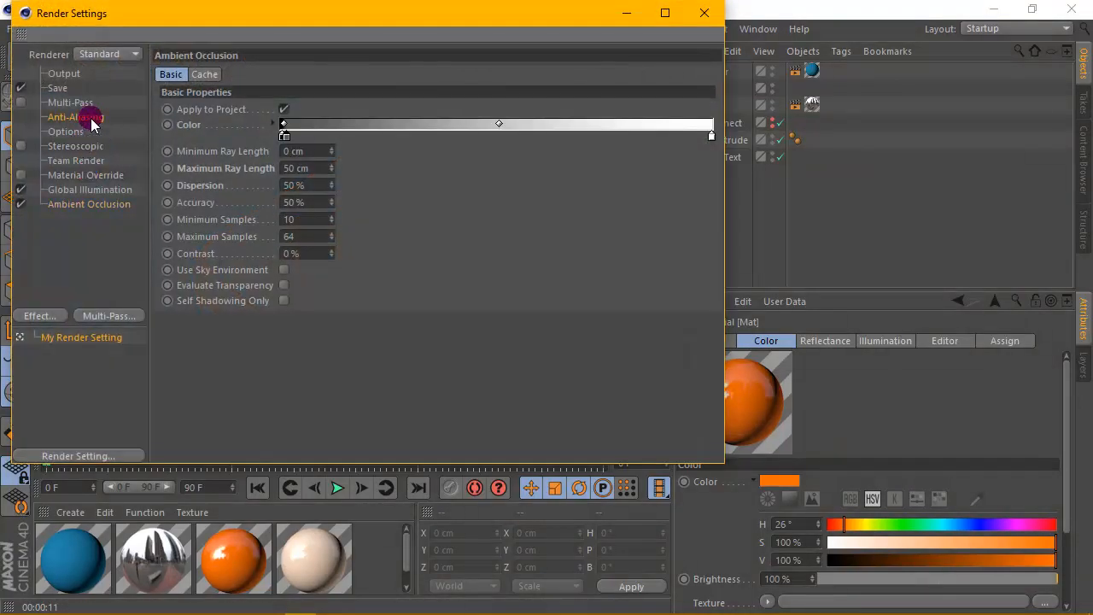
{"action": "left_click", "coordinate": [93, 125]}
{"action": "left_click", "coordinate": [305, 76]}
{"action": "left_click", "coordinate": [326, 113]}
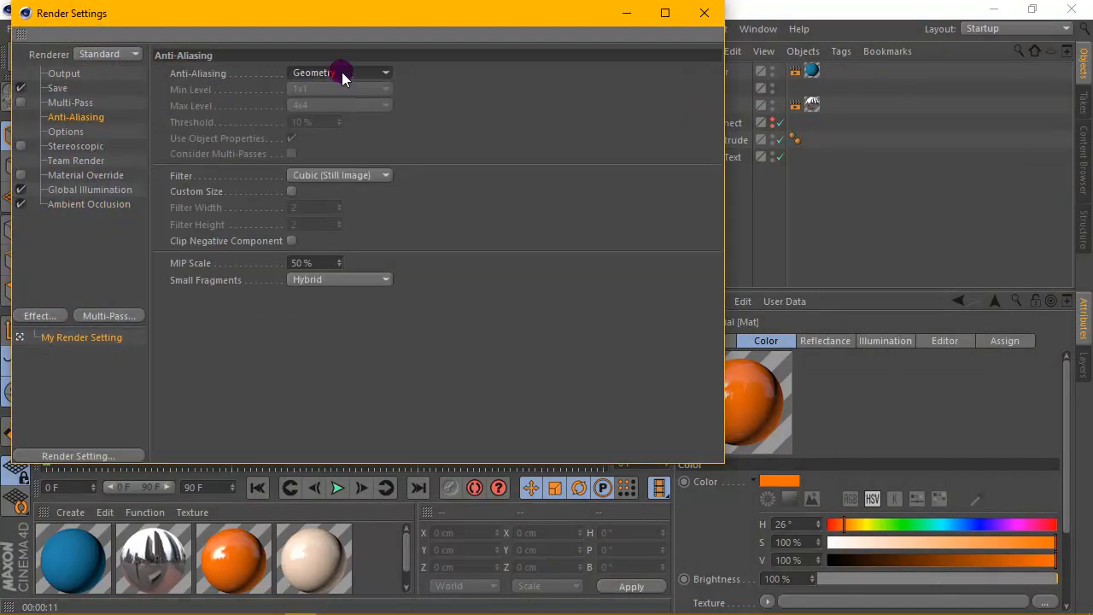
{"action": "left_click", "coordinate": [342, 75]}
{"action": "left_click", "coordinate": [318, 129]}
{"action": "left_click", "coordinate": [704, 13]}
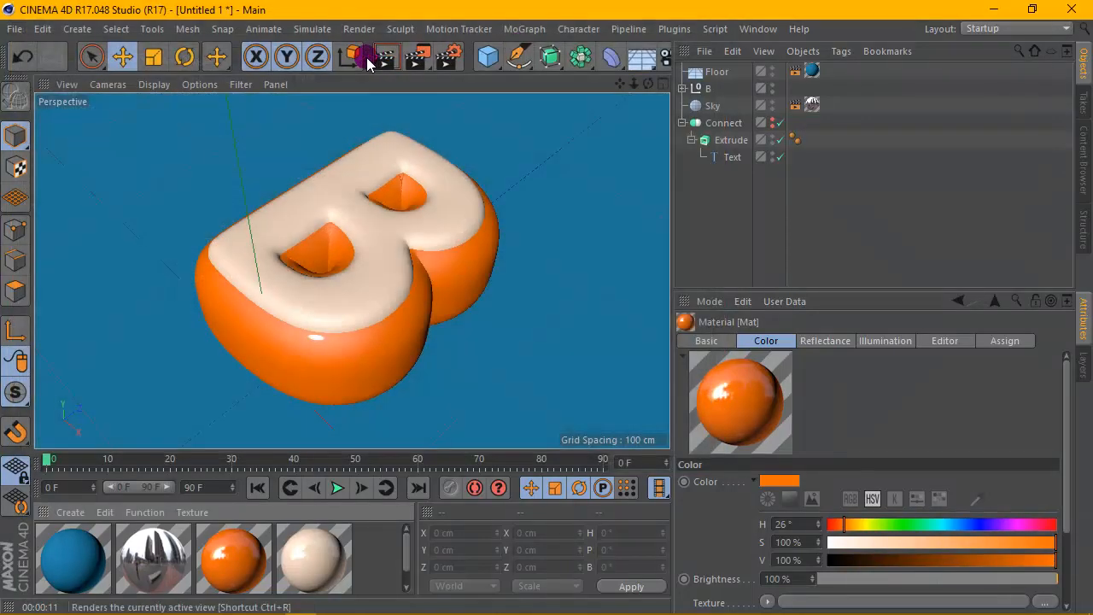
{"action": "left_click", "coordinate": [368, 64]}
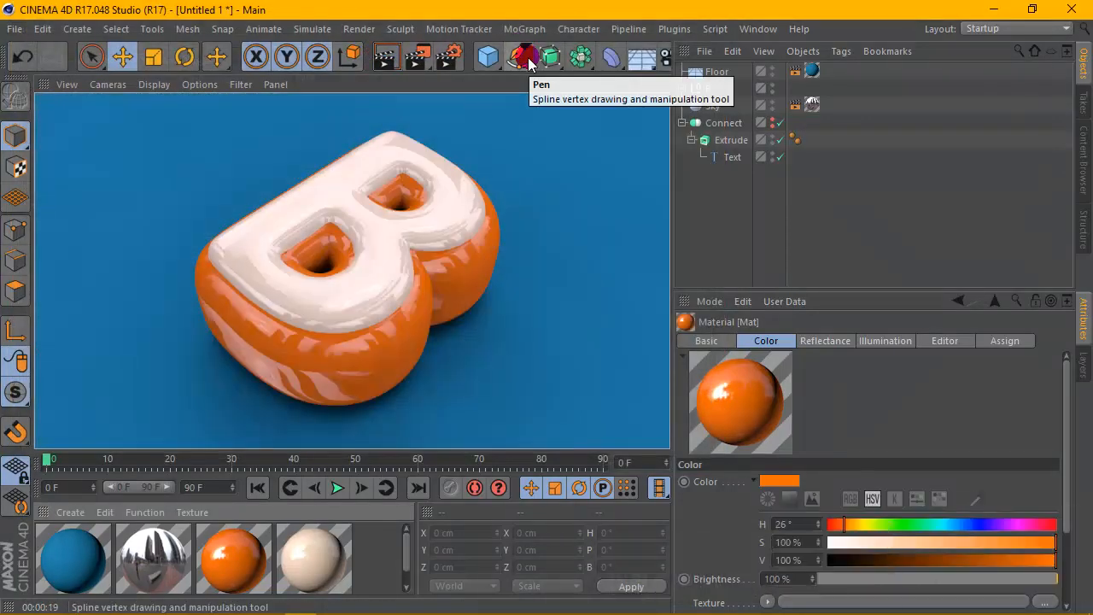
- Set the sky material's luminance texture Blur Offset to 20%
{"action": "left_click", "coordinate": [145, 545]}
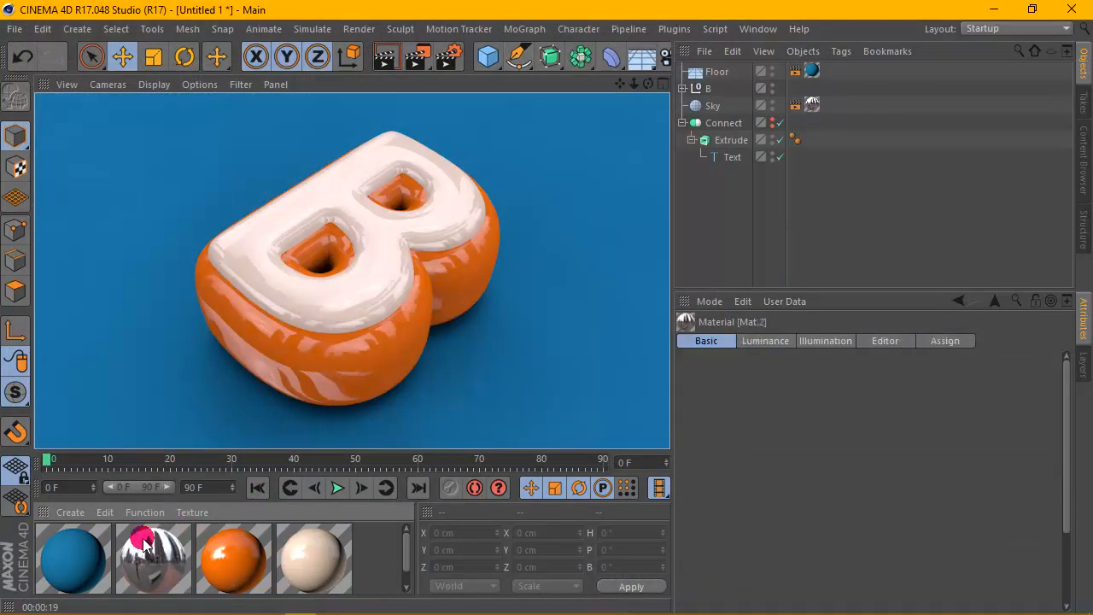
{"action": "double_click", "coordinate": [145, 545]}
{"action": "left_click", "coordinate": [296, 326]}
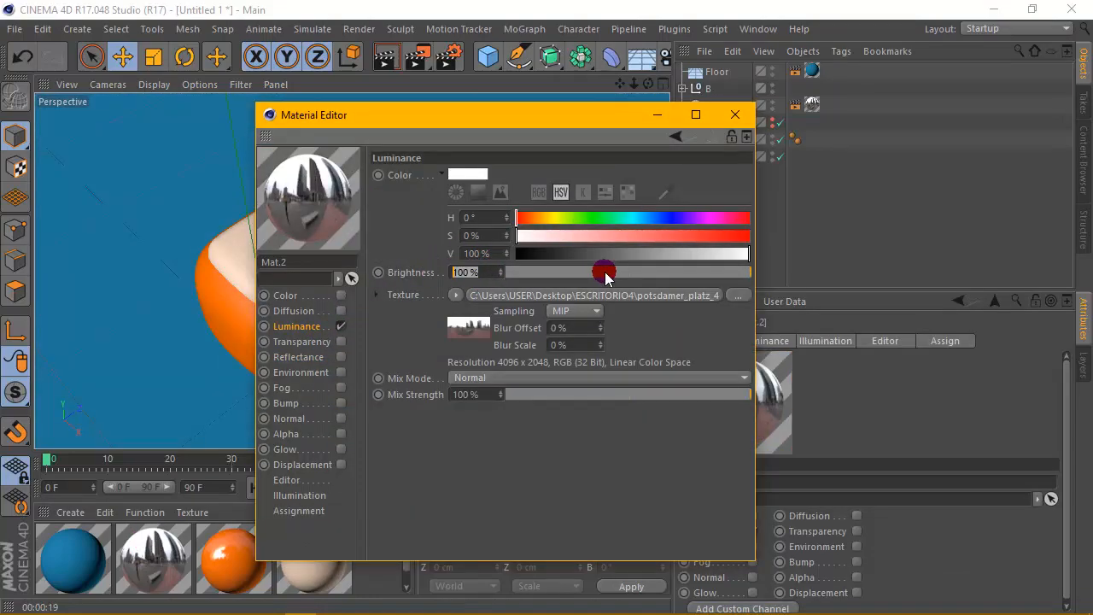
{"action": "type", "text": "20"}
{"action": "left_click", "coordinate": [676, 347]}
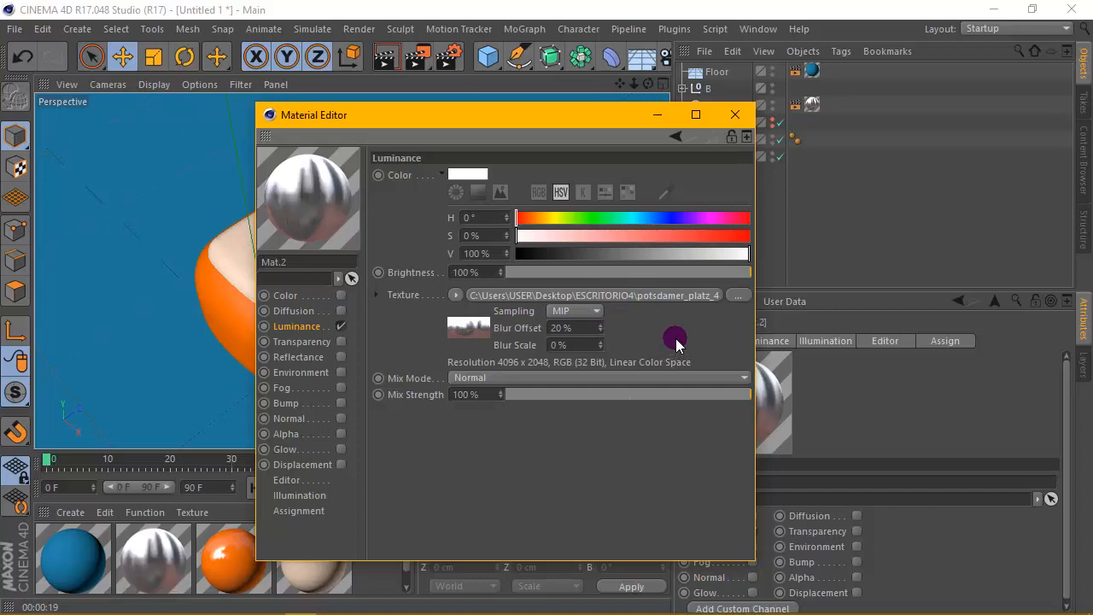
{"action": "left_click", "coordinate": [734, 115]}
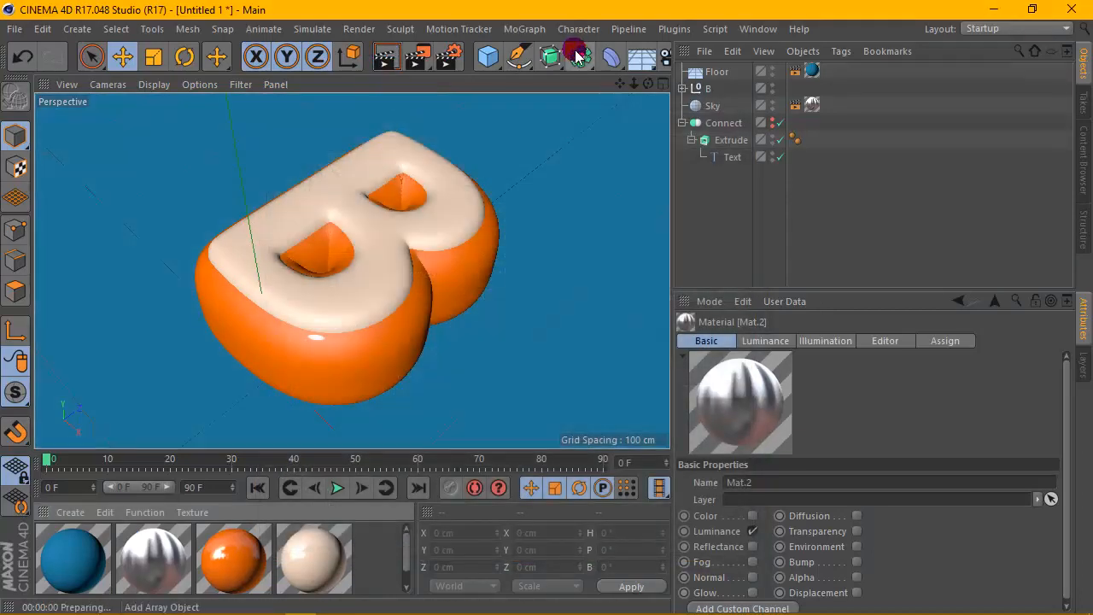
- Set the sky material's Blur Offset back to 0%
{"action": "double_click", "coordinate": [147, 542]}
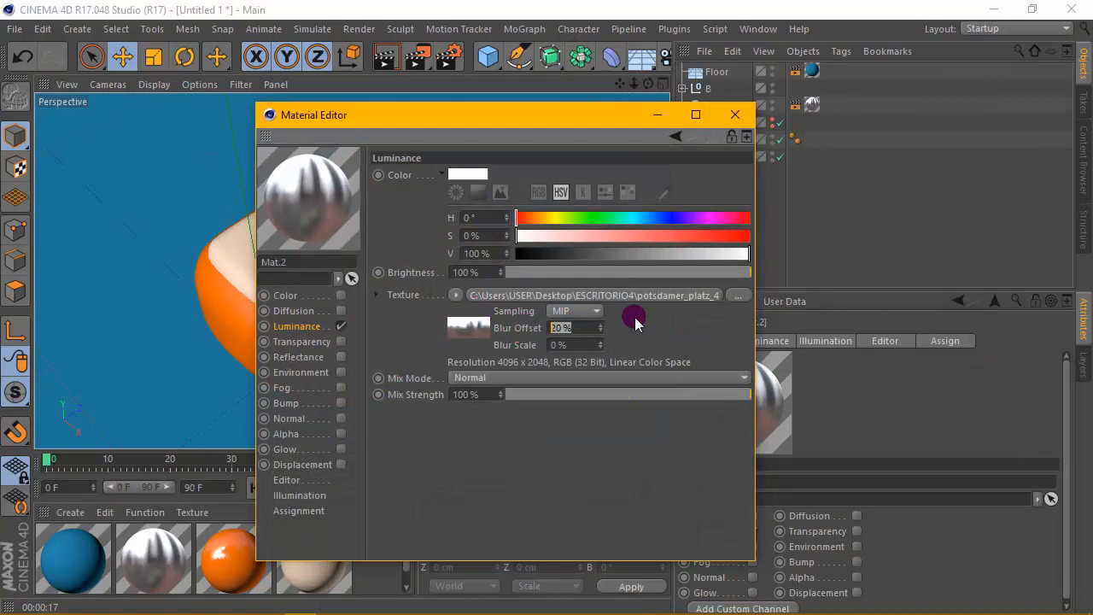
{"action": "key", "text": "Return"}
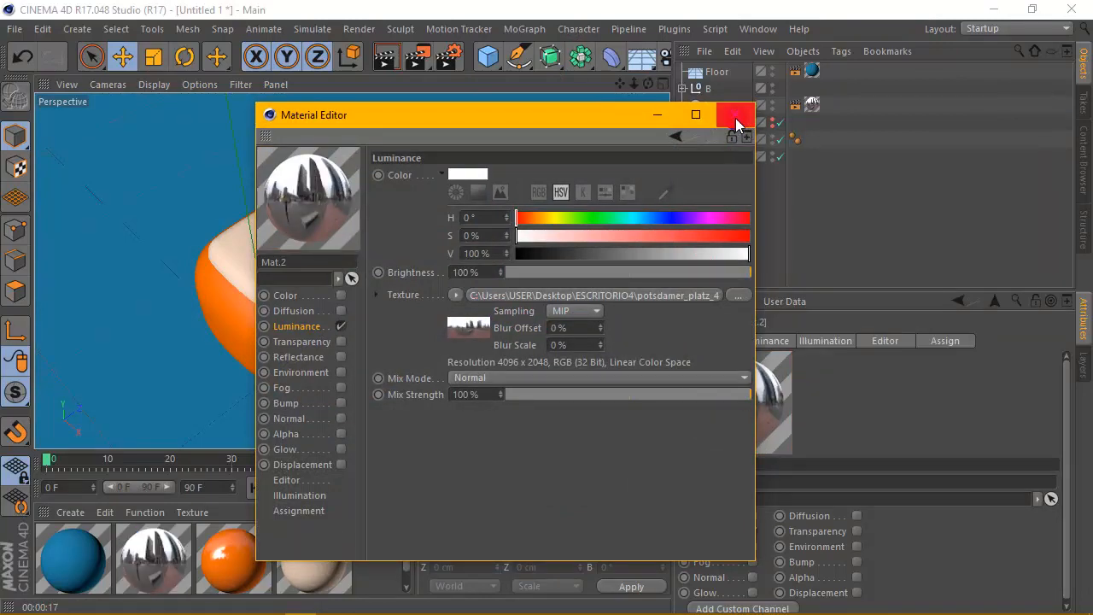
{"action": "left_click", "coordinate": [736, 119]}
- Open Render Settings to review the Save output options
{"action": "left_click_drag", "start_coordinate": [649, 84], "coordinate": [613, 112]}
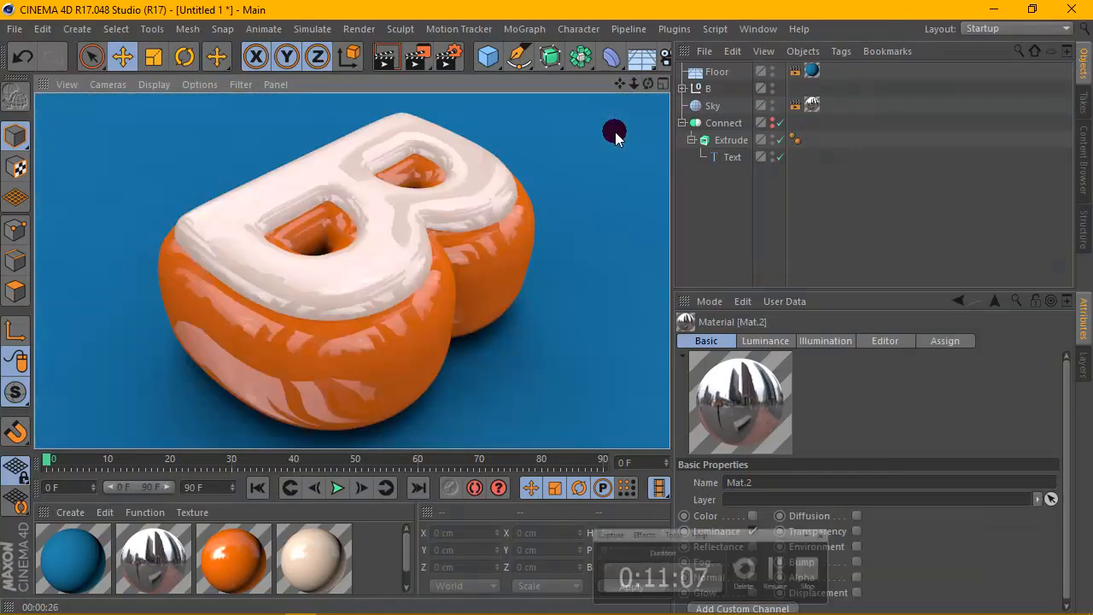
{"action": "left_click", "coordinate": [451, 57]}
{"action": "left_click", "coordinate": [59, 89]}
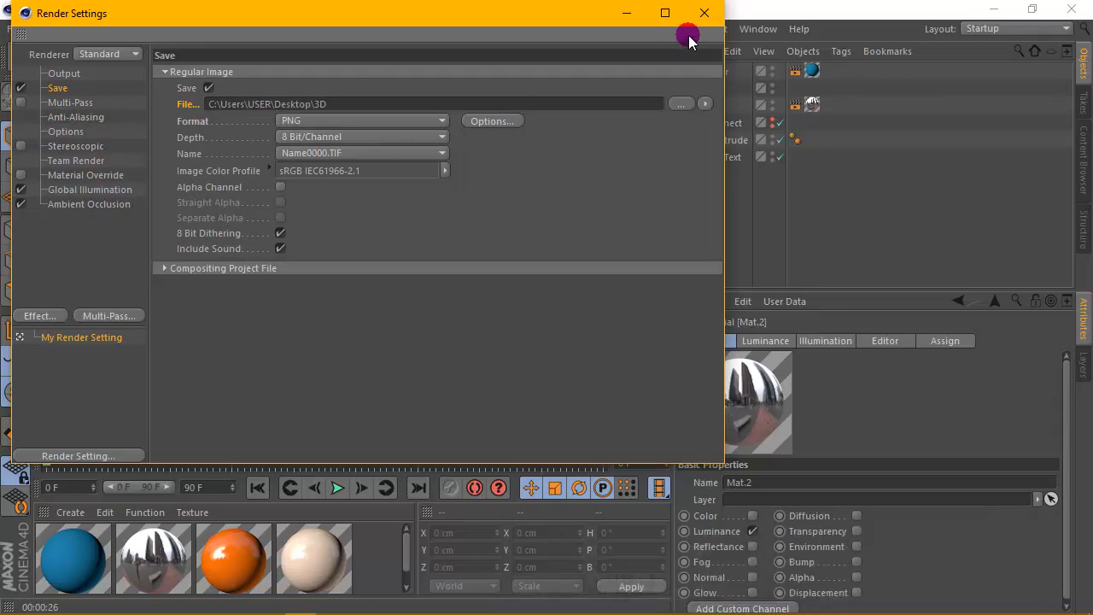
{"action": "left_click", "coordinate": [704, 13]}
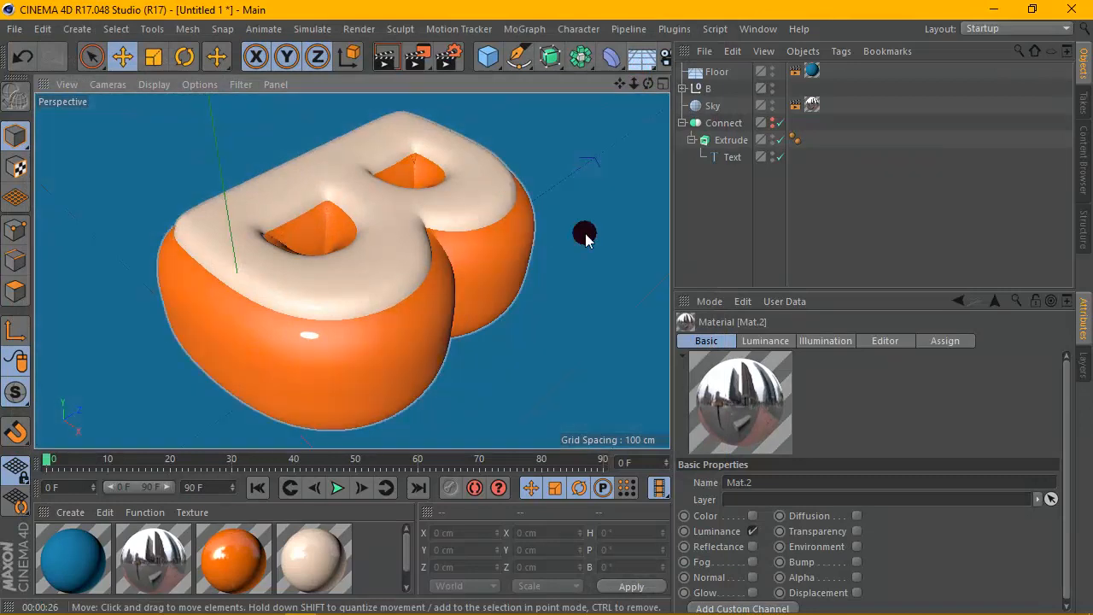
{"action": "mouse_move", "coordinate": [674, 202]}
{"action": "left_mouse_down"}
{"action": "mouse_move", "coordinate": [710, 205]}
{"action": "mouse_move", "coordinate": [674, 204]}
{"action": "left_mouse_up"}
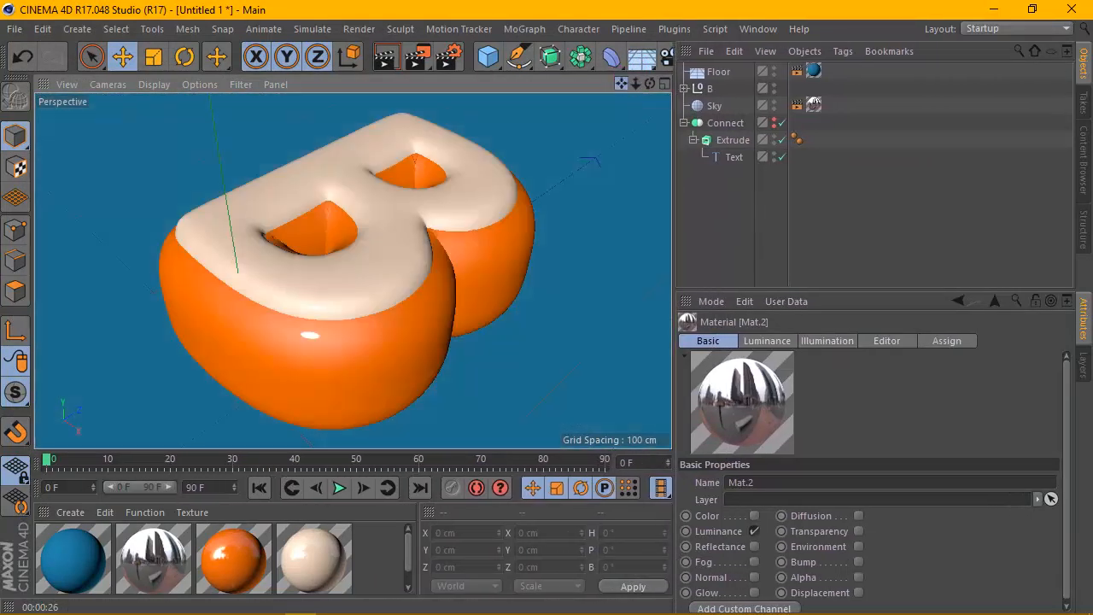